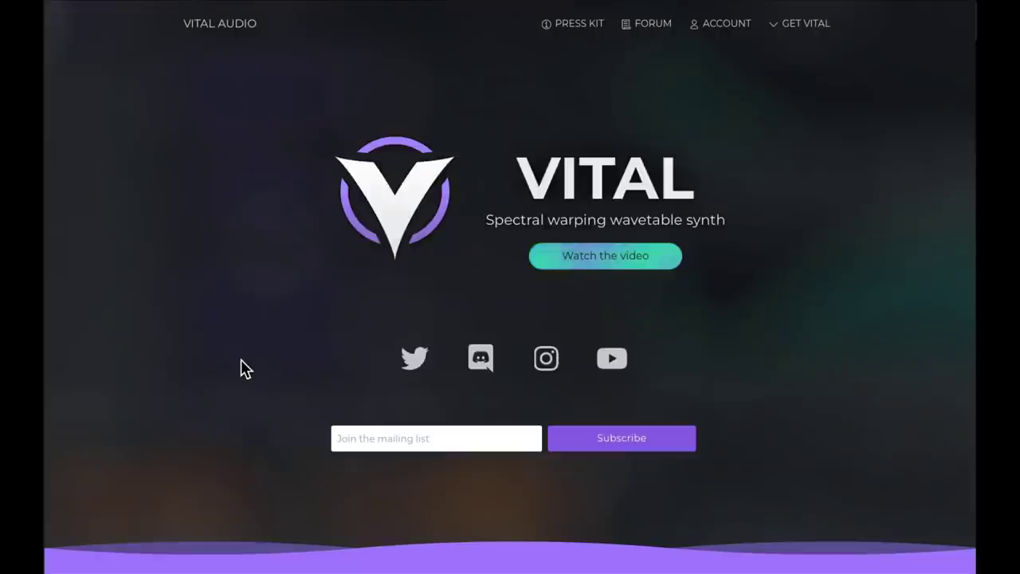
Step: Pick the Basic (Free) card in the Get Vital pricing section and start creating an account
scroll(363, 297, "down", 15)
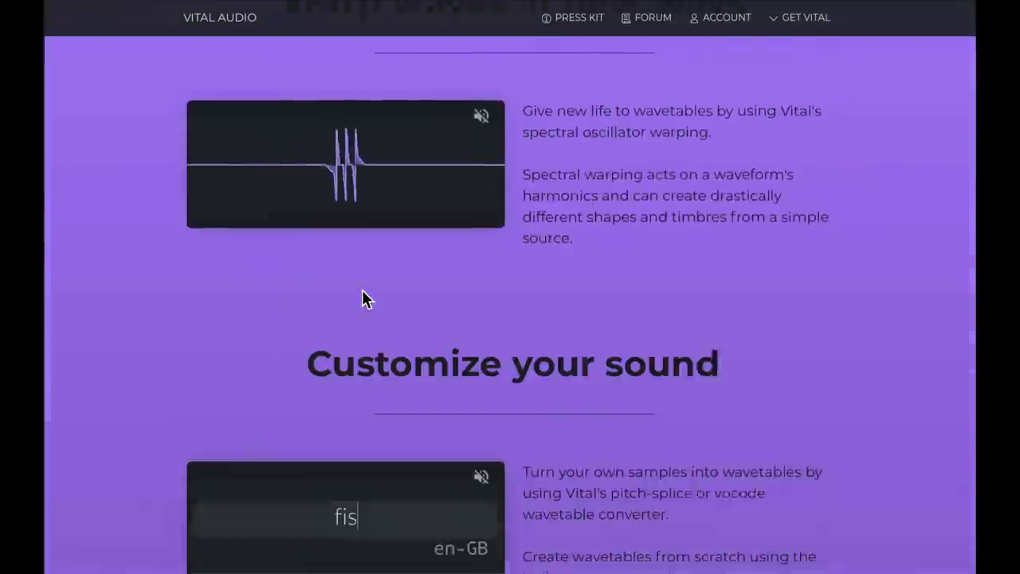
scroll(363, 298, "down", 20)
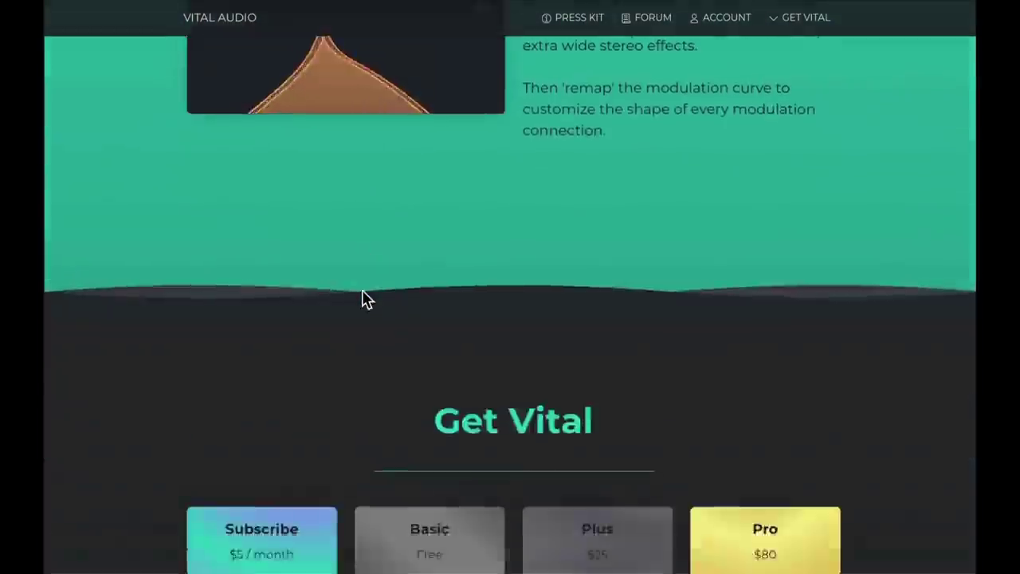
scroll(353, 306, "down", 3)
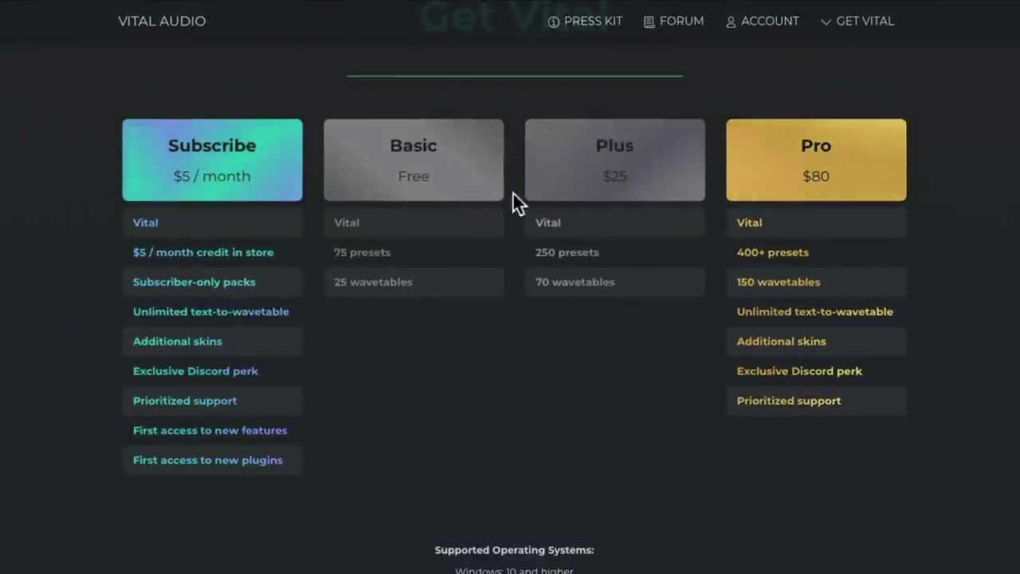
left_click(459, 175)
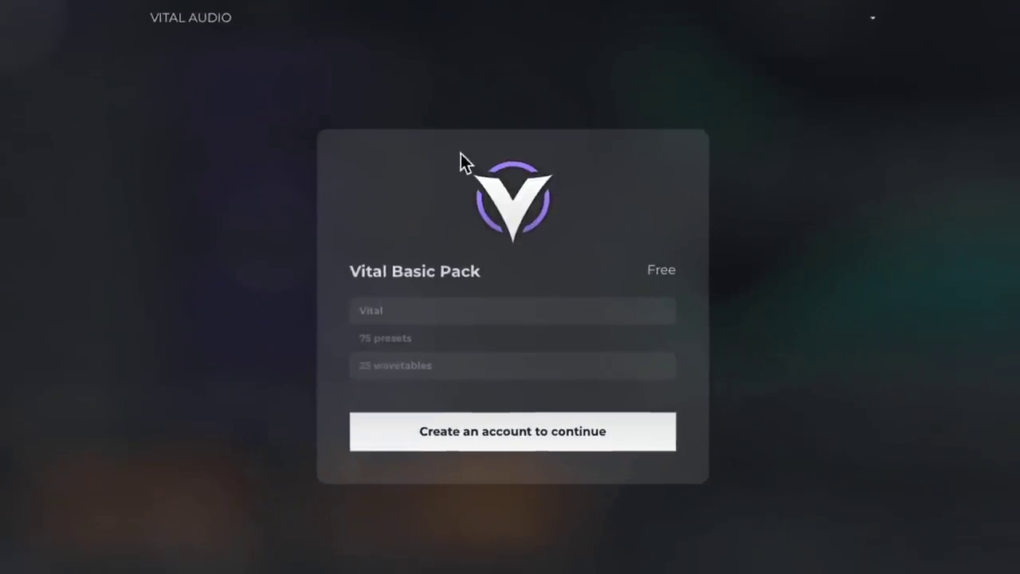
left_click(557, 443)
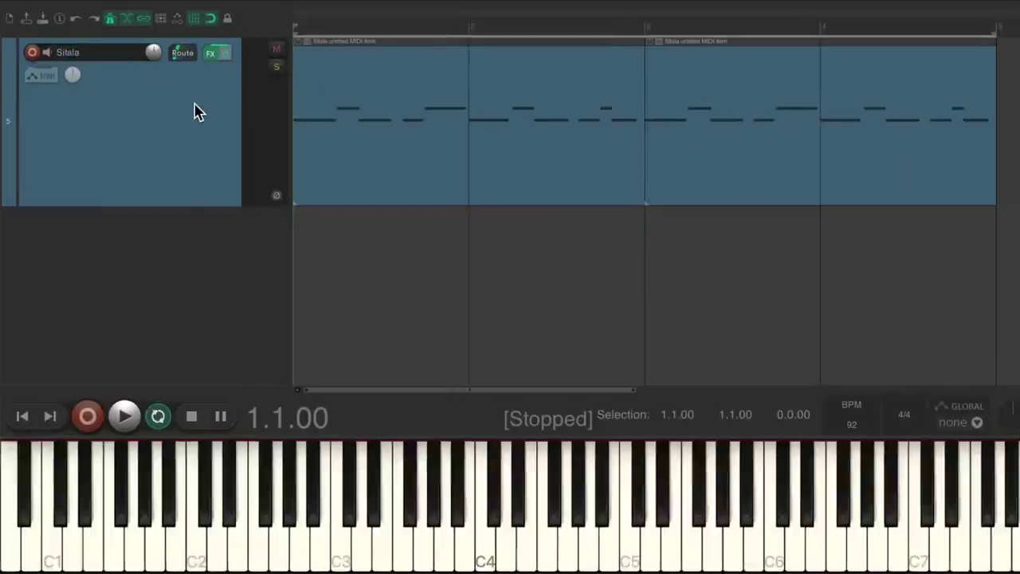
left_click(210, 55)
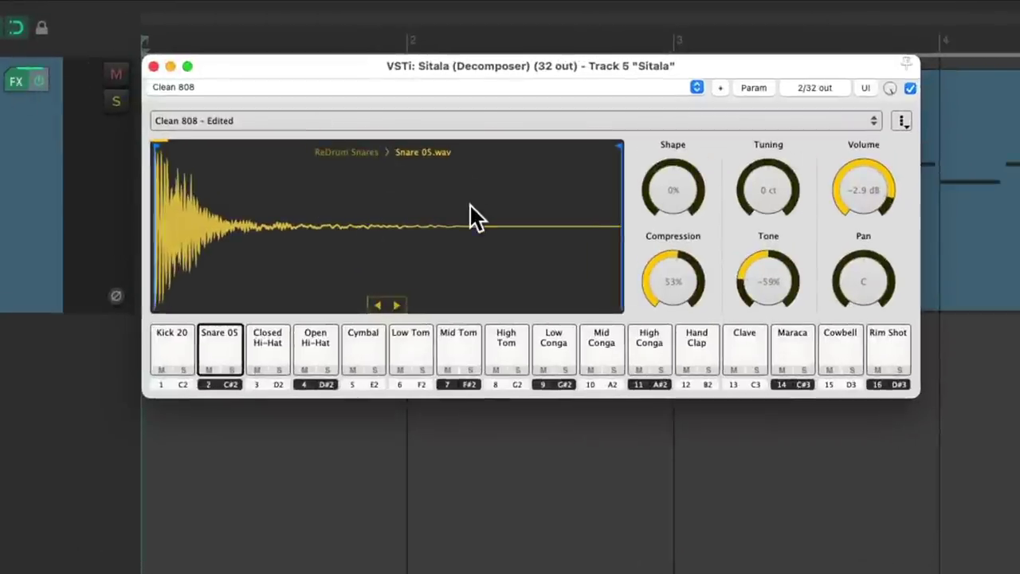
left_click(154, 66)
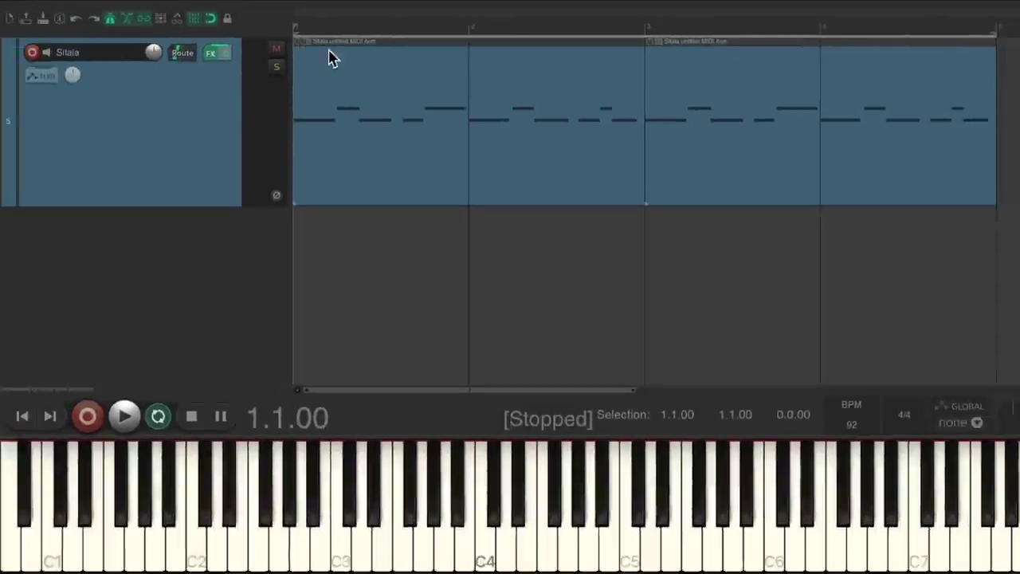
key("space")
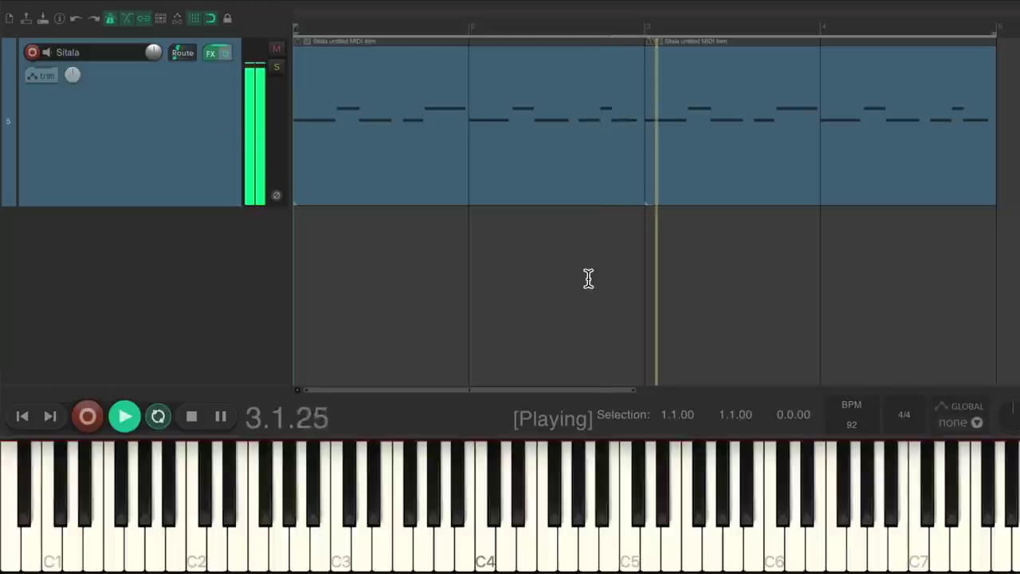
key("space")
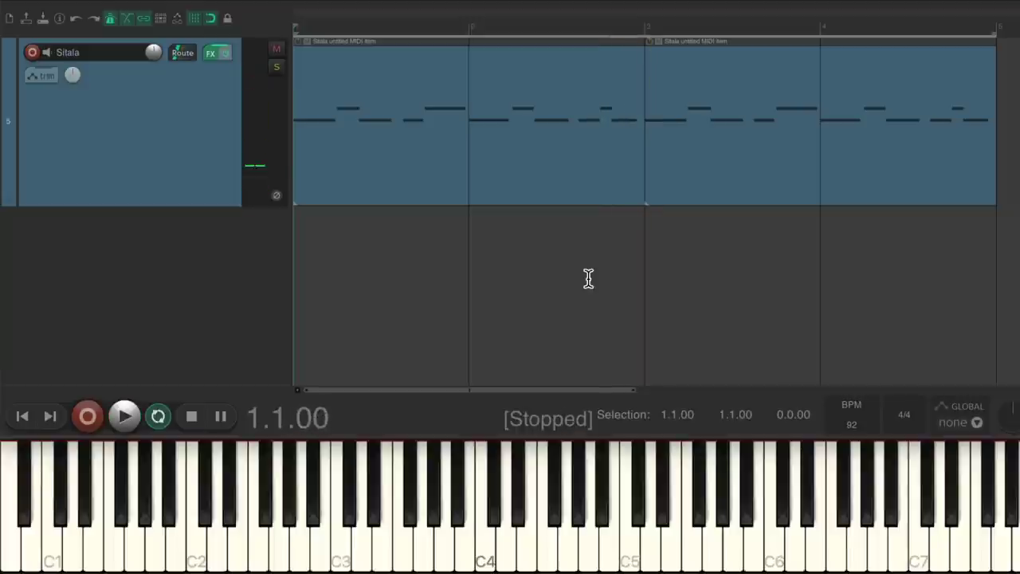
Step: Insert a new track from the Vital template using the track-area context menu
right_click(199, 253)
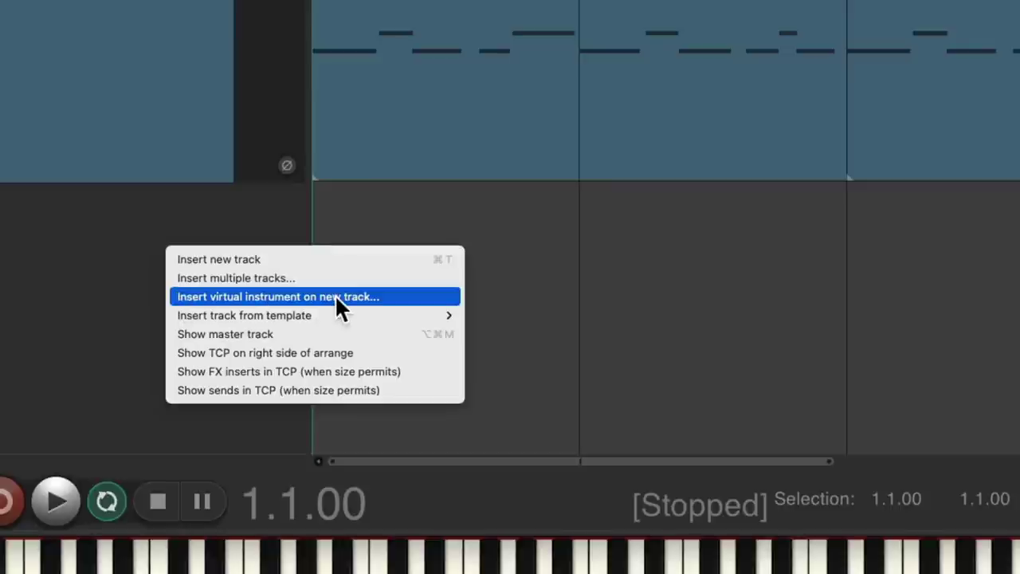
mouse_move(170, 315)
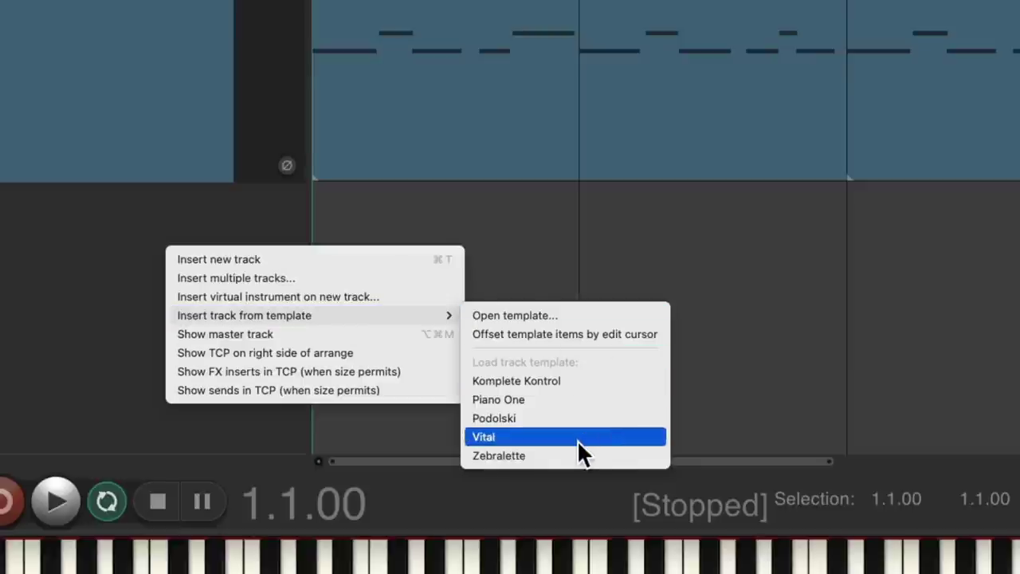
left_click(518, 437)
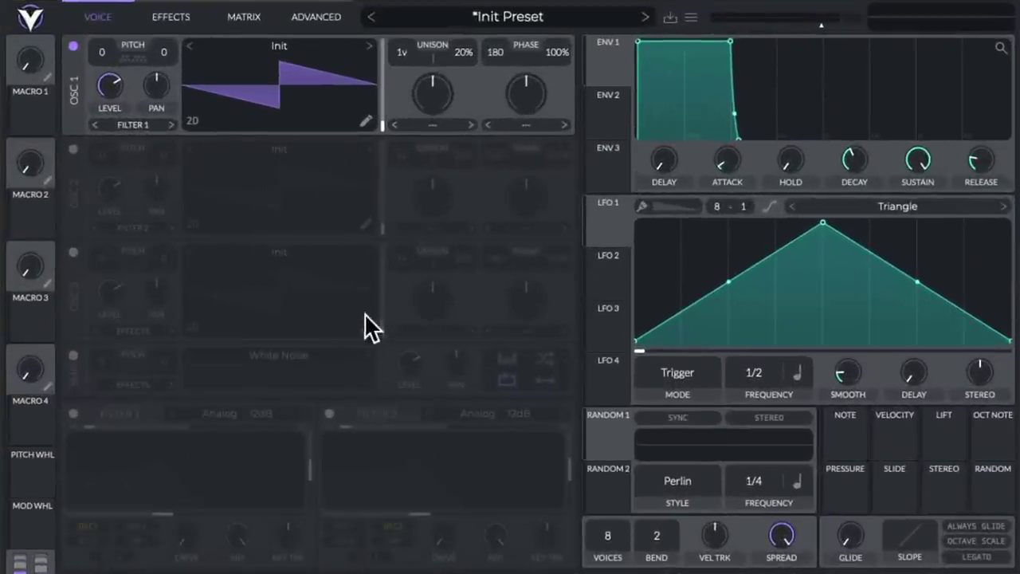
left_click(558, 21)
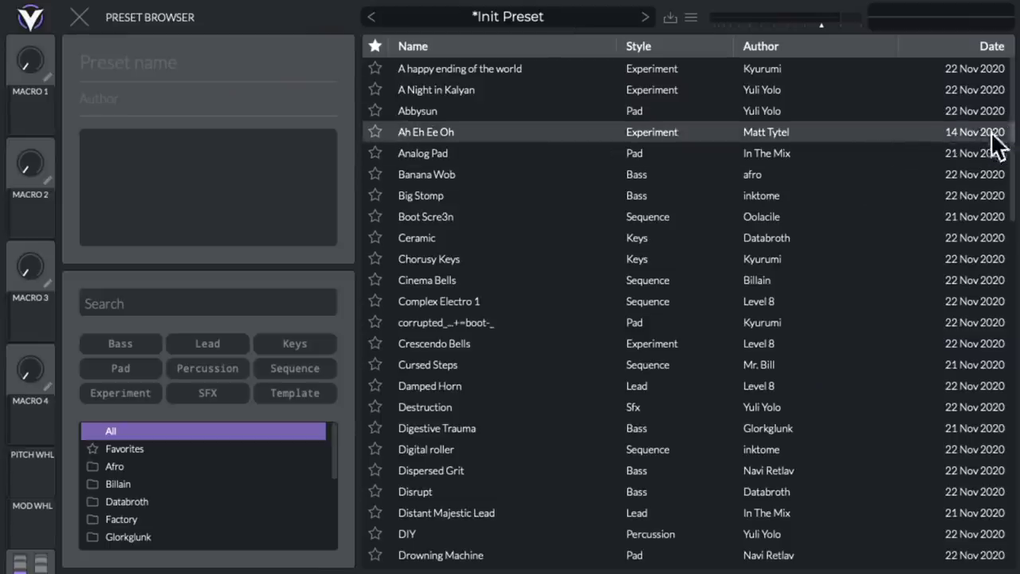
left_click_drag(1009, 191, 997, 96)
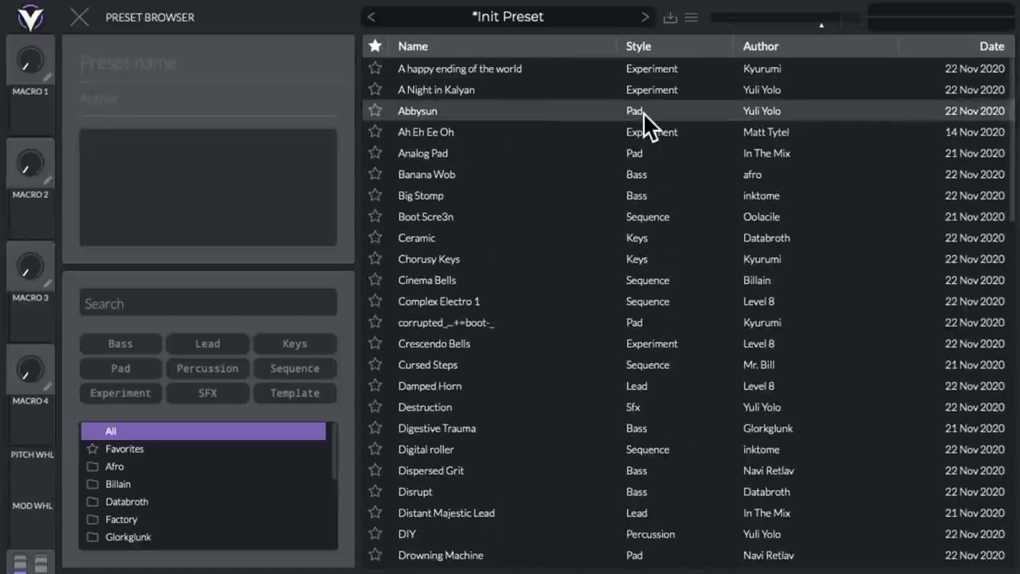
left_click(583, 27)
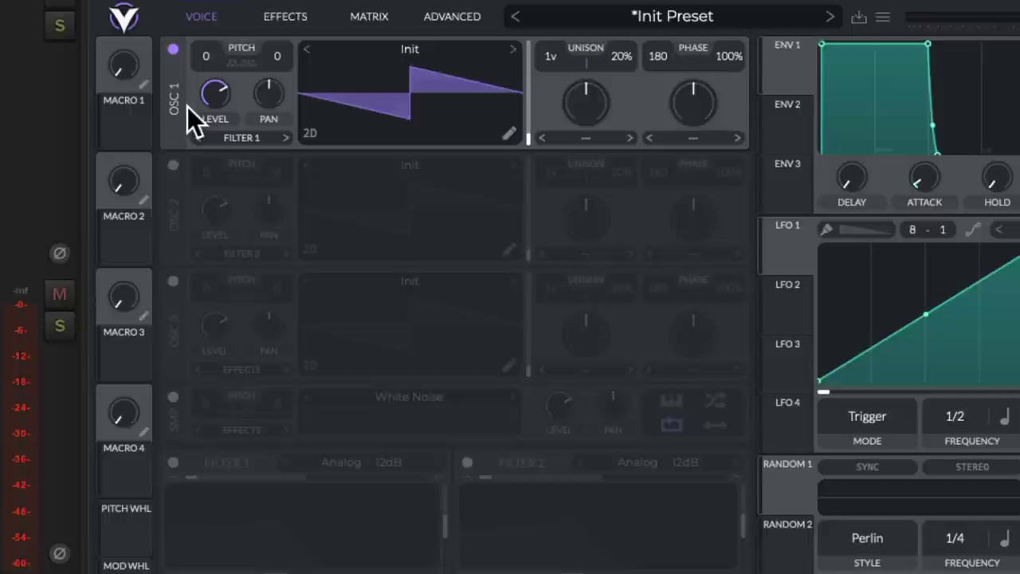
Step: Switch oscillators 2 and 3 on, then off again, leaving only oscillator 1 active
left_click(173, 164)
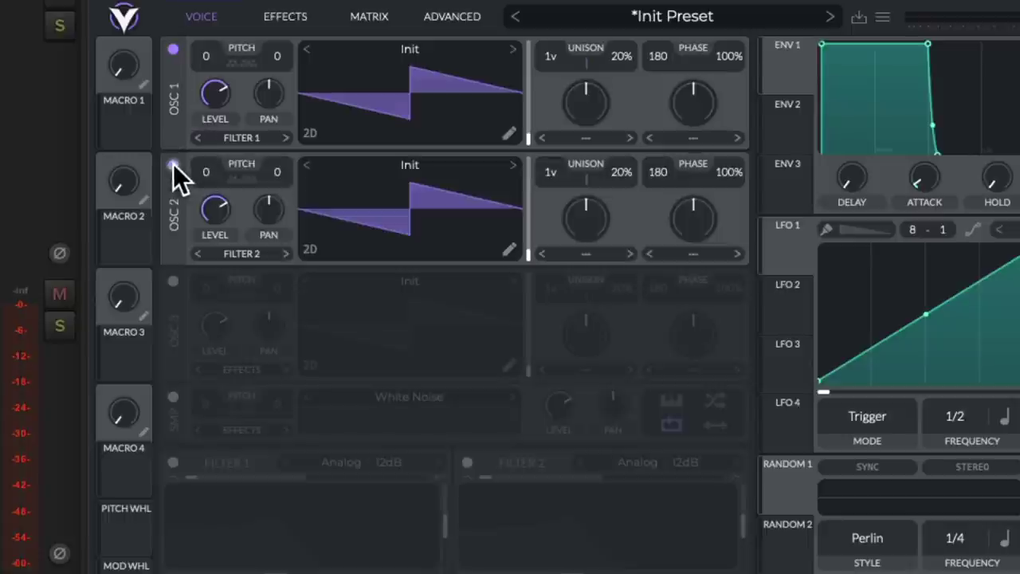
left_click(173, 276)
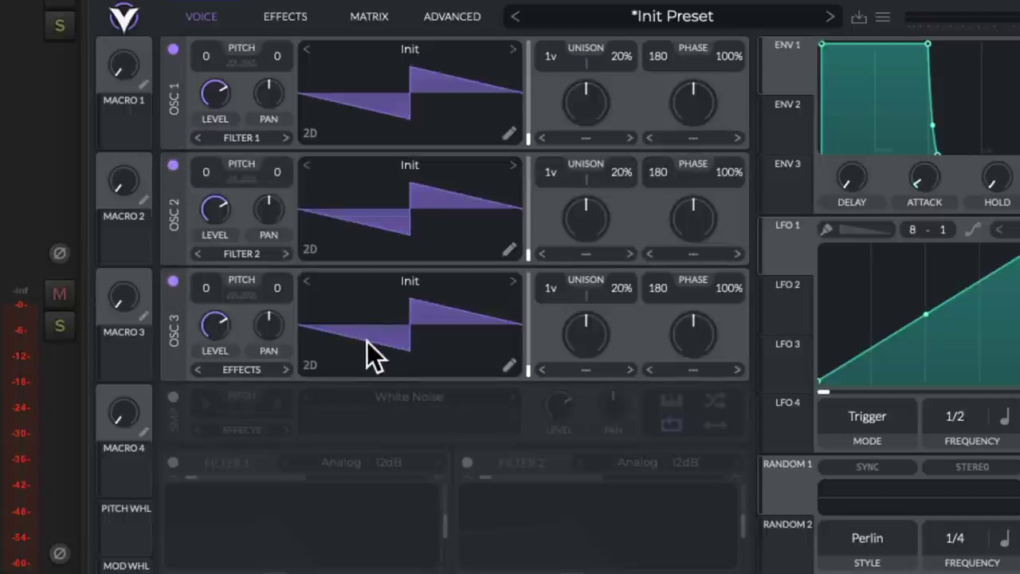
left_click(173, 281)
left_click(173, 164)
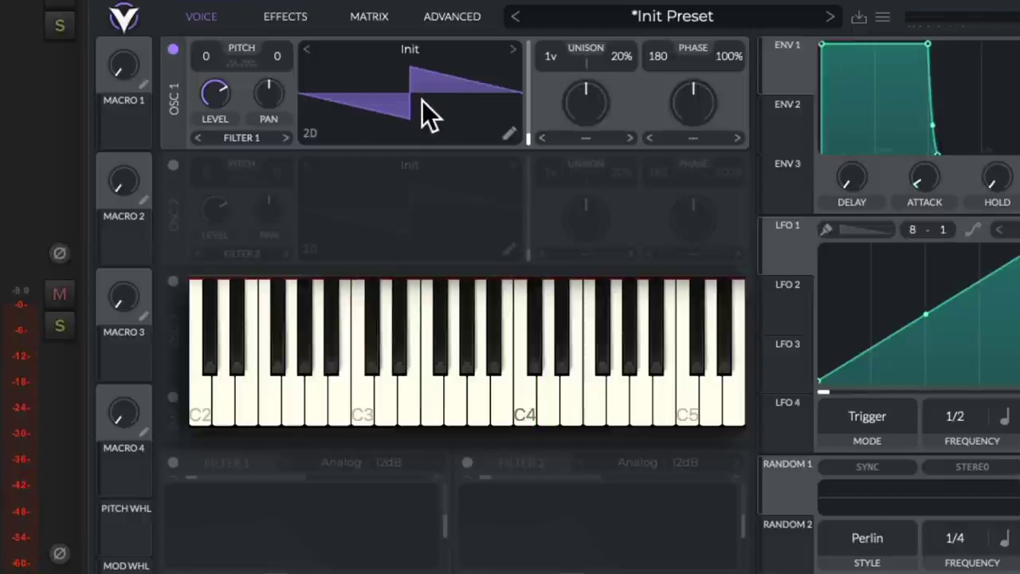
left_click(511, 49)
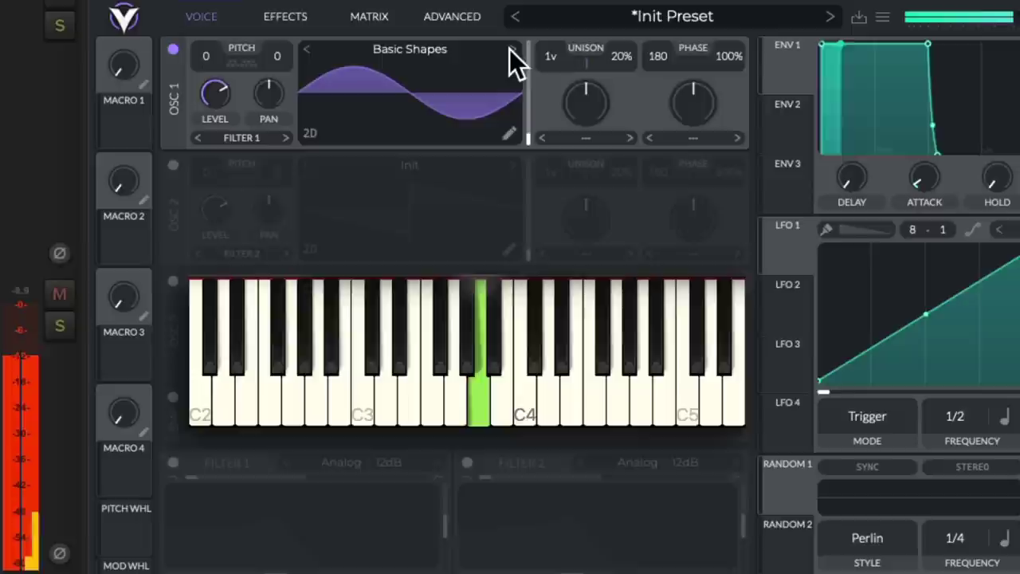
left_click(511, 50)
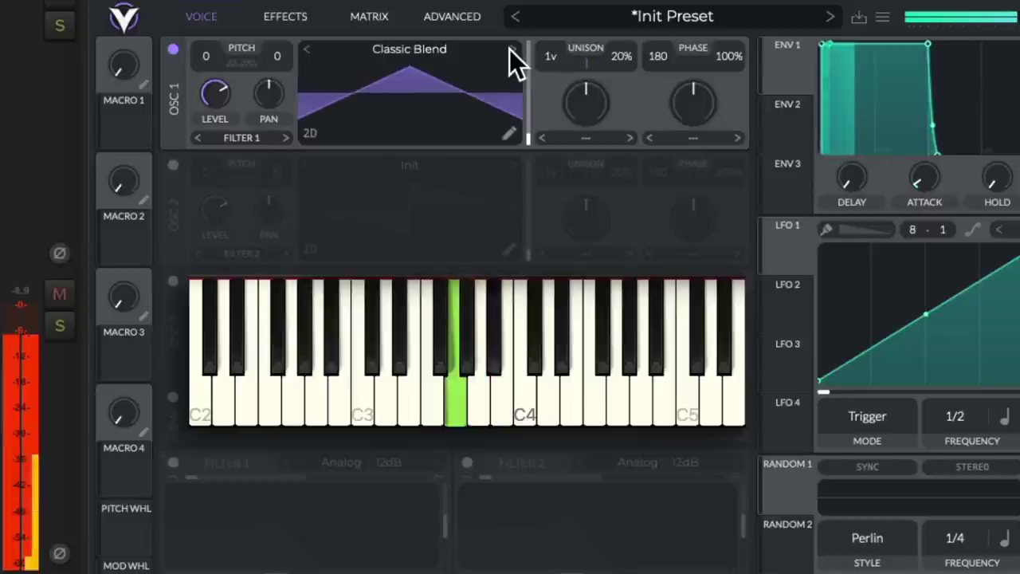
left_click(511, 50)
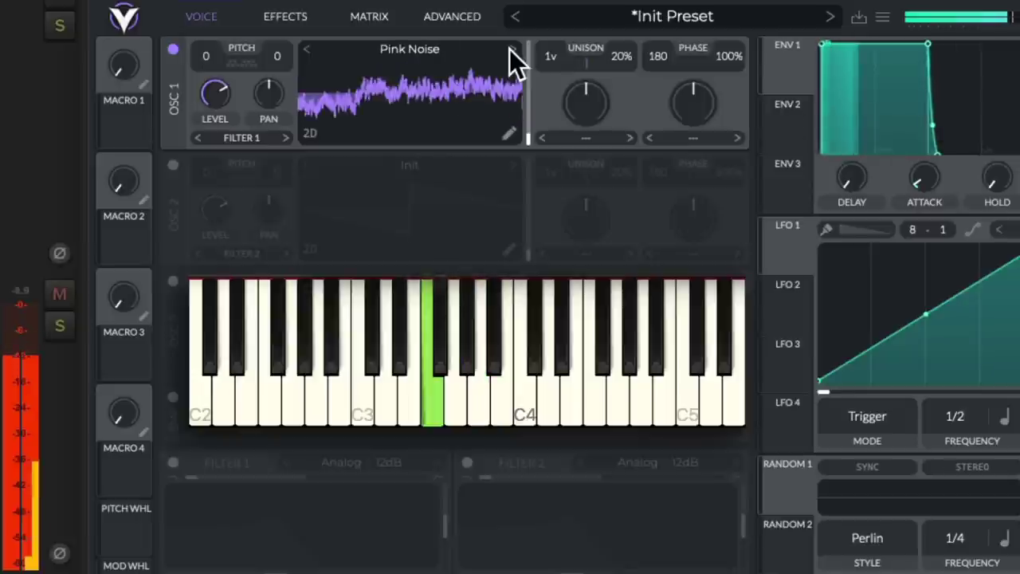
left_click(511, 50)
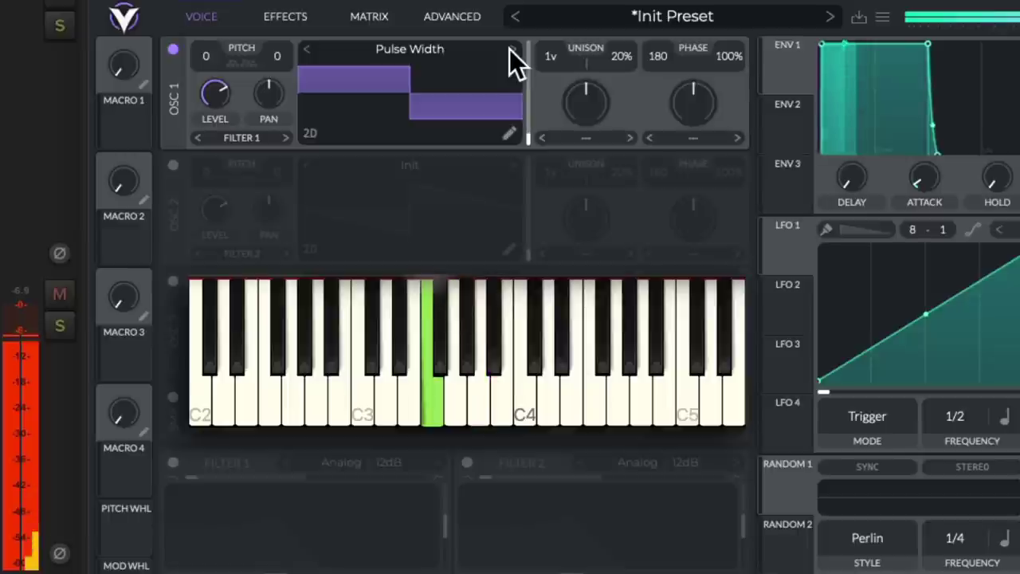
left_click(511, 49)
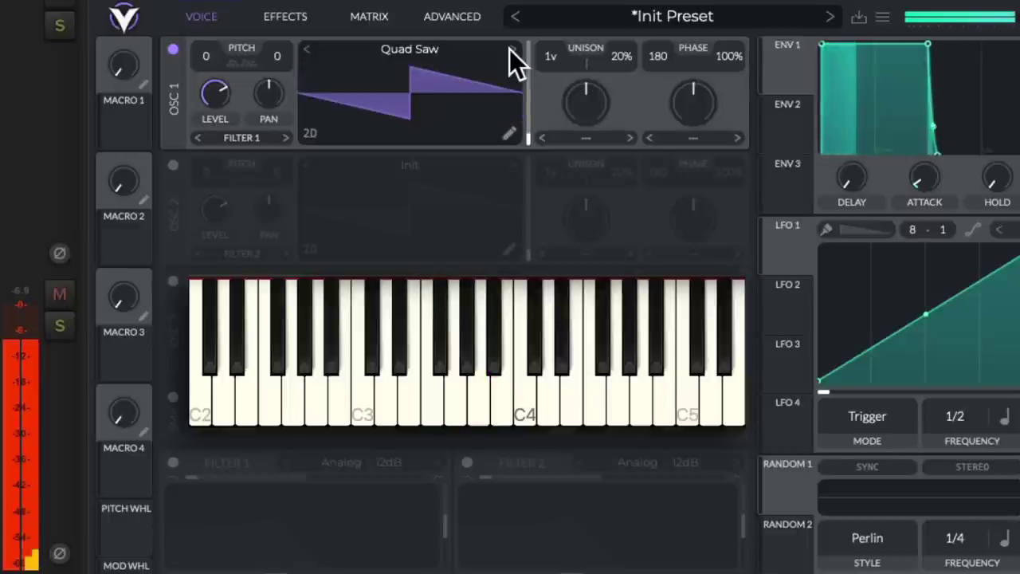
left_click(511, 50)
left_click(511, 50)
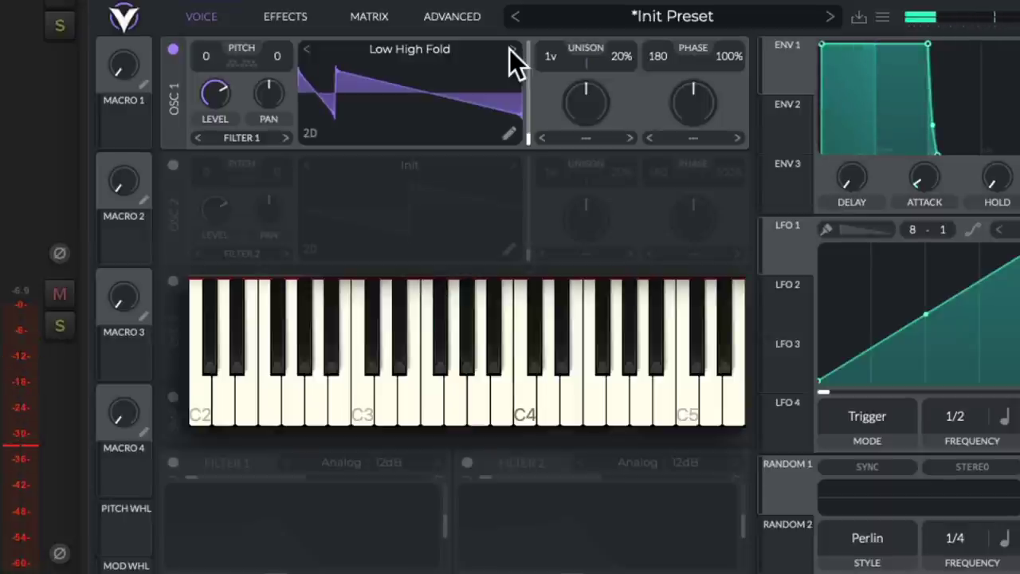
left_click(308, 136)
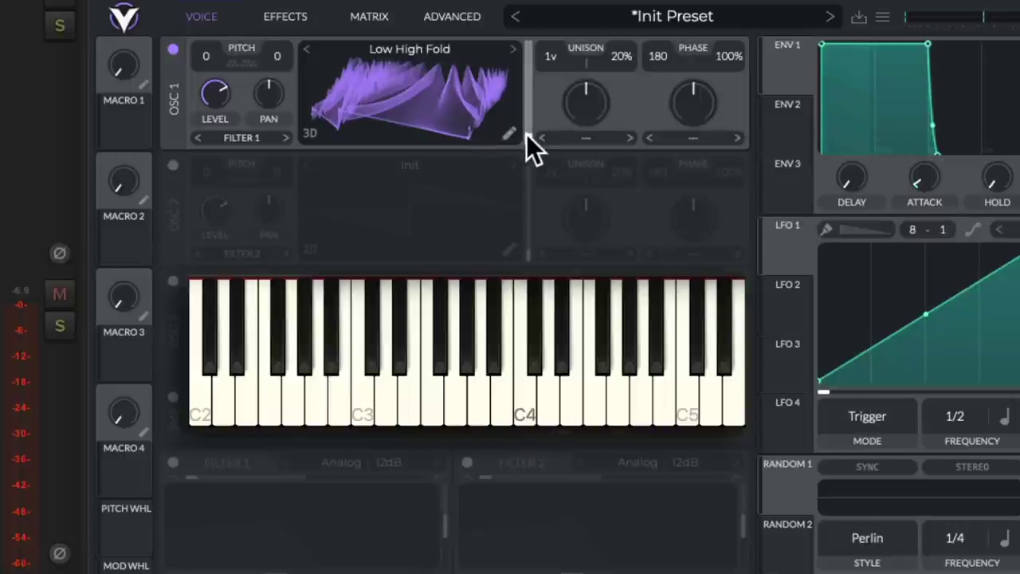
left_click_drag(528, 136, 528, 85)
key("ctrl+z")
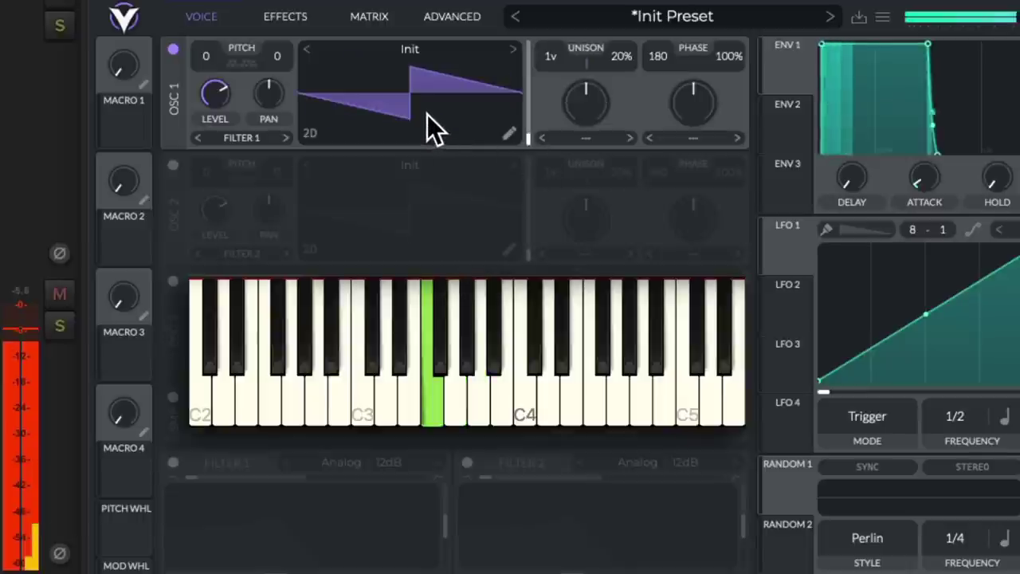
left_click(173, 166)
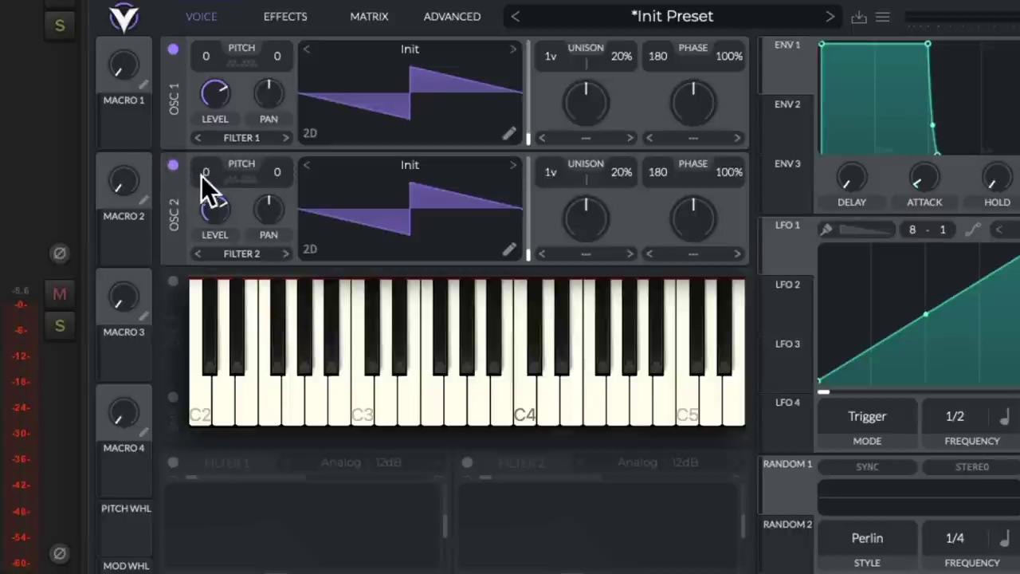
left_click_drag(201, 176, 203, 275)
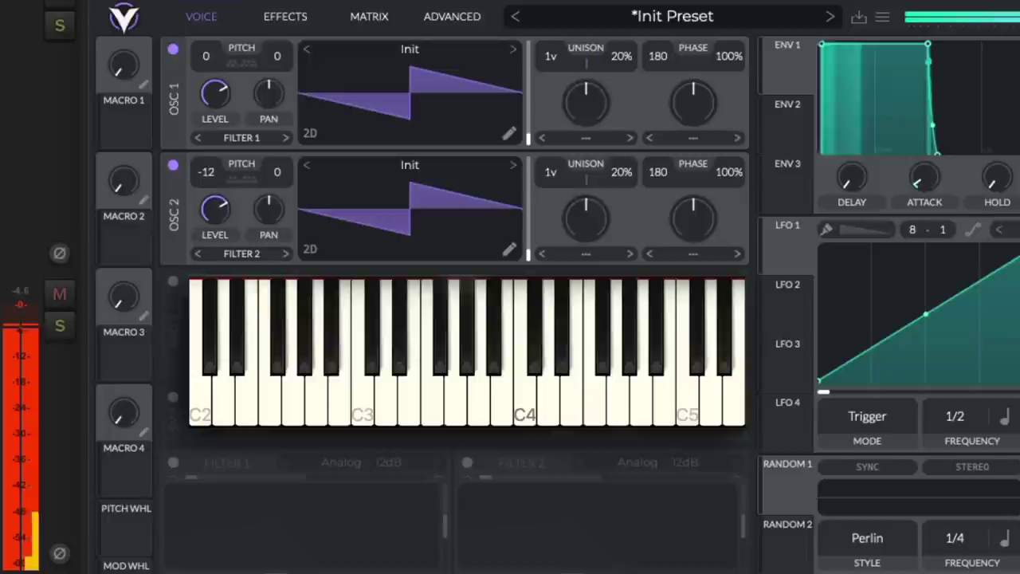
double_click(206, 171)
left_click_drag(264, 179, 281, 179)
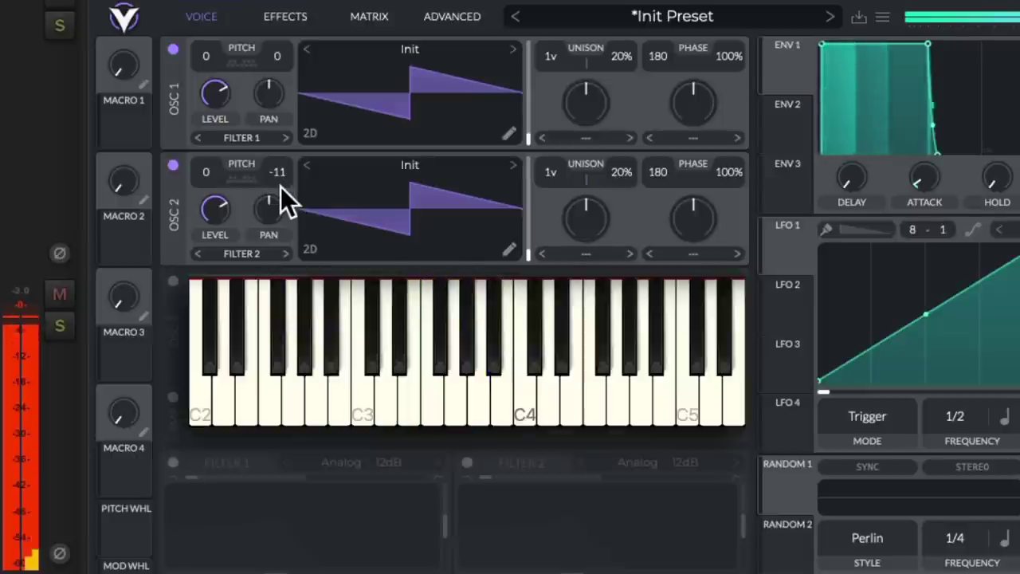
left_click_drag(280, 186, 281, 176)
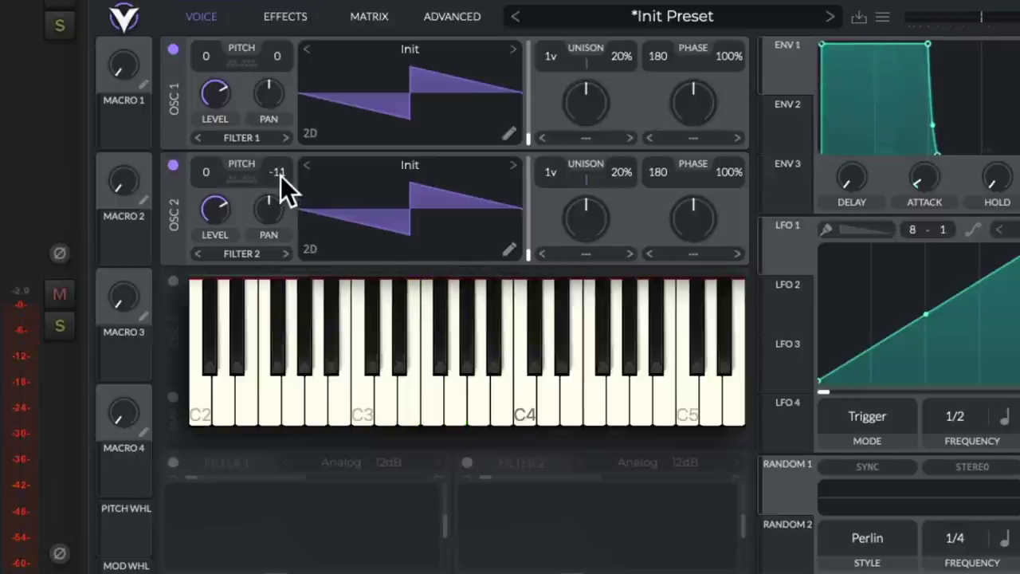
left_click(174, 163)
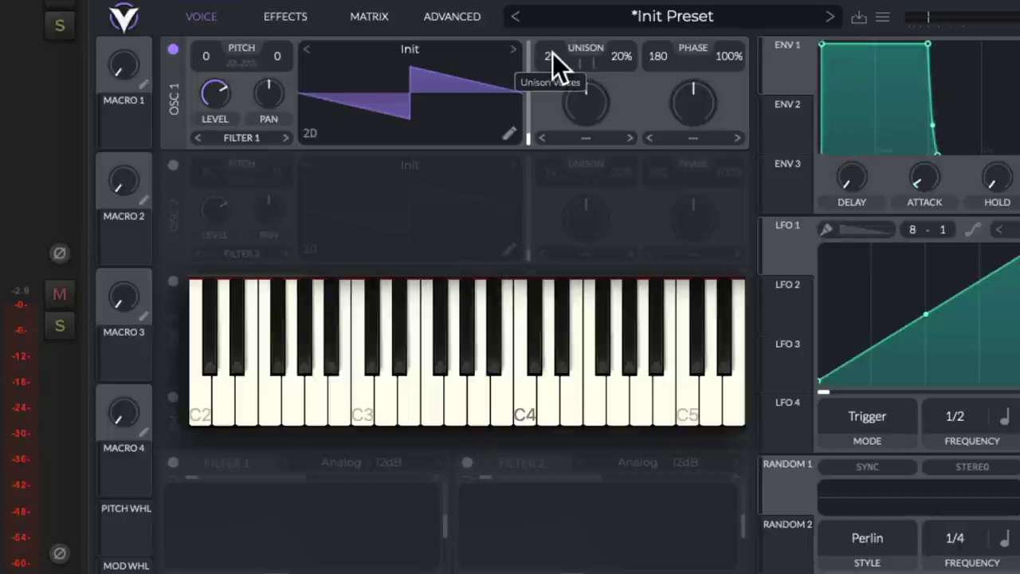
Step: Set OSC 1 unison detune to 3% and the unison voice count to 3
scroll(552, 53, "up", 1)
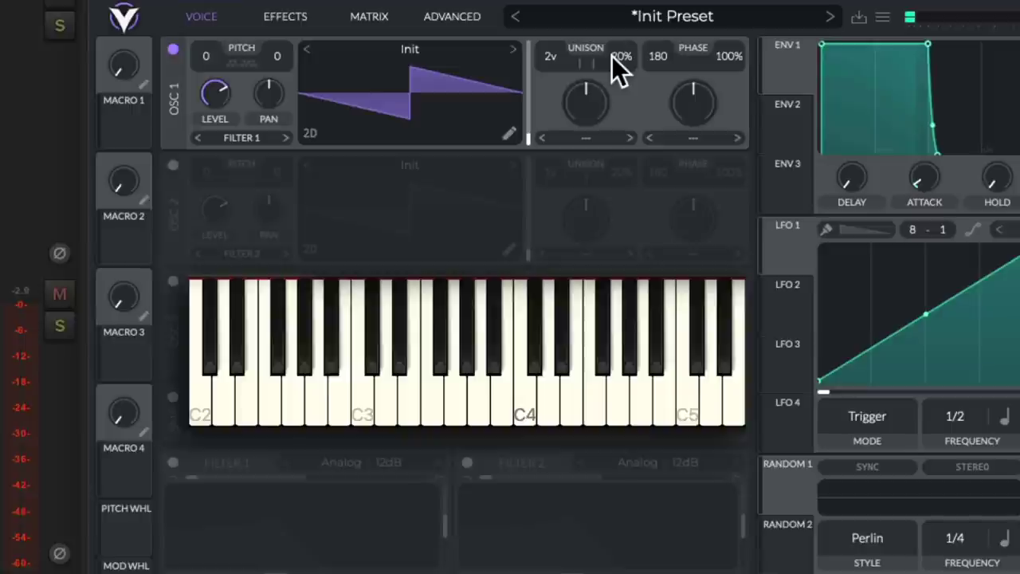
left_click_drag(611, 55, 616, 138)
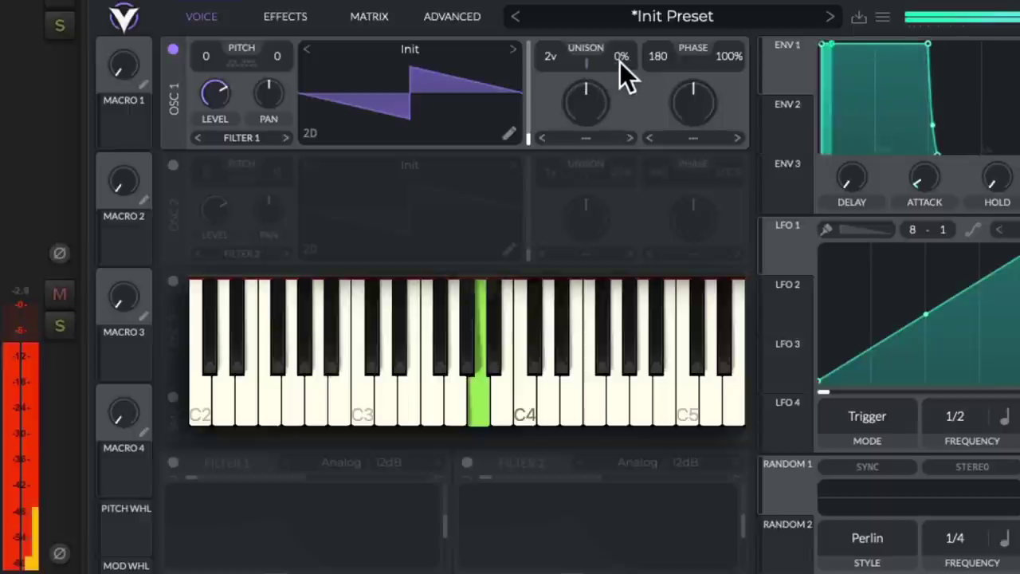
left_click_drag(620, 60, 621, 52)
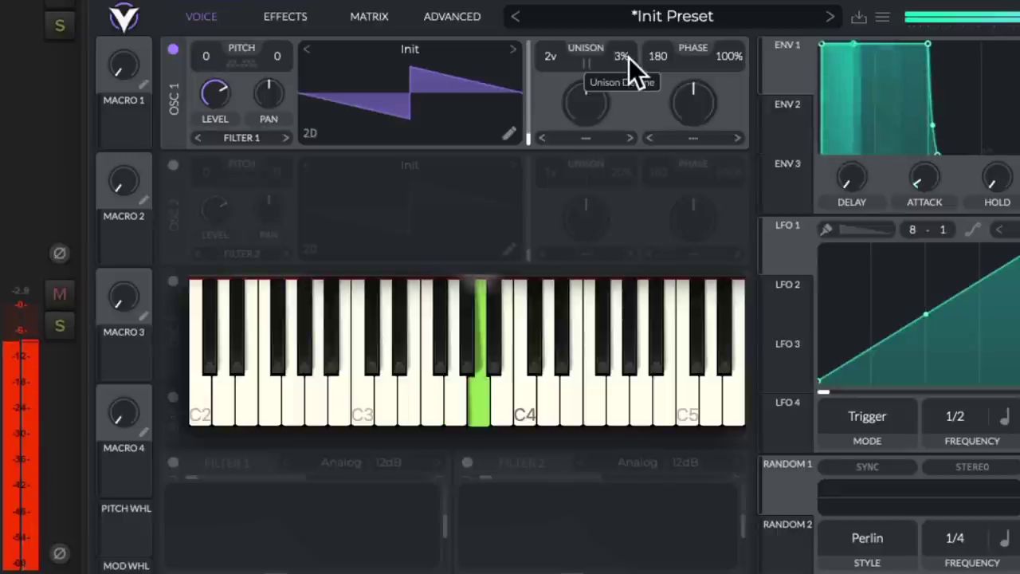
left_click_drag(552, 53, 549, 44)
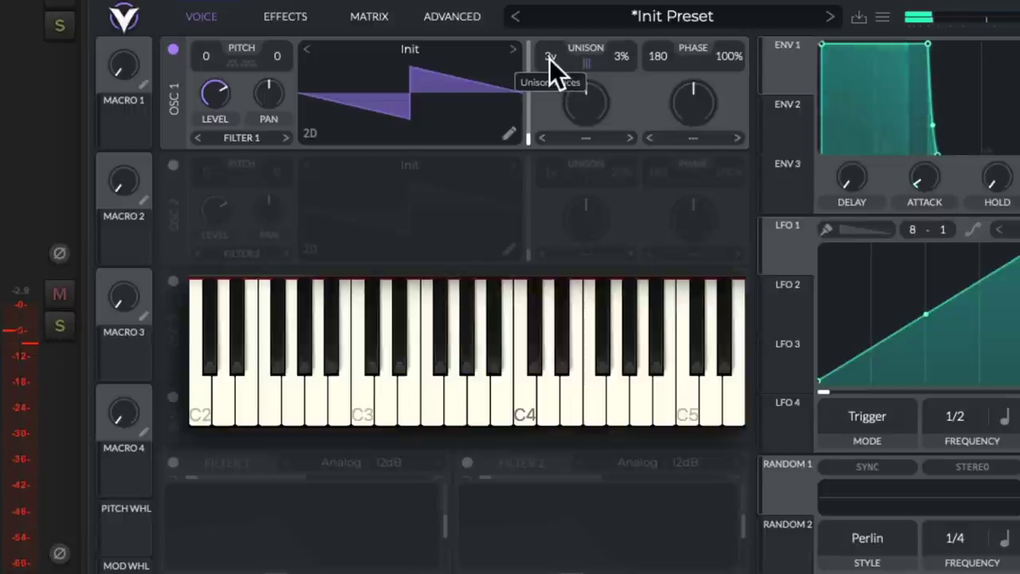
left_click_drag(548, 12, 643, 78)
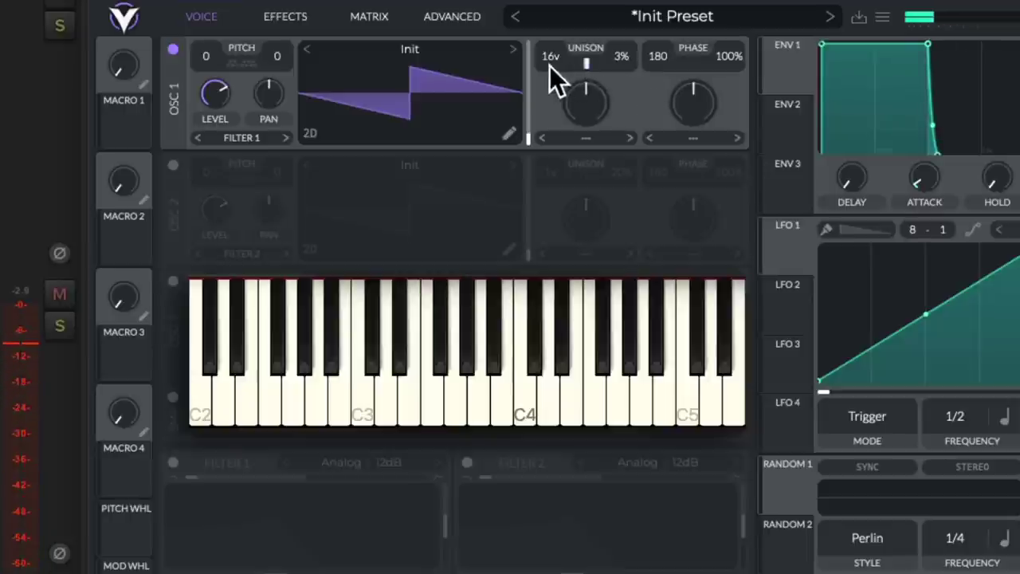
left_click_drag(550, 65, 558, 235)
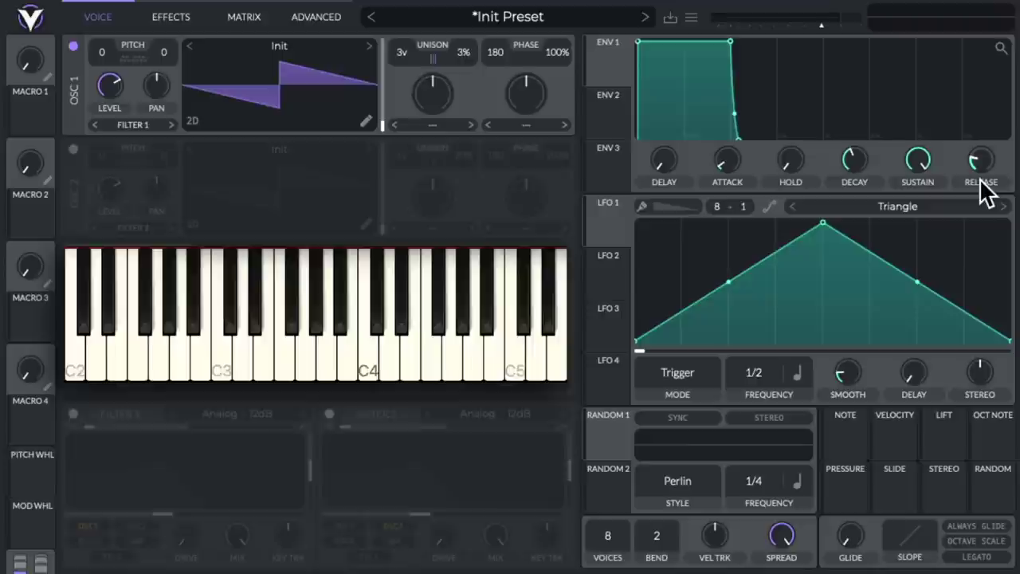
left_click_drag(728, 159, 727, 93)
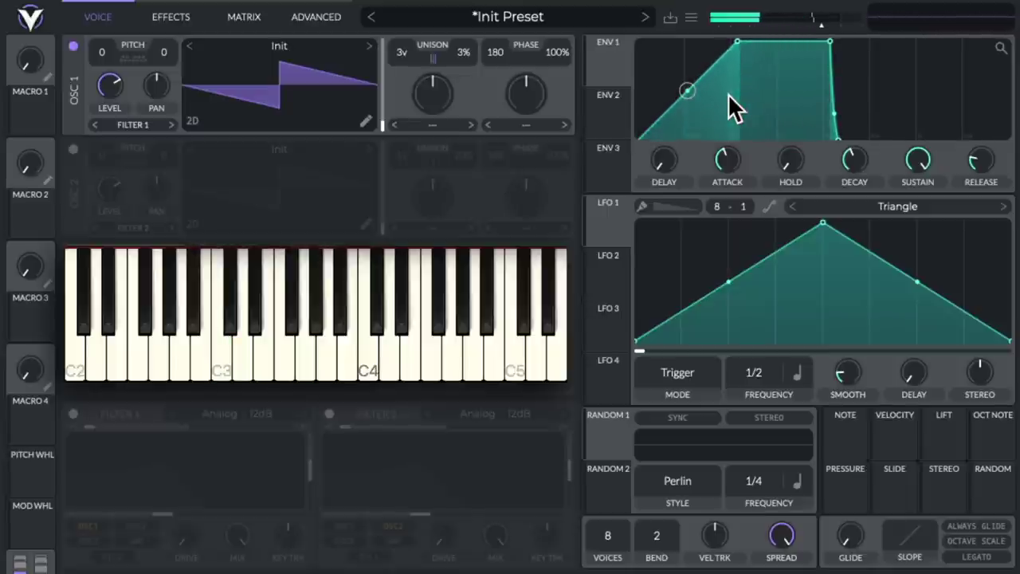
scroll(727, 157, "down", 5)
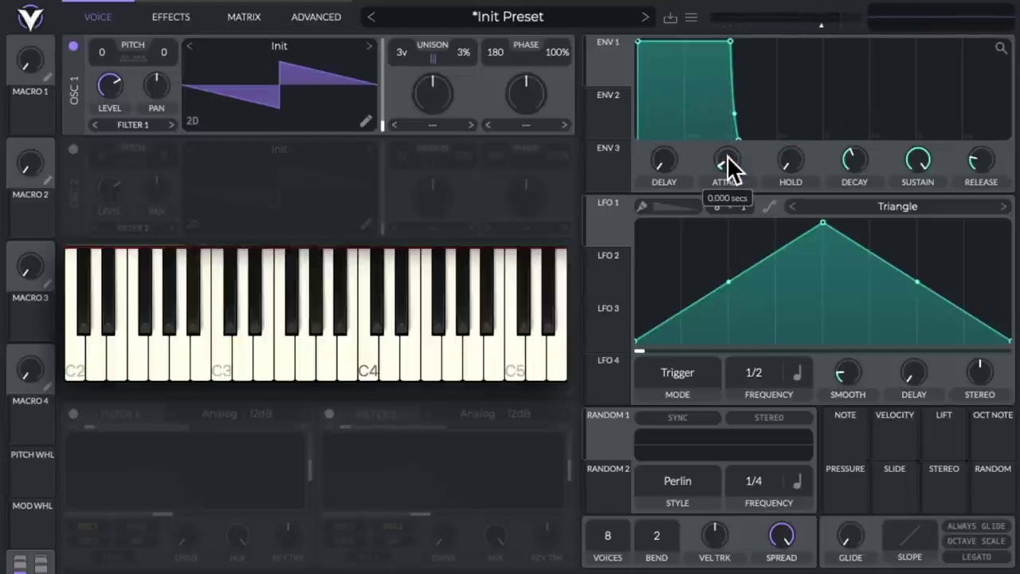
scroll(915, 161, "down", 10)
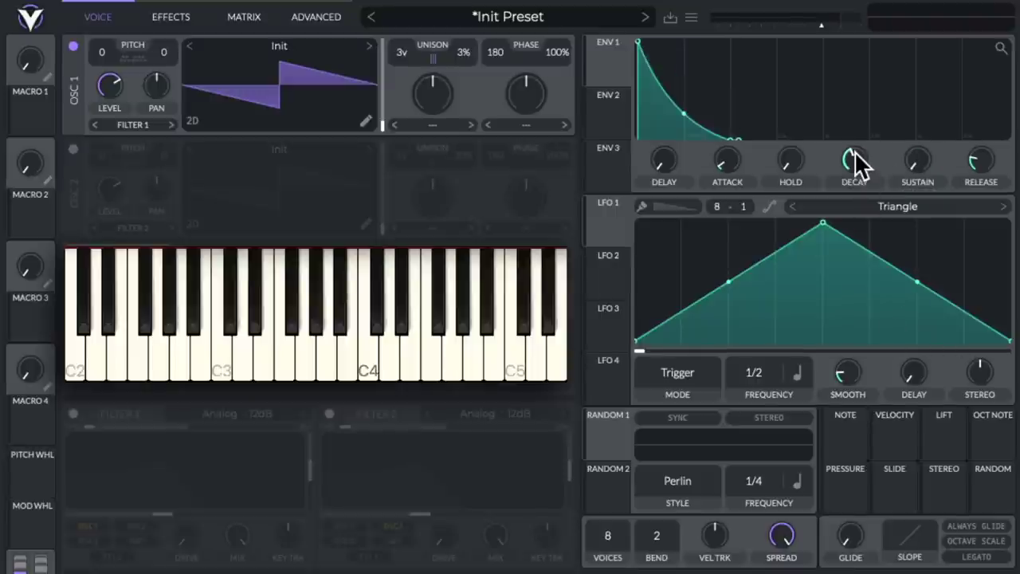
scroll(852, 168, "down", 3)
scroll(852, 169, "down", 1)
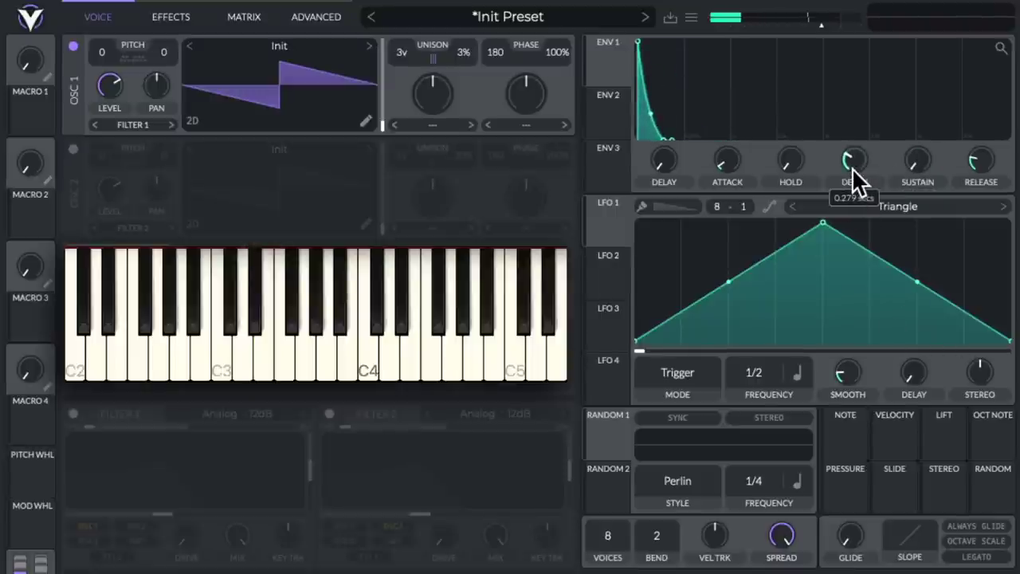
mouse_move(852, 168)
left_mouse_down()
mouse_move(860, 142)
mouse_move(846, 178)
mouse_move(853, 159)
left_mouse_up()
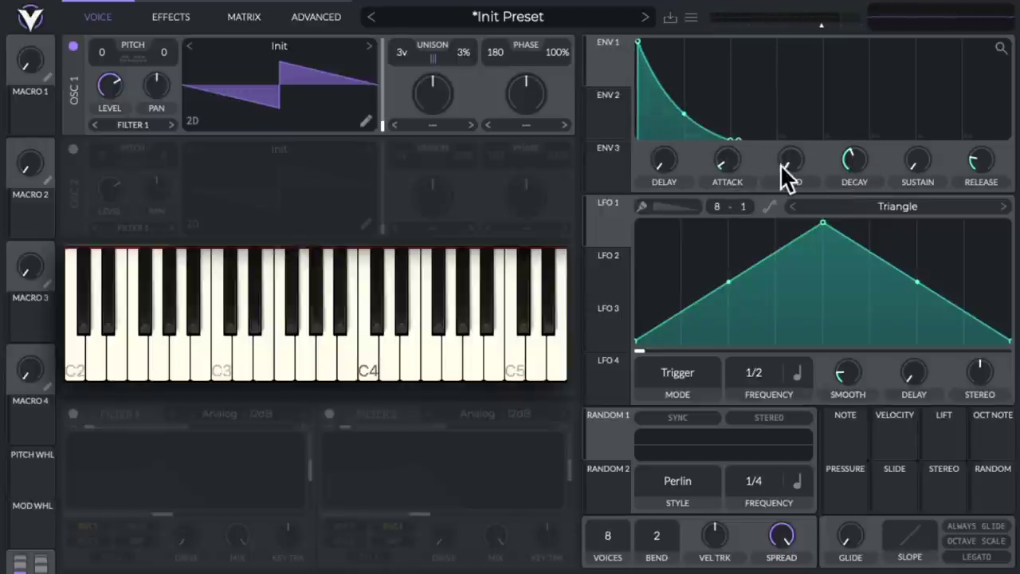
left_click_drag(915, 162, 963, 161)
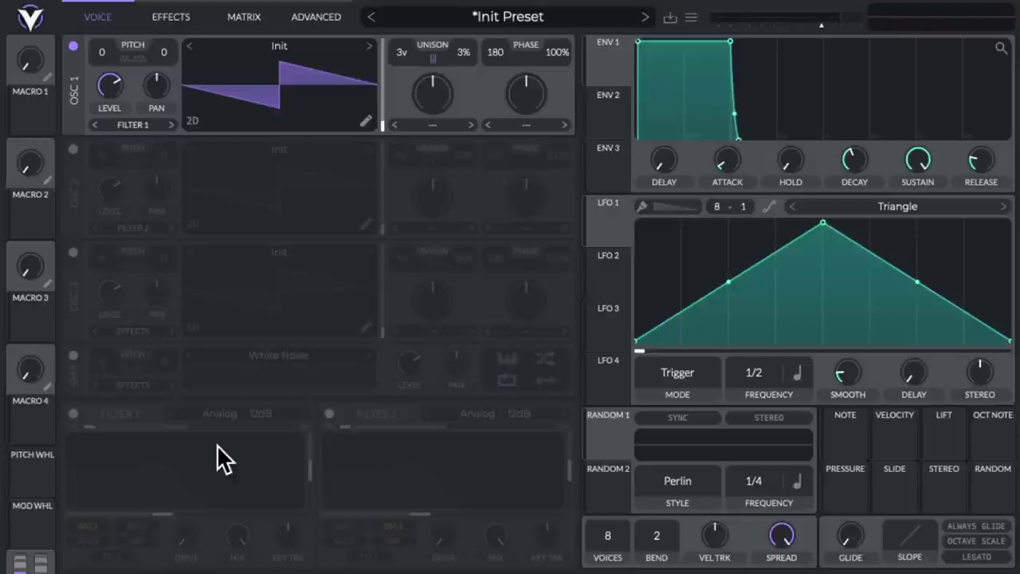
Step: Enable Filter 1 and route oscillator 1 through it
left_click(74, 414)
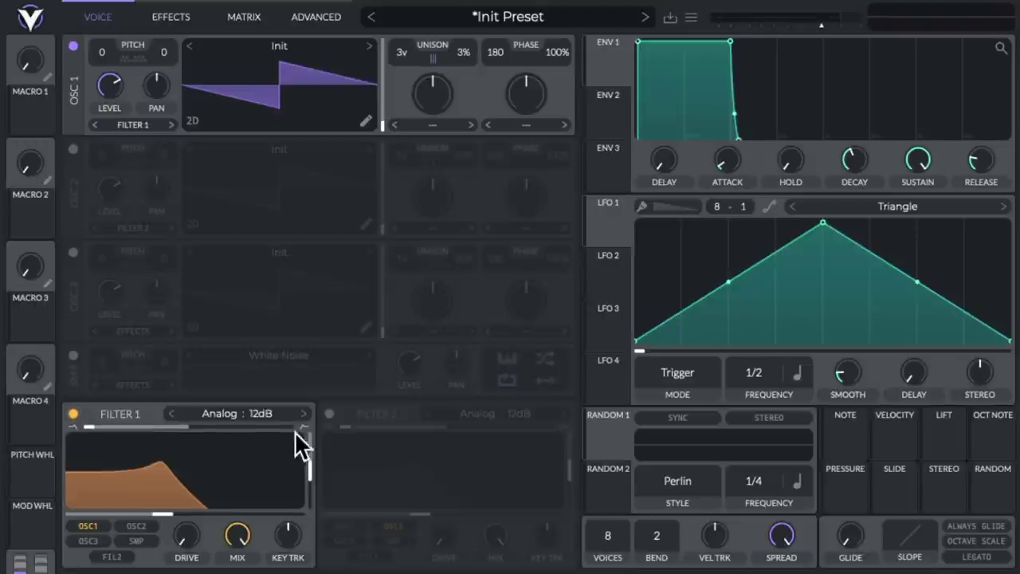
left_click(328, 413)
left_click(329, 414)
left_click(153, 125)
left_click(135, 141)
Step: Set Filter 1's cutoff to about 47.6 semitones and resonance to about 71%
left_click_drag(183, 511, 241, 511)
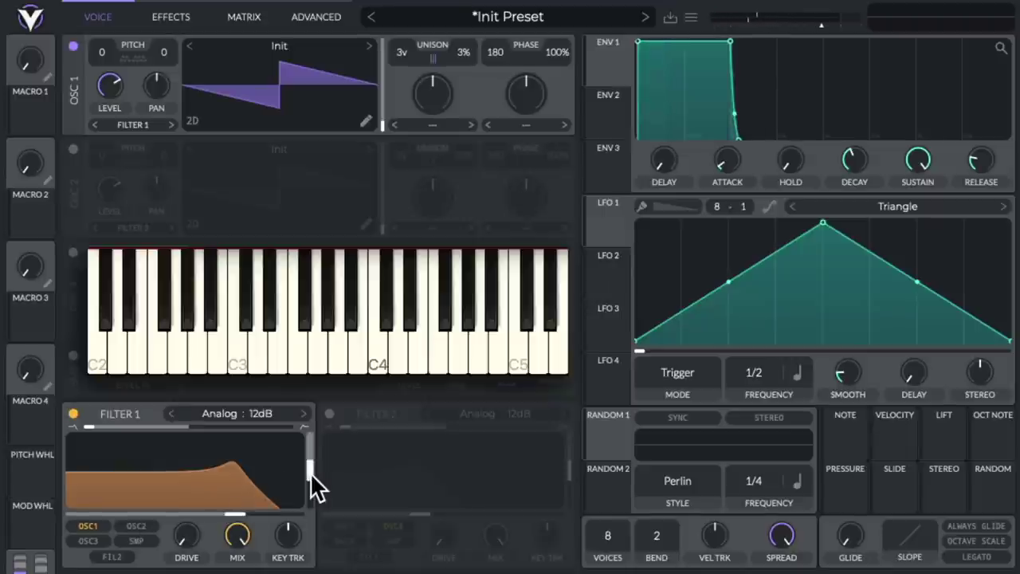
left_click_drag(310, 473, 309, 452)
mouse_move(242, 507)
left_mouse_down()
mouse_move(174, 511)
mouse_move(255, 507)
left_mouse_up()
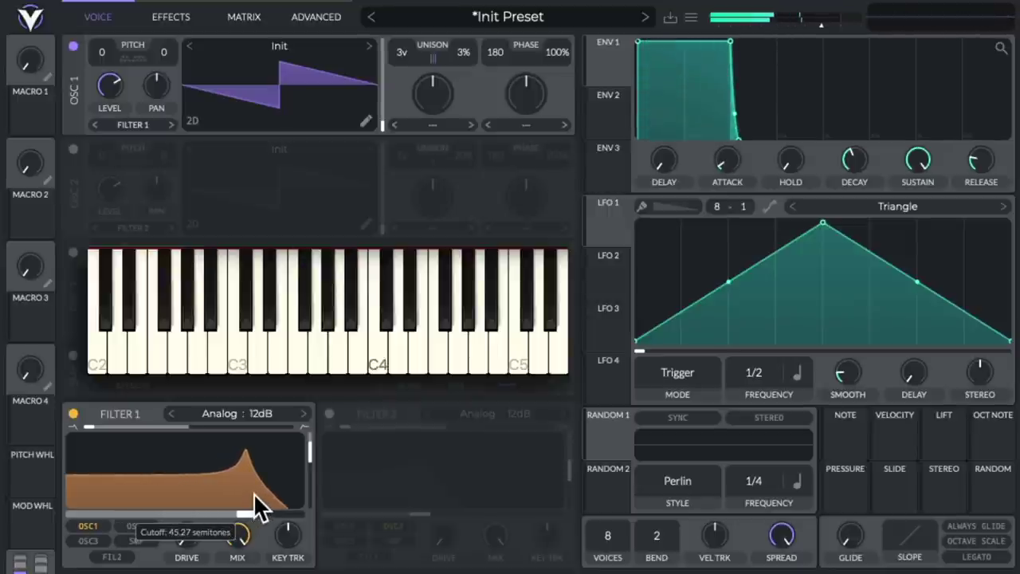
mouse_move(247, 460)
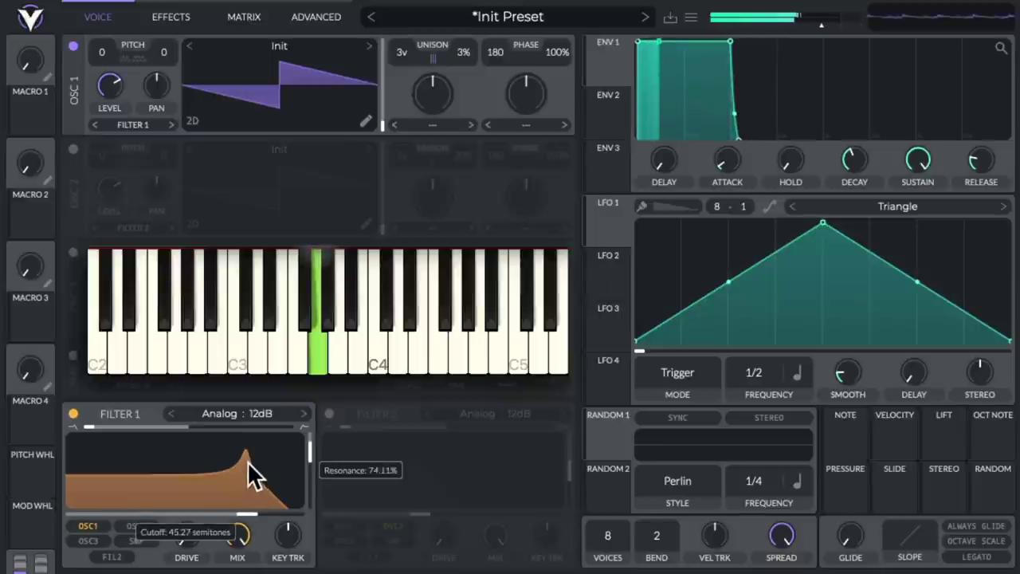
mouse_move(247, 462)
left_mouse_down()
mouse_move(244, 488)
mouse_move(254, 455)
mouse_move(264, 465)
mouse_move(278, 460)
mouse_move(142, 460)
mouse_move(239, 454)
mouse_move(243, 466)
mouse_move(217, 467)
mouse_move(269, 463)
mouse_move(194, 465)
mouse_move(252, 464)
left_mouse_up()
Step: Audition Filter 1 models: Dirty, Ladder, Digital, Formant, Comb and Phaser
left_click(225, 413)
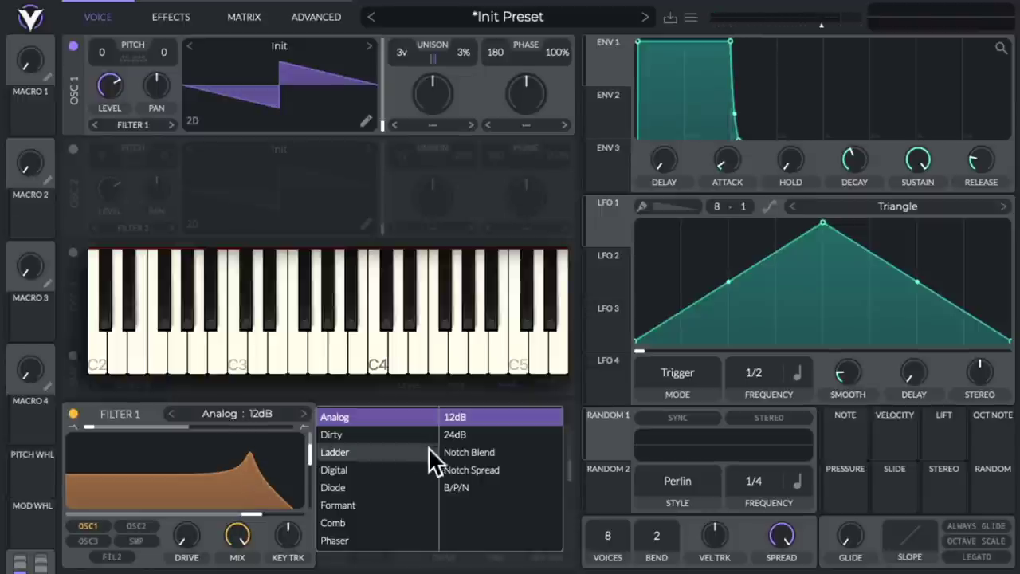
left_click(375, 434)
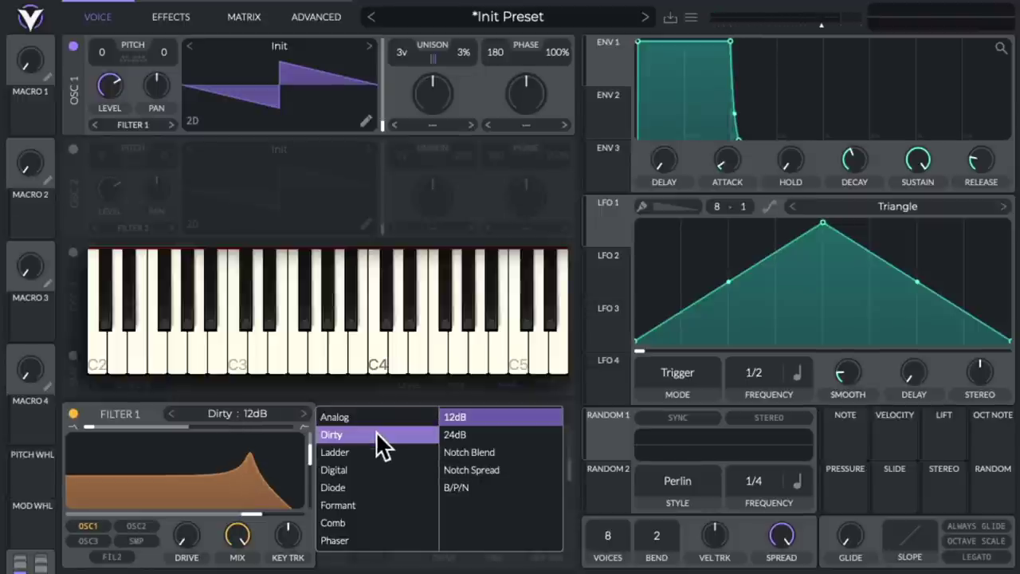
left_click(371, 452)
left_click(372, 470)
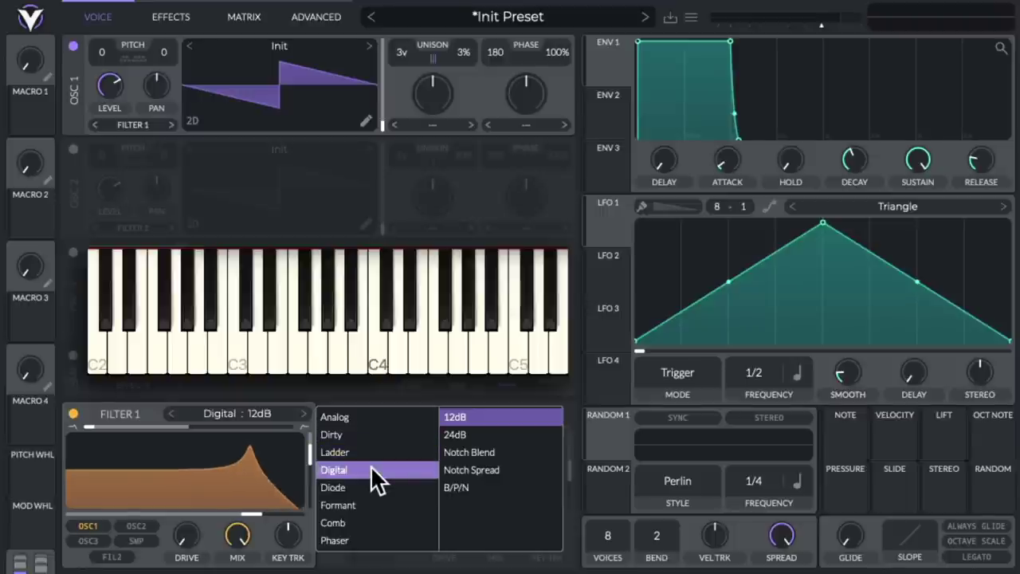
left_click(370, 505)
left_click(381, 523)
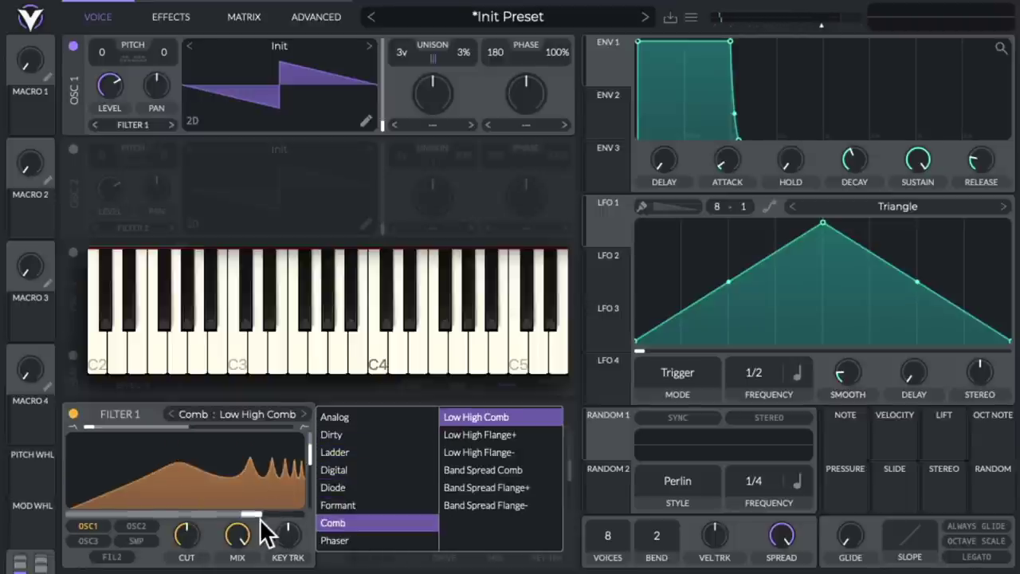
left_click_drag(253, 512, 215, 506)
left_click(269, 412)
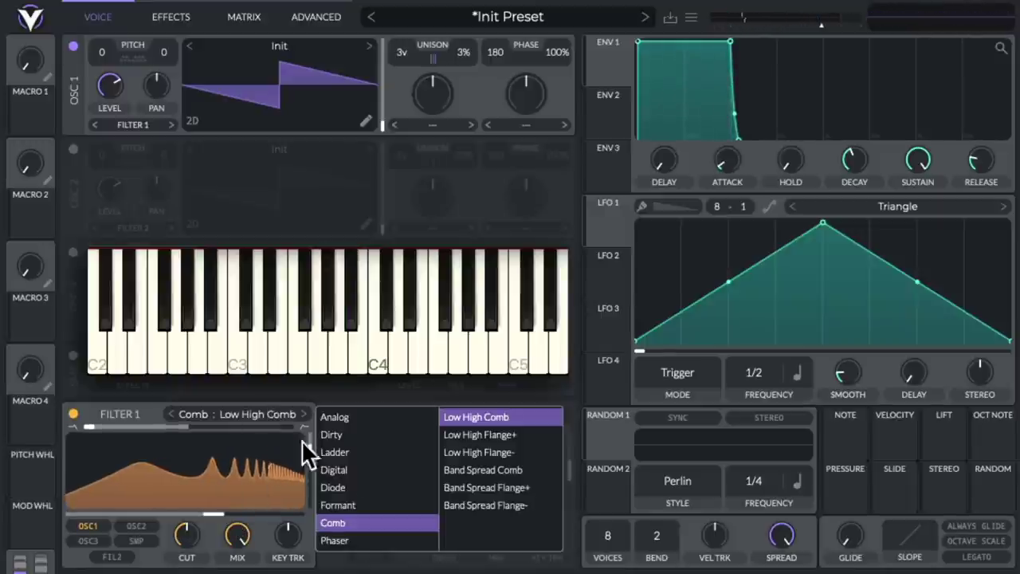
left_click(374, 542)
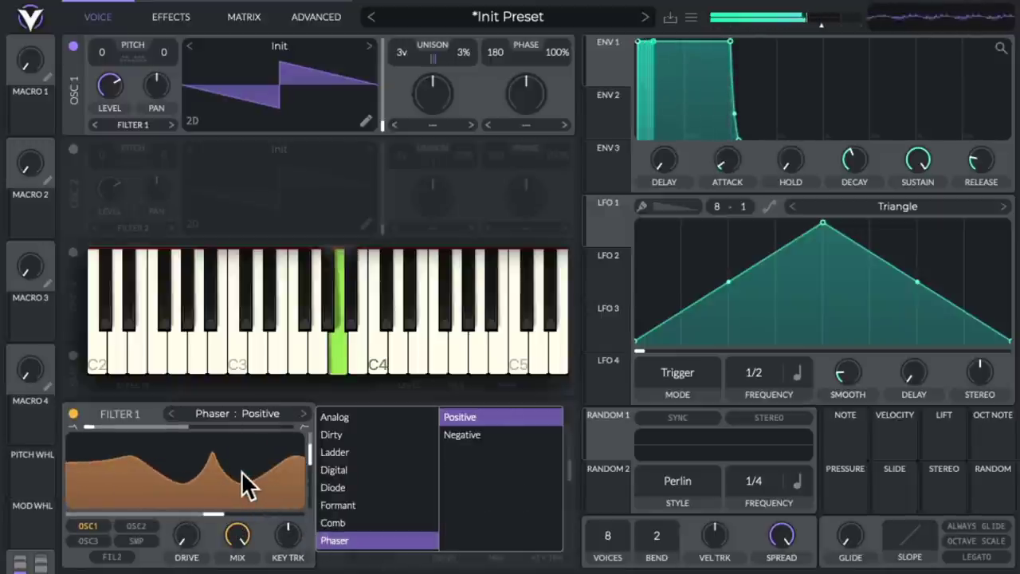
left_click_drag(241, 471, 195, 467)
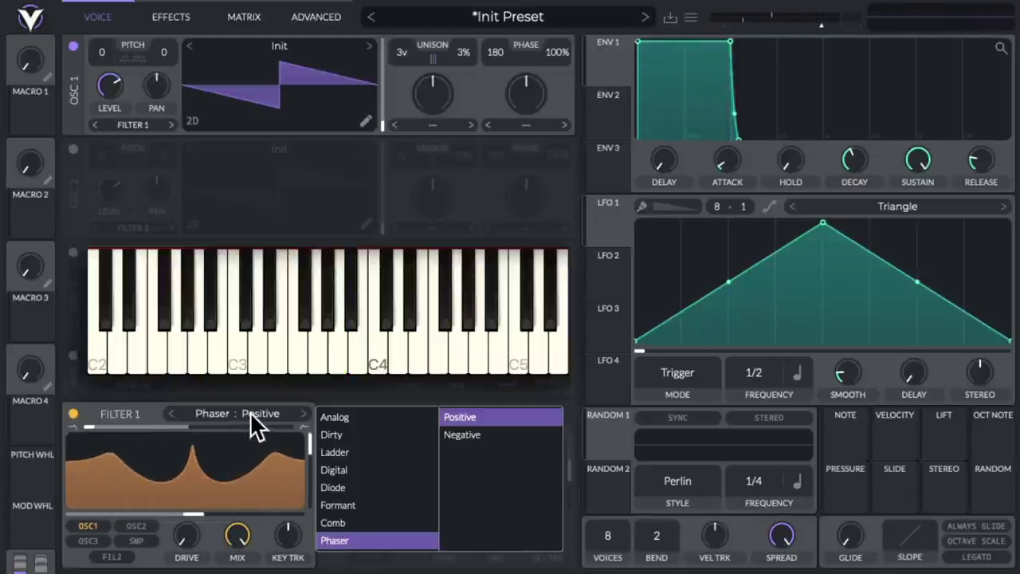
Step: Make Filter 1 Digital 24dB with cutoff about 45.5 semitones and resonance about 61%
left_click(359, 469)
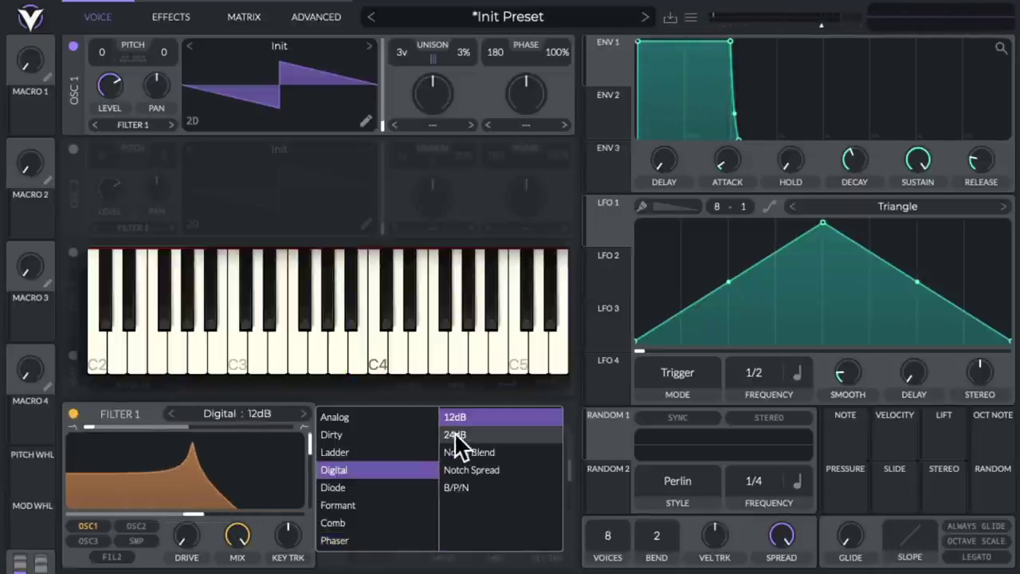
left_click(456, 436)
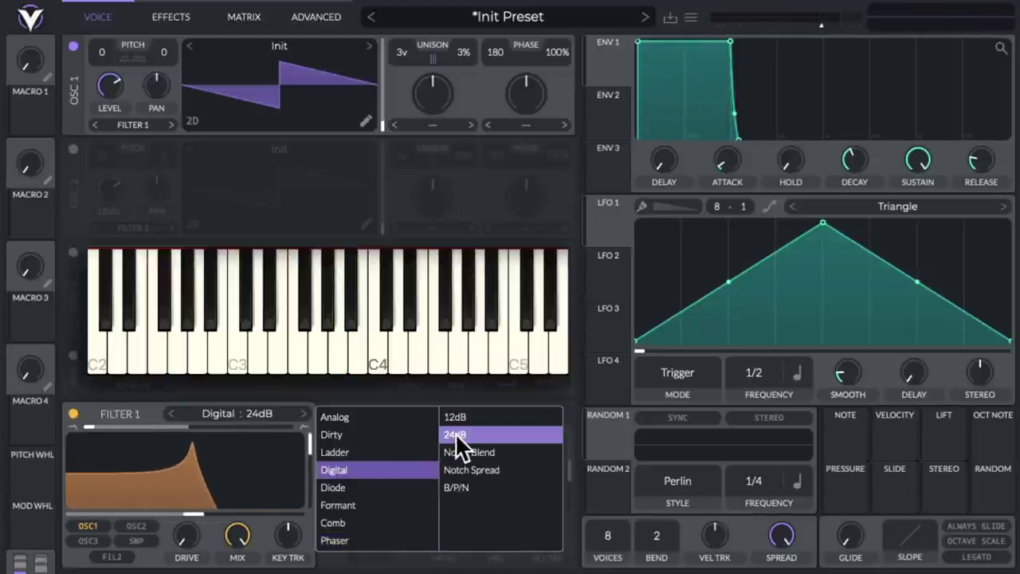
left_click(229, 460)
left_click_drag(187, 464, 247, 480)
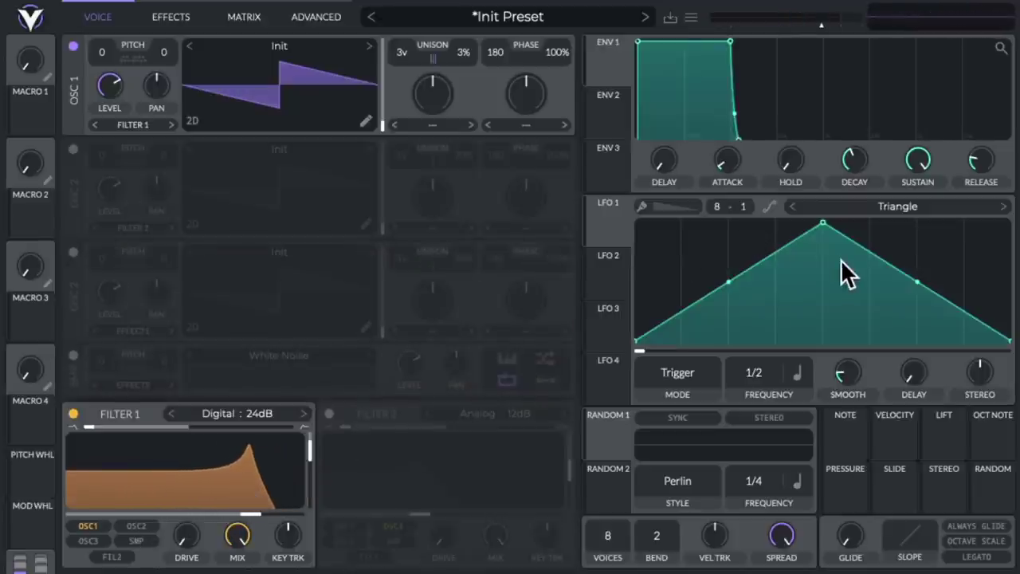
Step: Look over LFOs 2–4, then assign LFO 1 to modulate Filter 1's cutoff
left_click(625, 274)
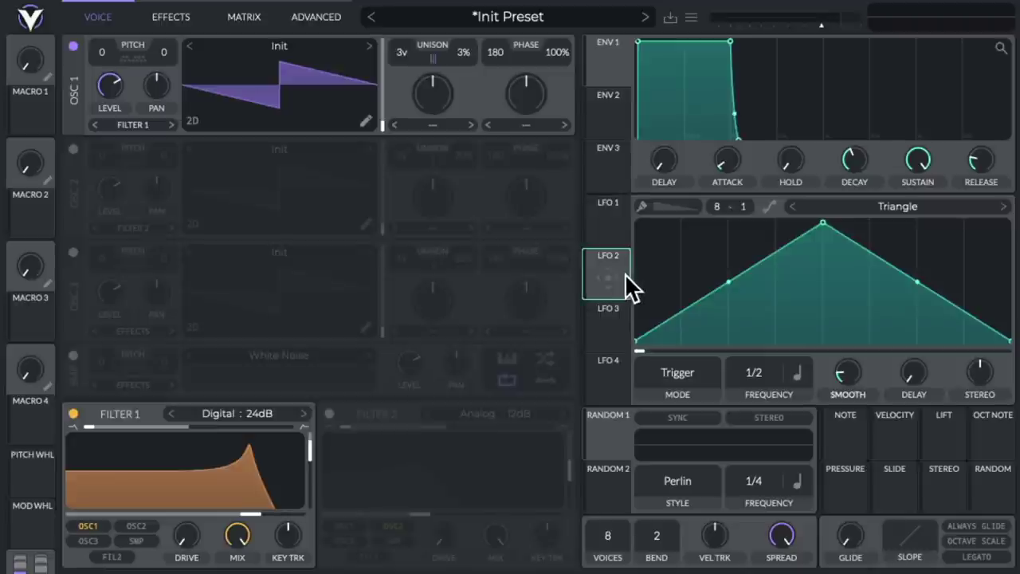
left_click(624, 312)
left_click(621, 368)
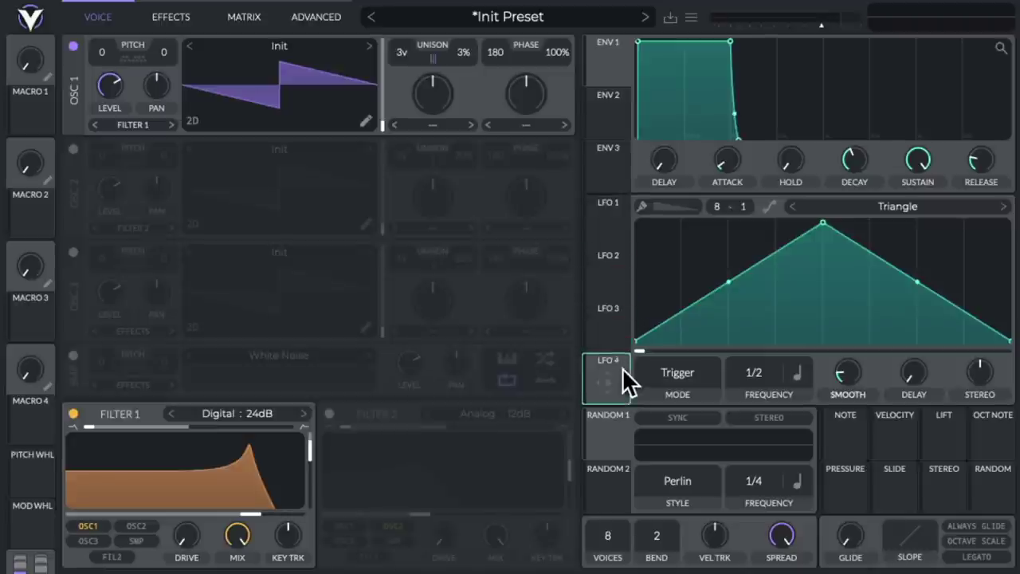
left_click(620, 208)
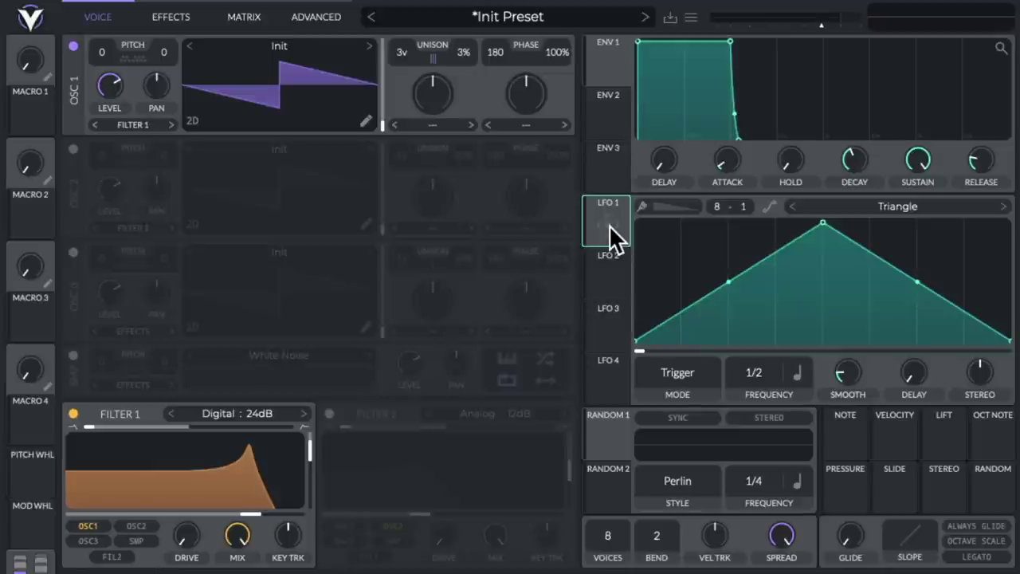
left_click_drag(609, 225, 269, 489)
Step: Play a short phrase of notes on the computer keyboard to hear the filter modulation
key("a")
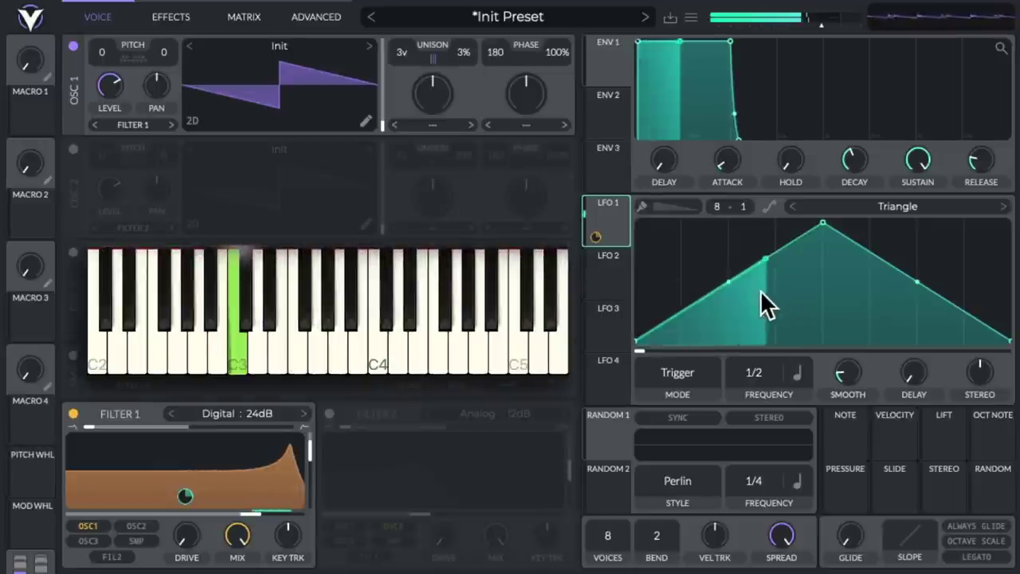
key("z")
key("j")
key("h")
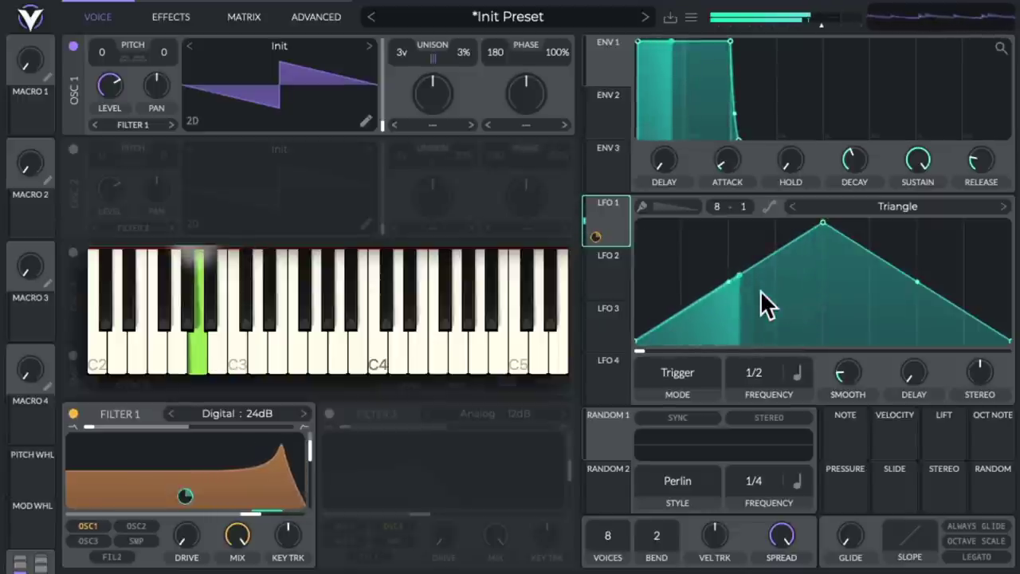
key("h")
key("f")
key("g")
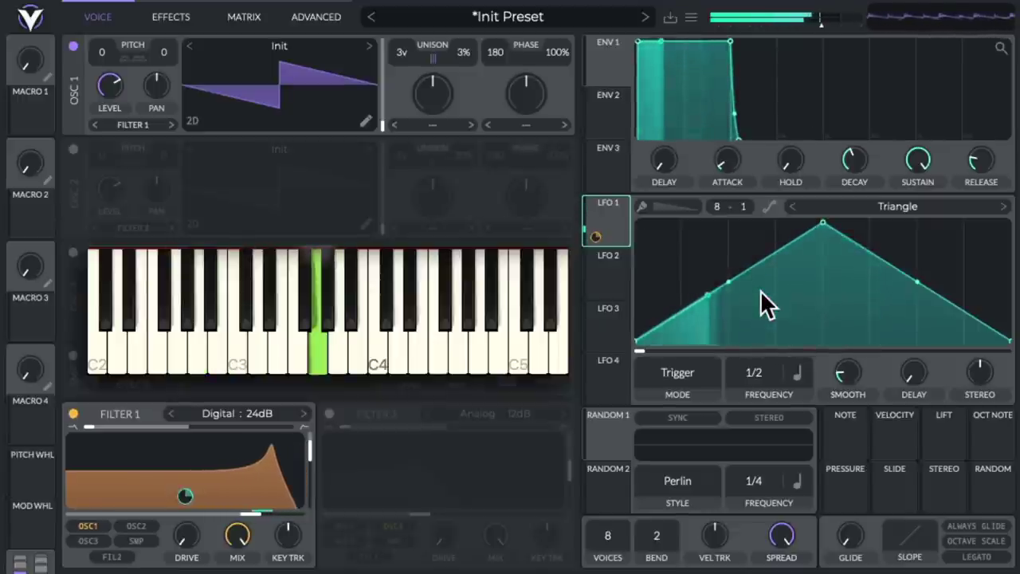
key("a")
key("semicolon")
key("k")
key("h")
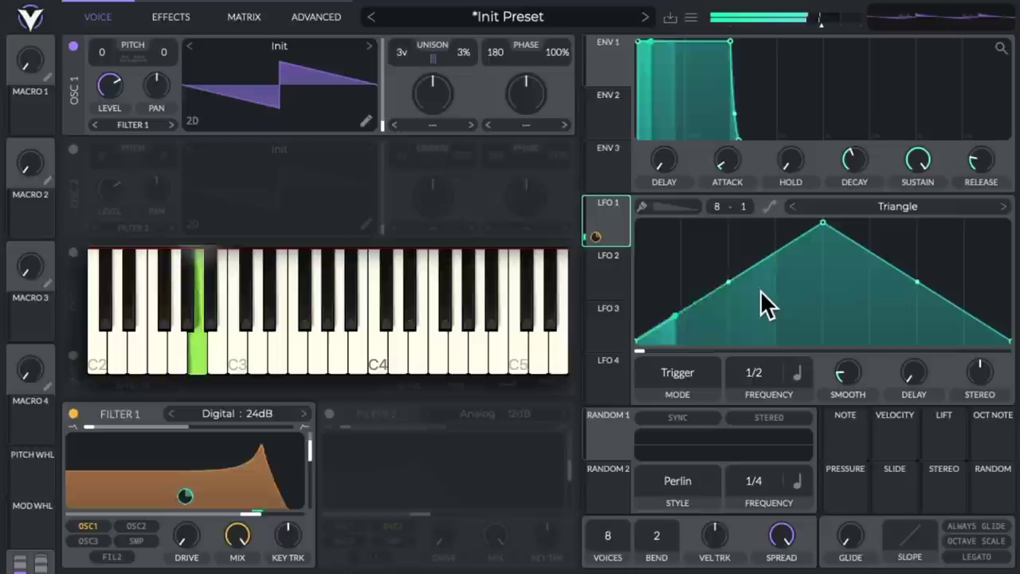
key("g")
key("h")
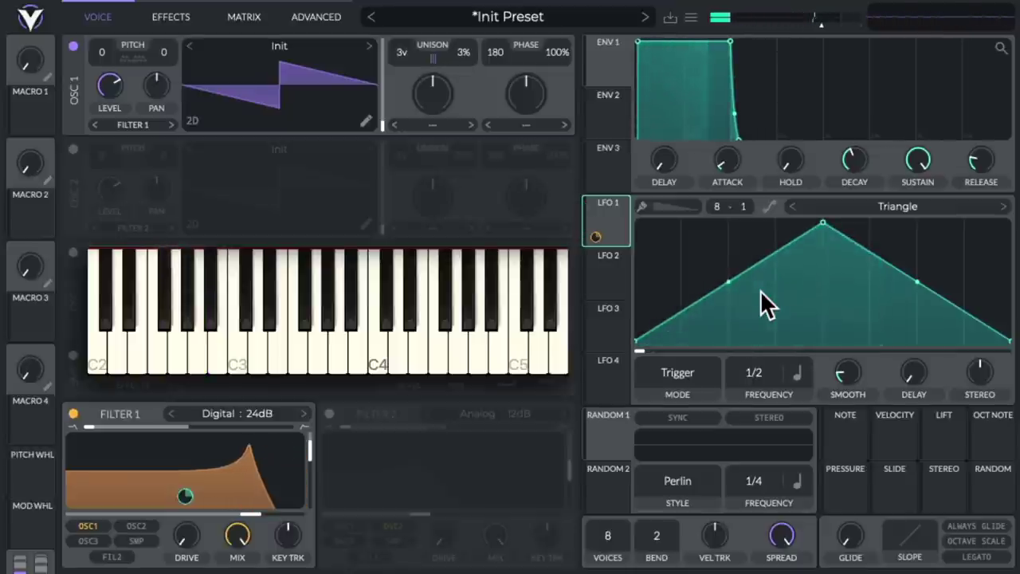
left_click(901, 205)
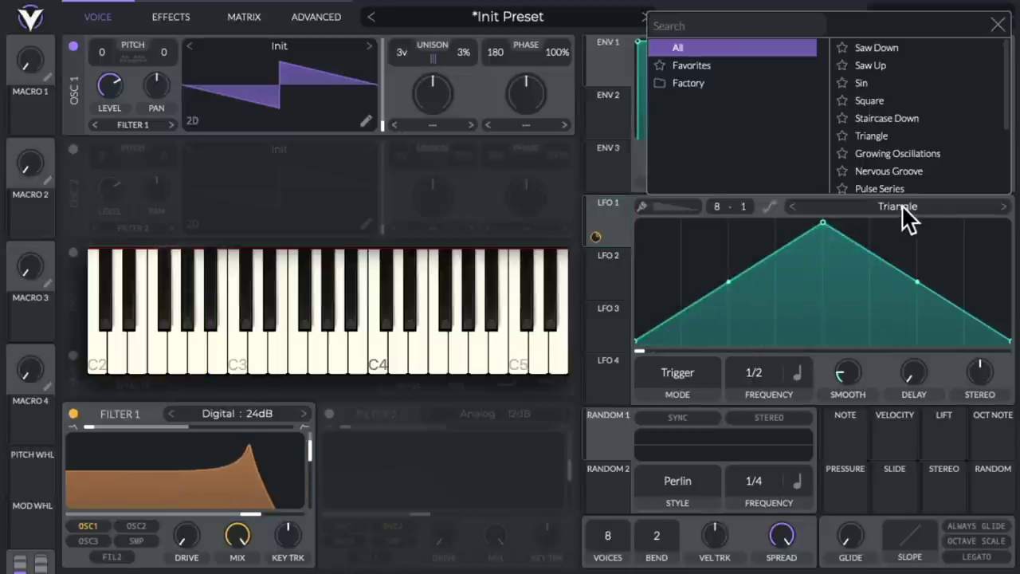
left_click(899, 46)
key("g")
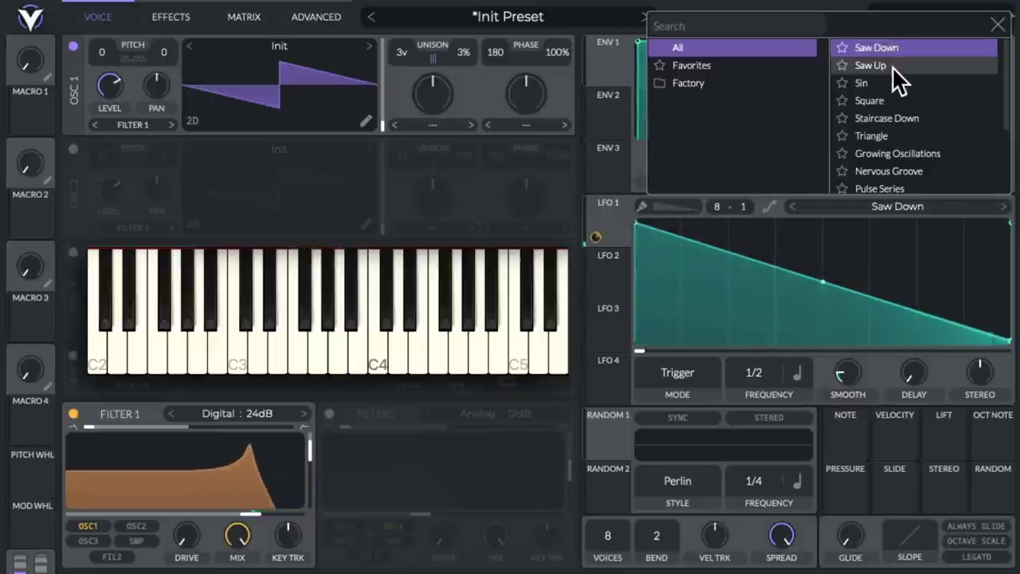
left_click(892, 66)
left_click(888, 82)
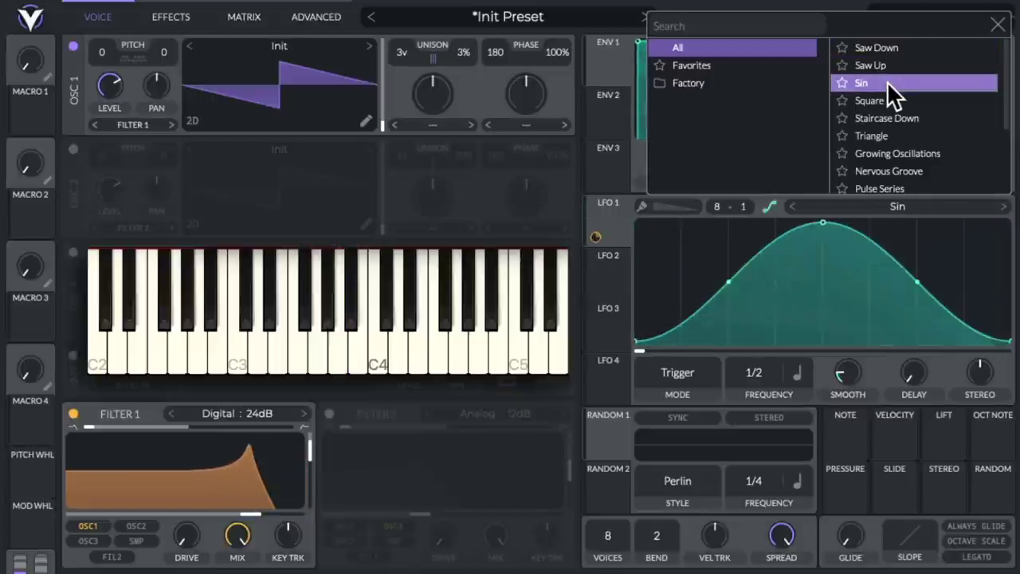
key("g")
left_click(893, 99)
key("g")
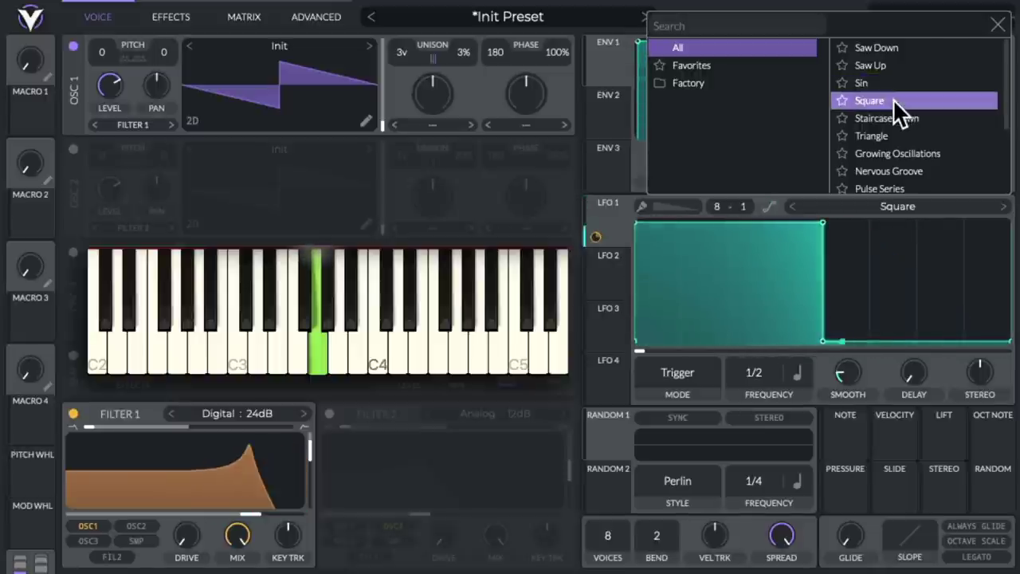
scroll(913, 143, "down", 2)
scroll(913, 142, "down", 1)
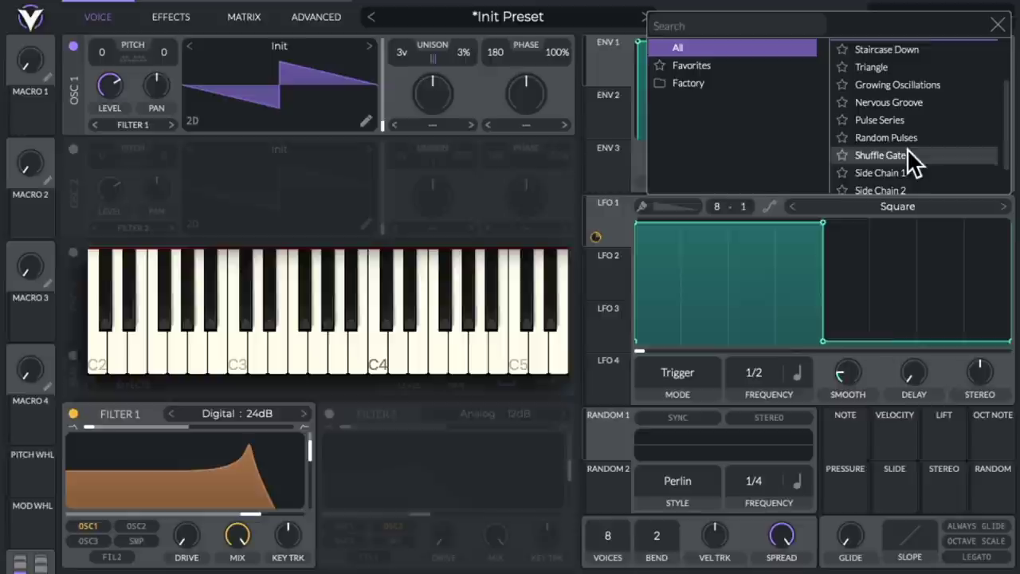
left_click(907, 152)
key("g")
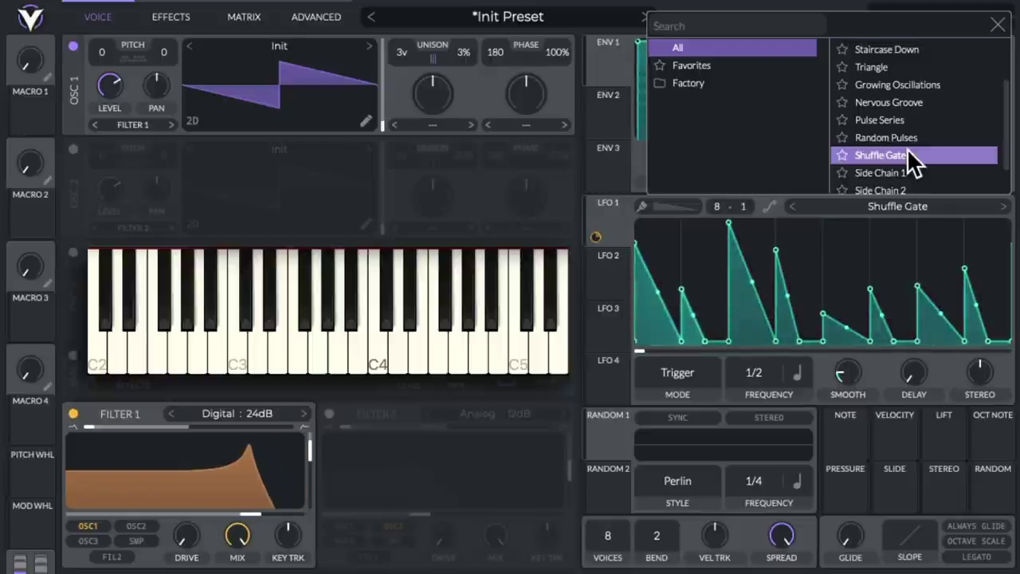
scroll(907, 149, "up", 4)
left_click(908, 136)
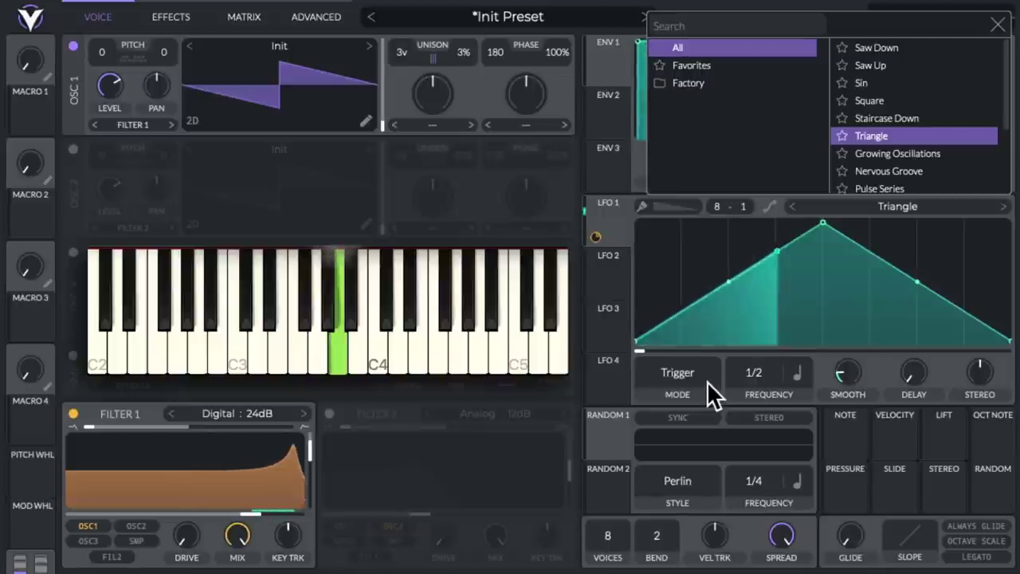
Step: Set LFO 1's mode to Sync and close the shape list
left_click(694, 375)
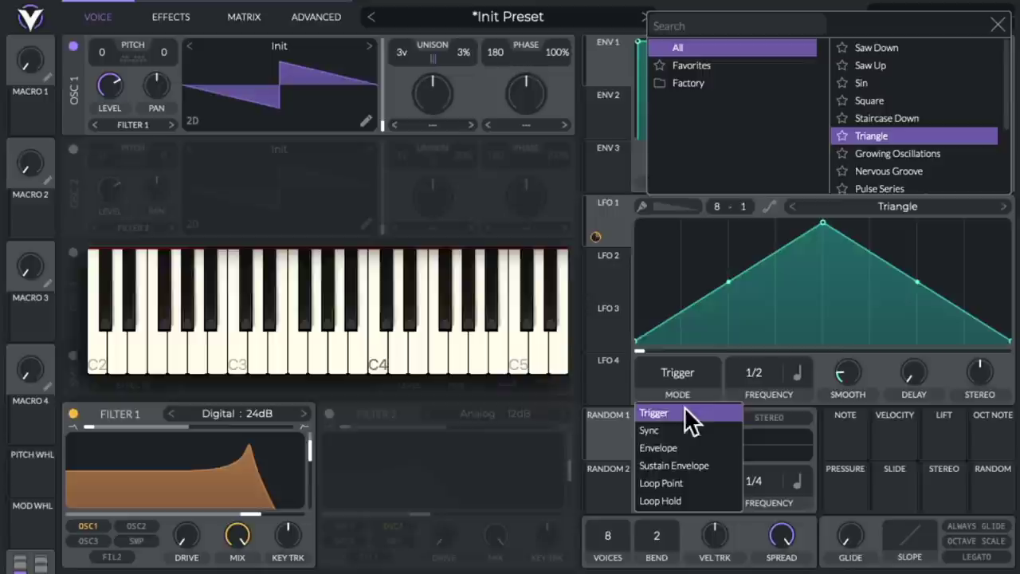
left_click(687, 431)
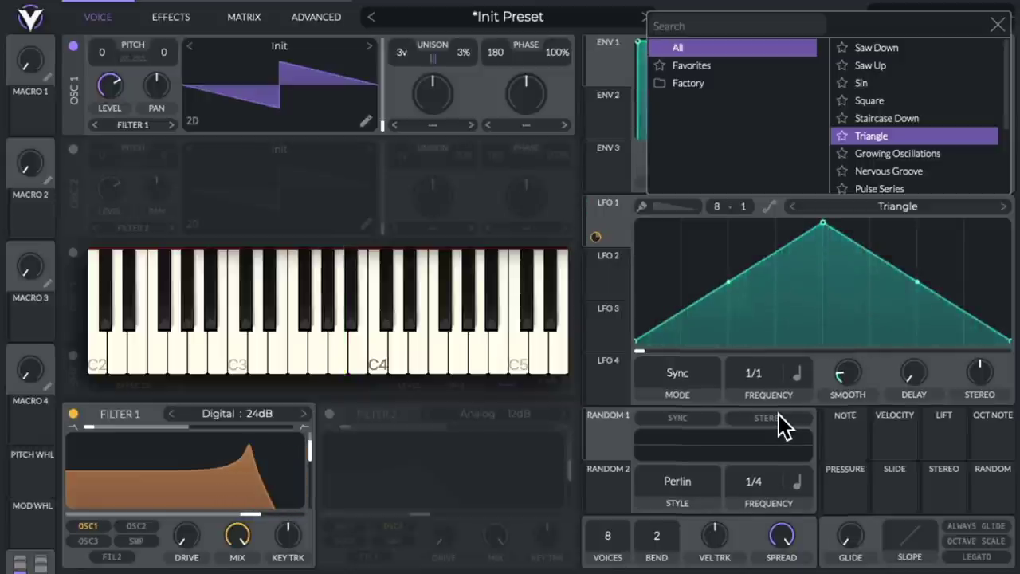
left_click(249, 533)
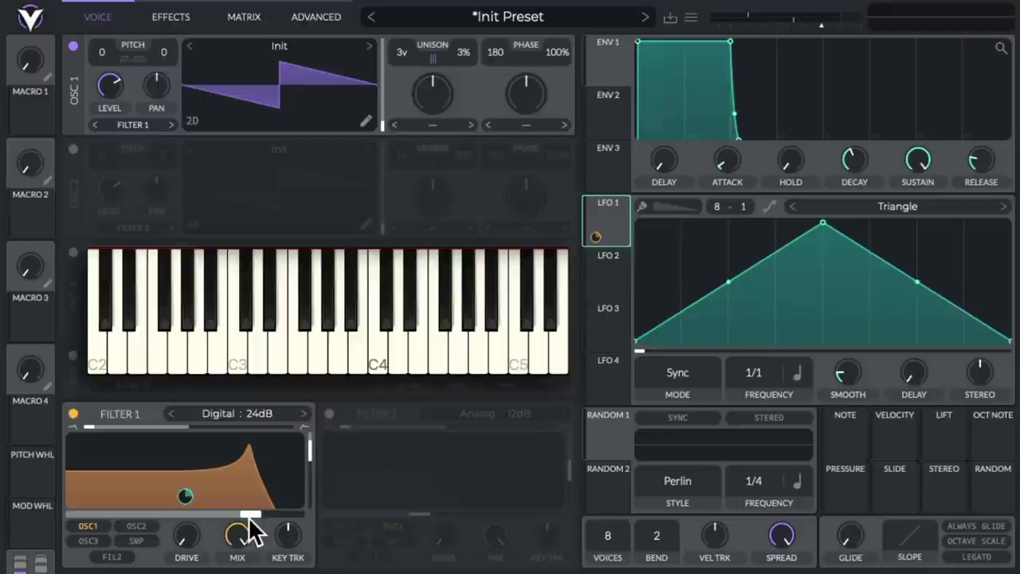
Step: Set LFO 1's Filter 1 modulation amount to -1.100 and hold a note to hear it
mouse_move(188, 498)
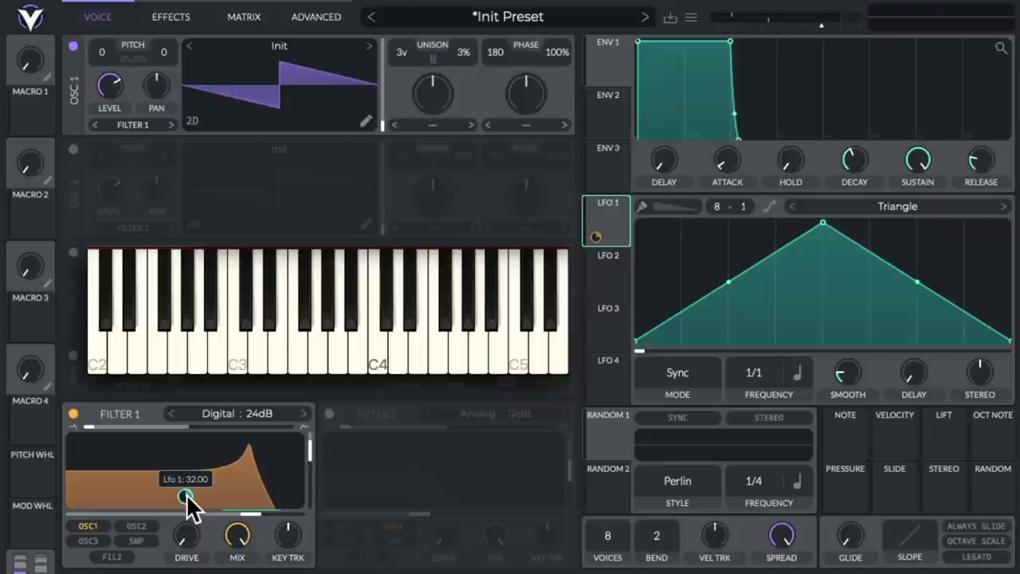
left_click_drag(186, 494, 186, 526)
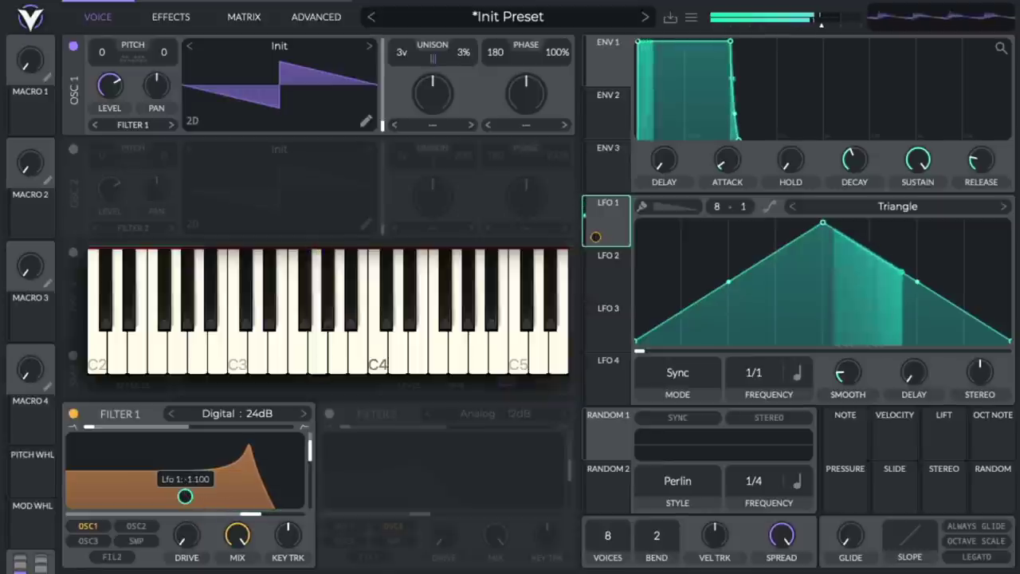
key("g")
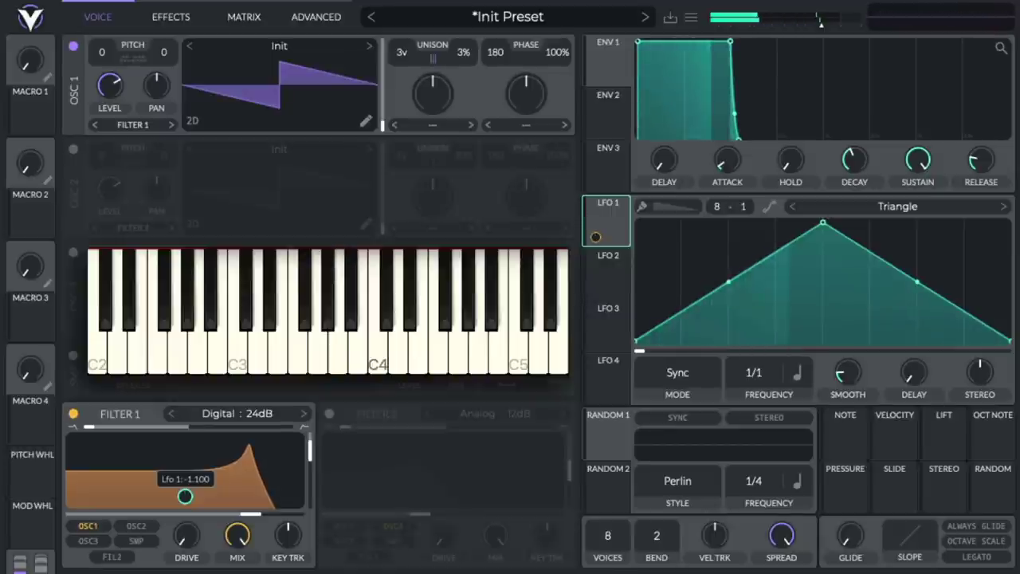
key("g")
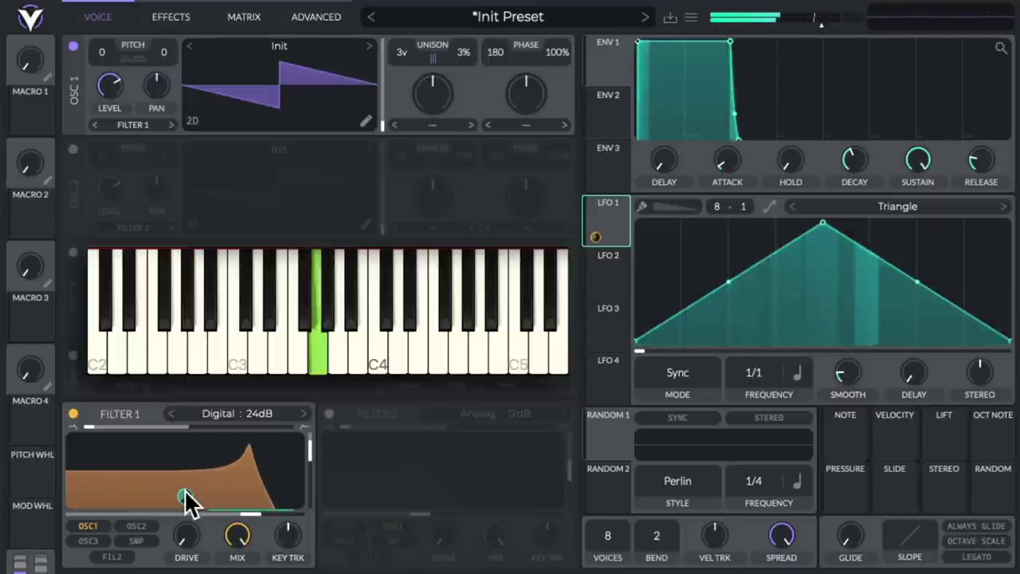
Step: Give LFO 2 the Square shape
left_click(625, 269)
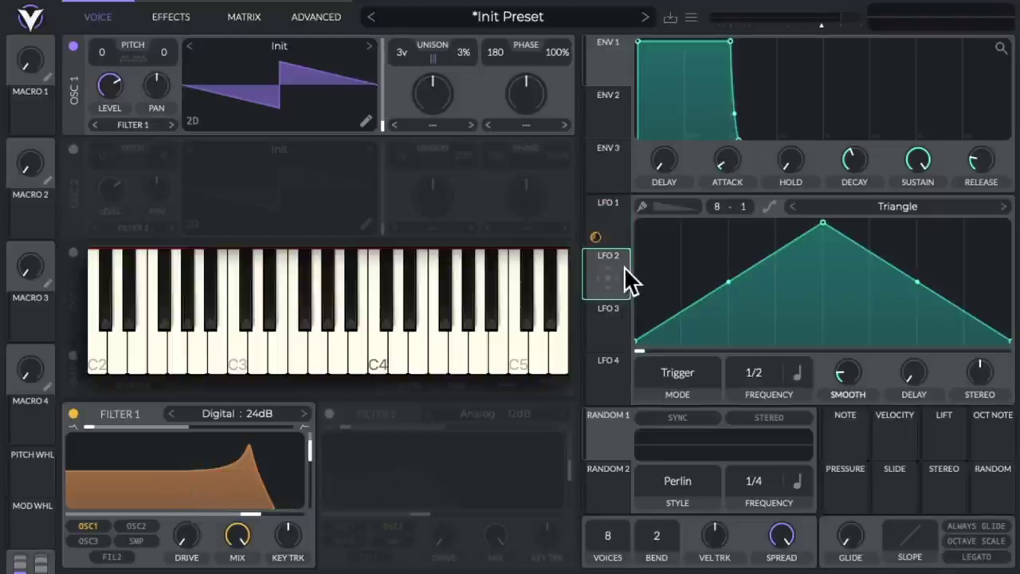
left_click(905, 208)
left_click(907, 100)
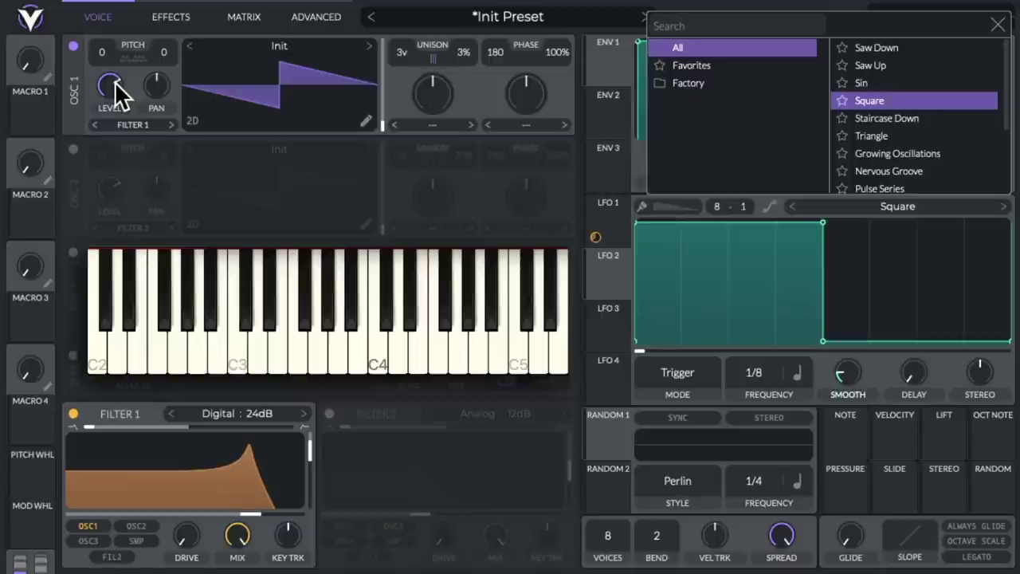
Step: Turn Oscillator 1's level nearly to zero and modulate it with LFO 2
left_click_drag(114, 81, 110, 195)
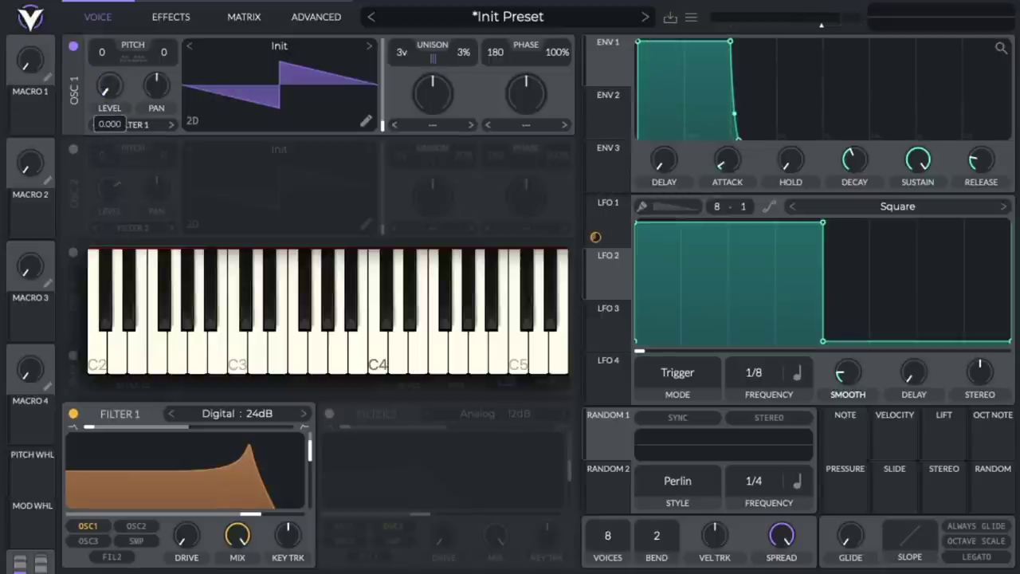
left_click_drag(606, 278, 113, 89)
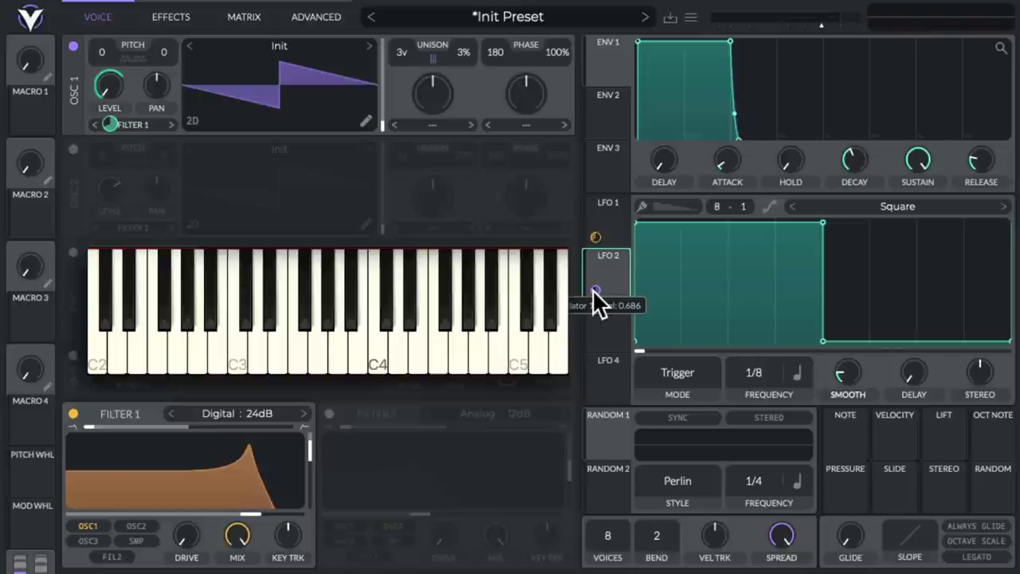
left_click_drag(592, 290, 593, 323)
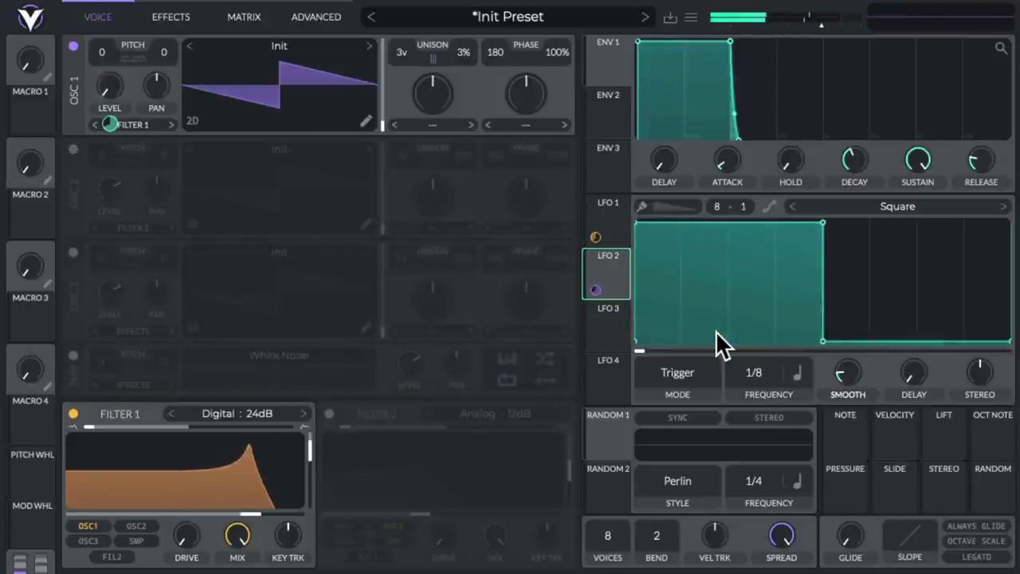
Step: Enable Delay in Ping Pong mode with a lower mix, and switch on Reverb
left_click(174, 18)
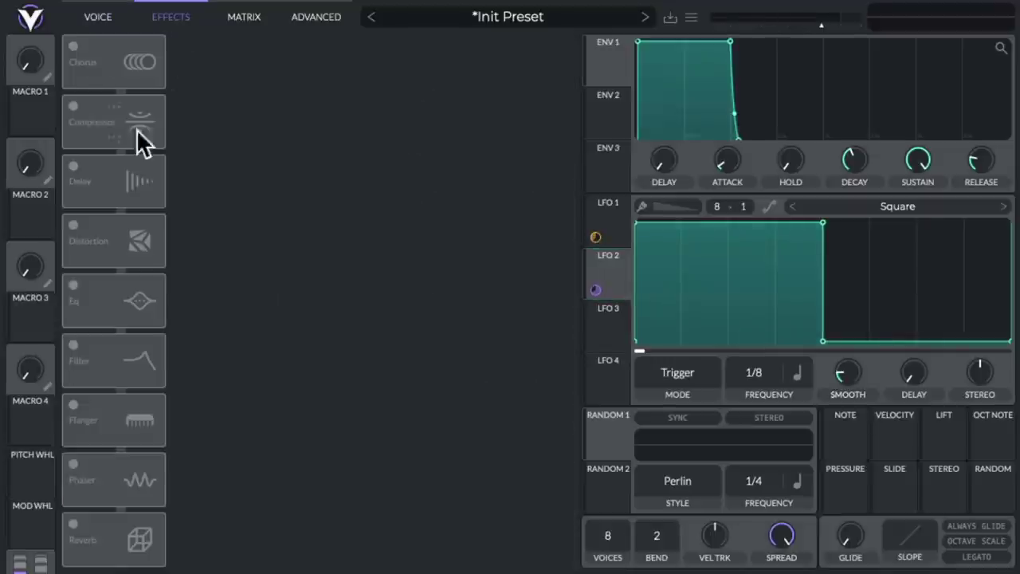
left_click(74, 167)
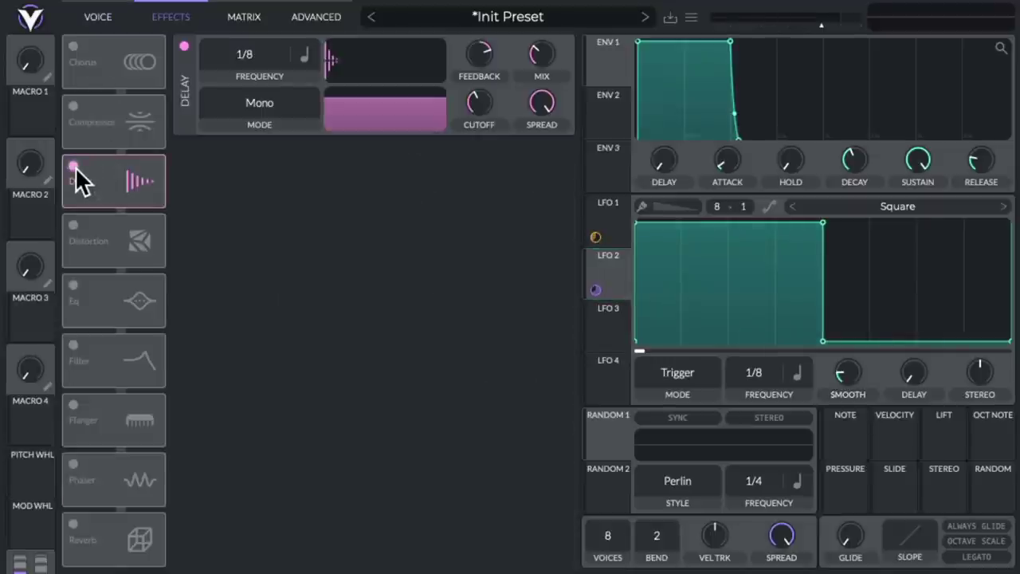
left_click(264, 109)
left_click(259, 176)
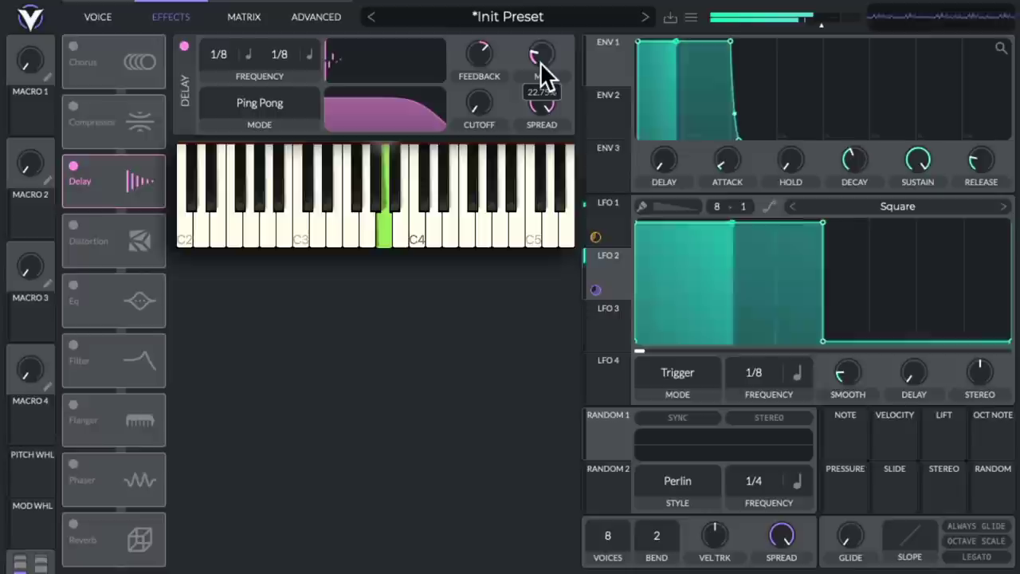
left_click_drag(541, 63, 543, 70)
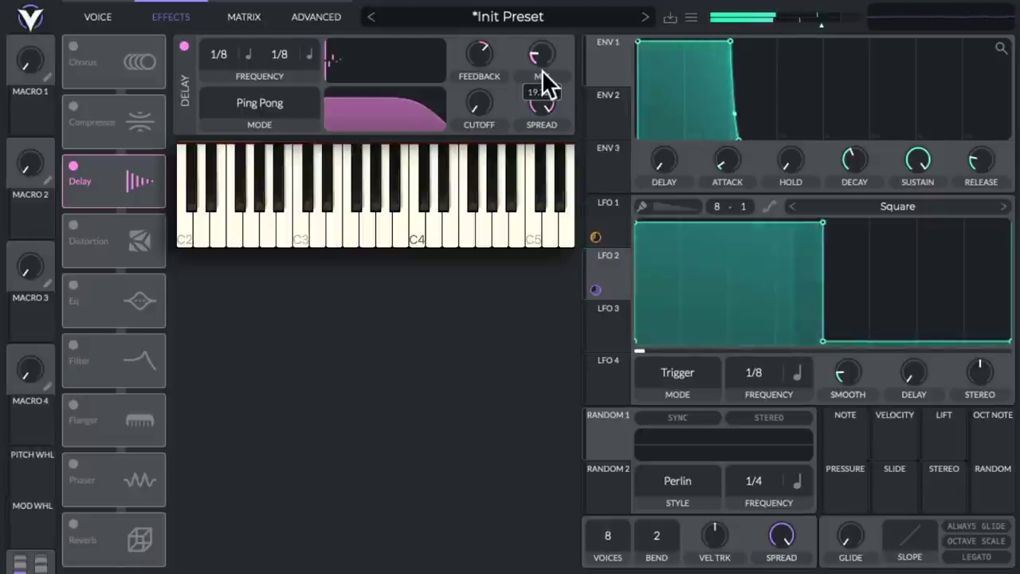
left_click(74, 523)
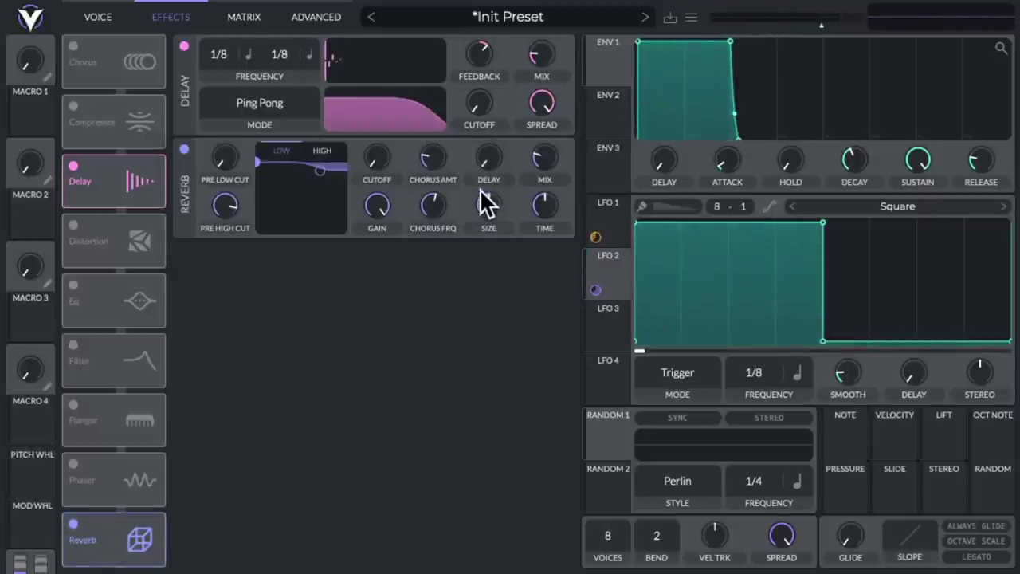
mouse_move(542, 158)
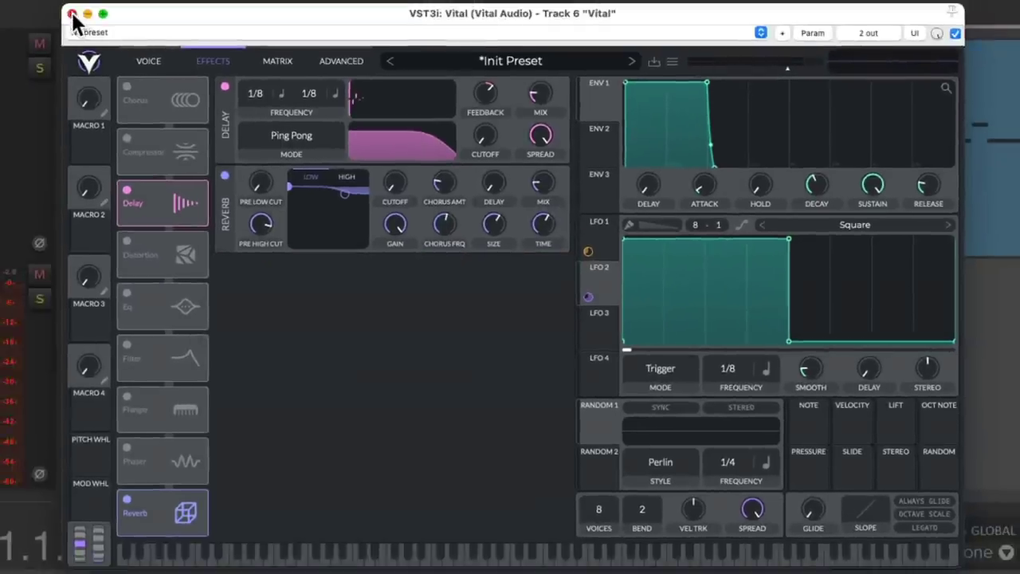
Step: Name the Vital track 'Arp V' and disarm its recording after capturing the pattern
left_click(72, 16)
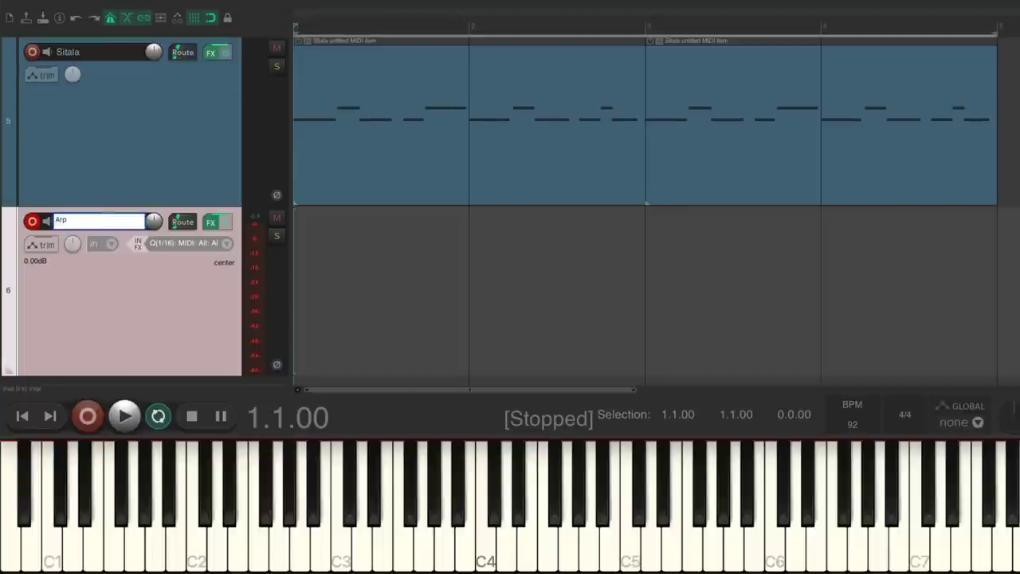
type("V")
key("Return")
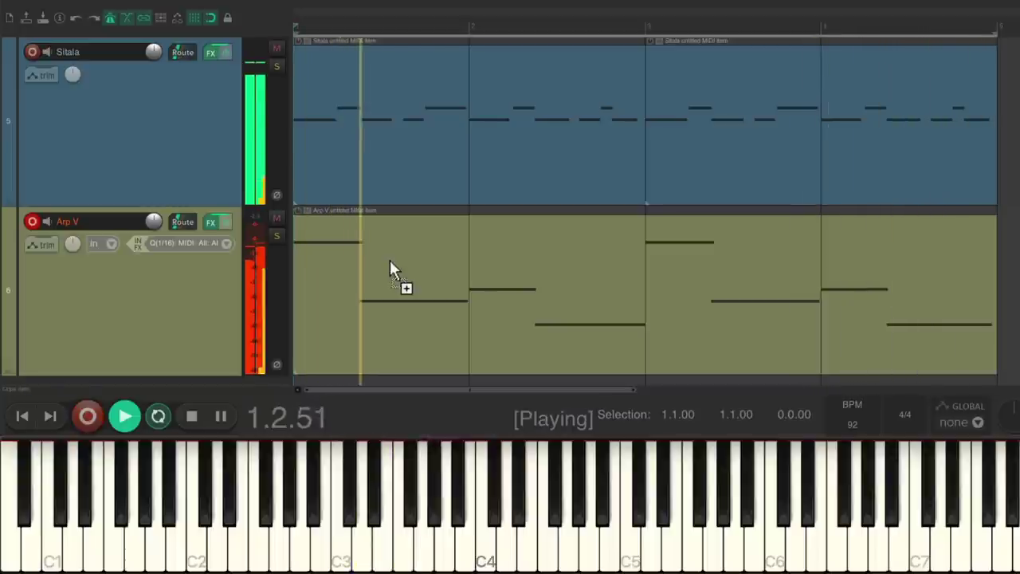
left_click(32, 221)
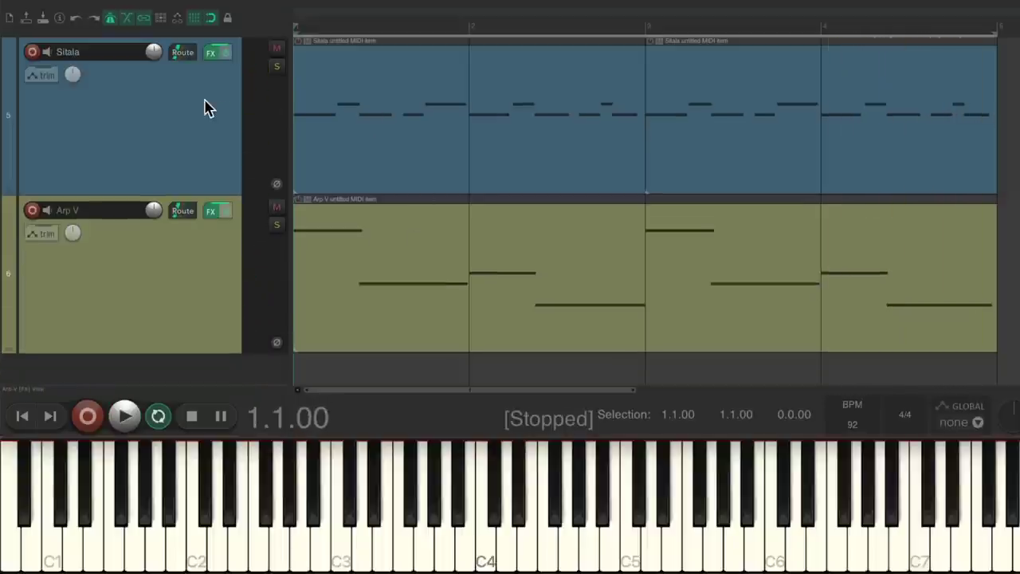
scroll(204, 108, "down", 2)
Step: Insert a new track from the Vital template
right_click(179, 303)
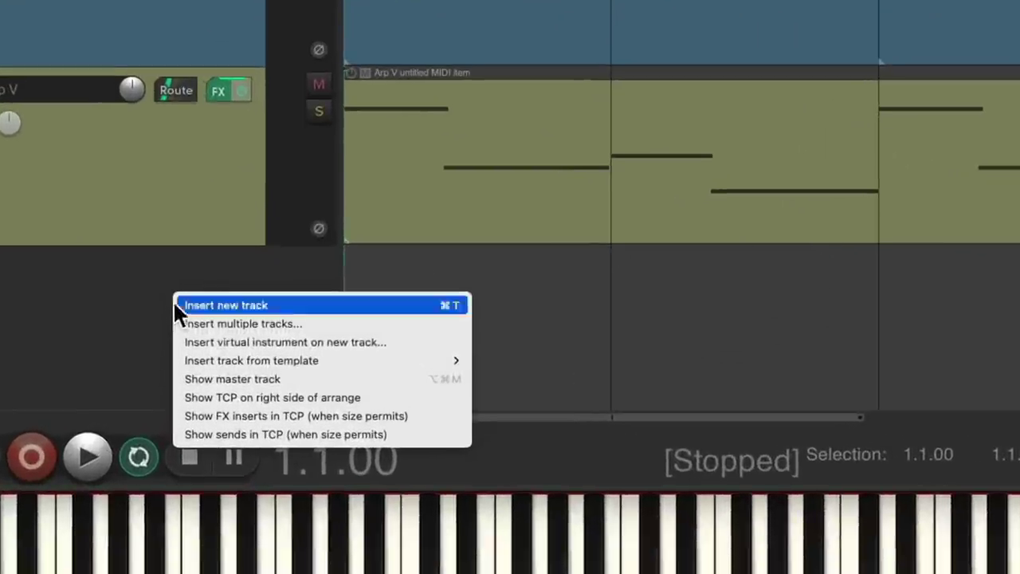
mouse_move(185, 351)
left_click(563, 480)
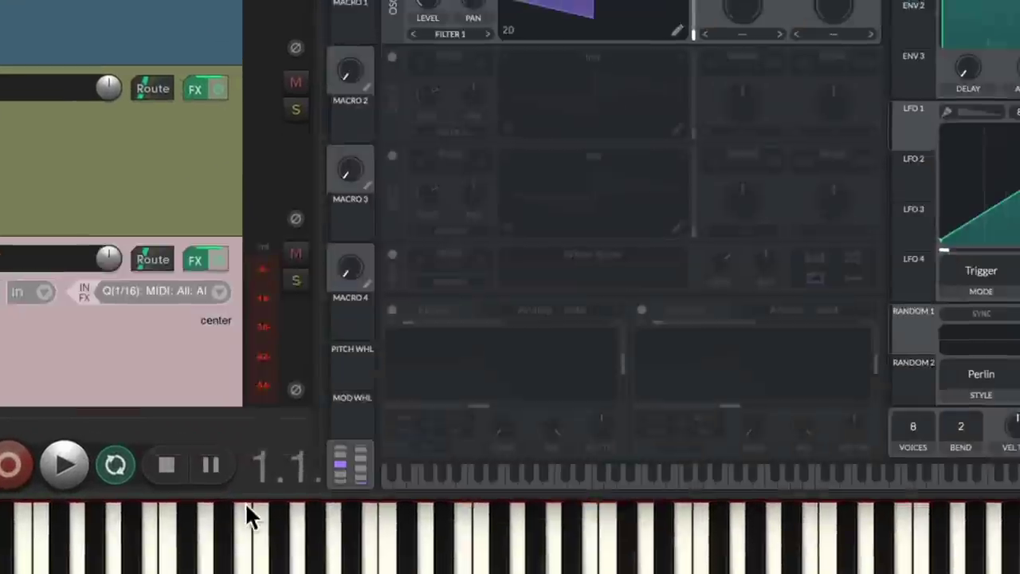
Step: Load the Quad Saw wavetable into oscillator 1 and audition it
left_click(297, 46)
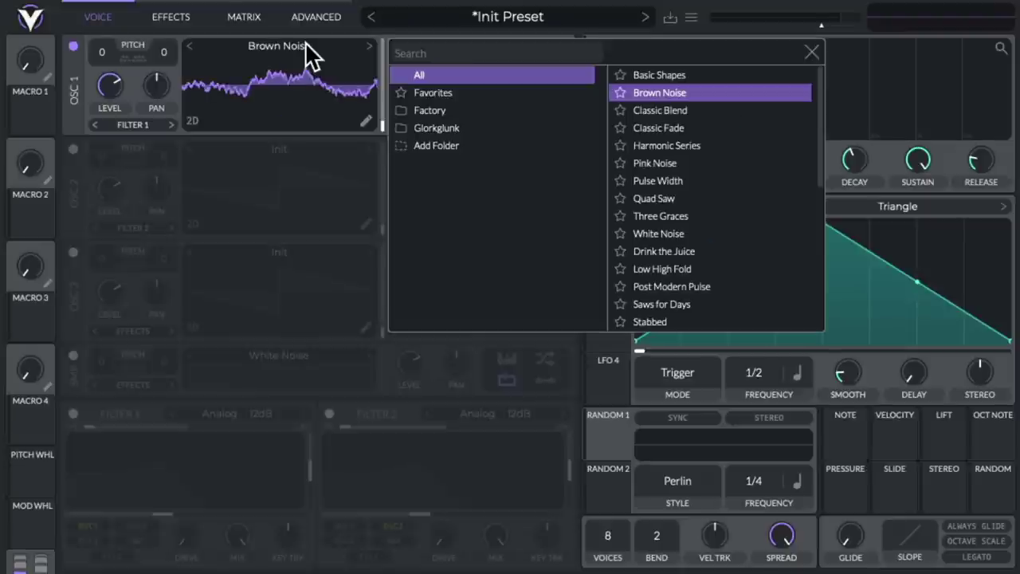
left_click(686, 198)
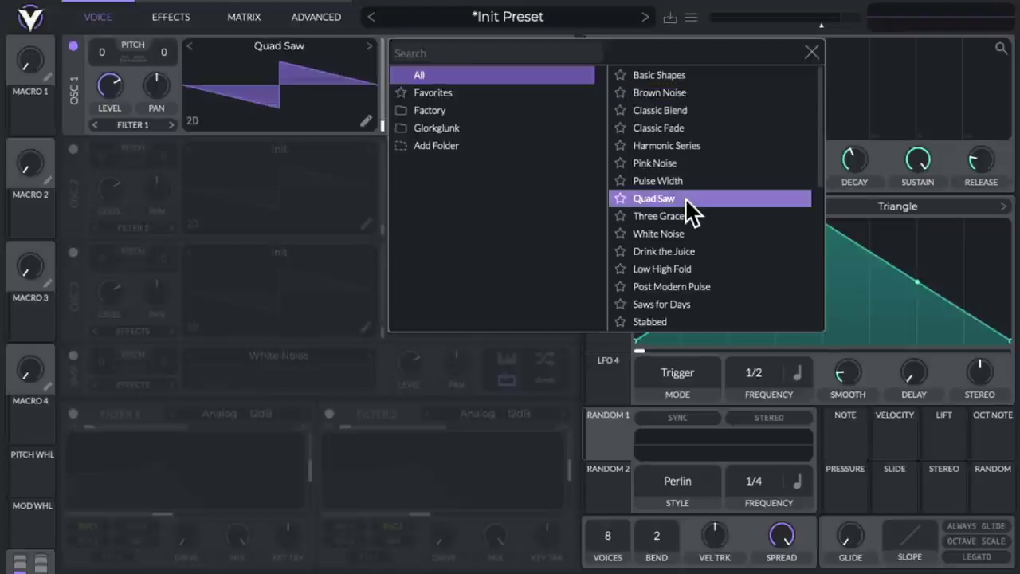
left_click(811, 50)
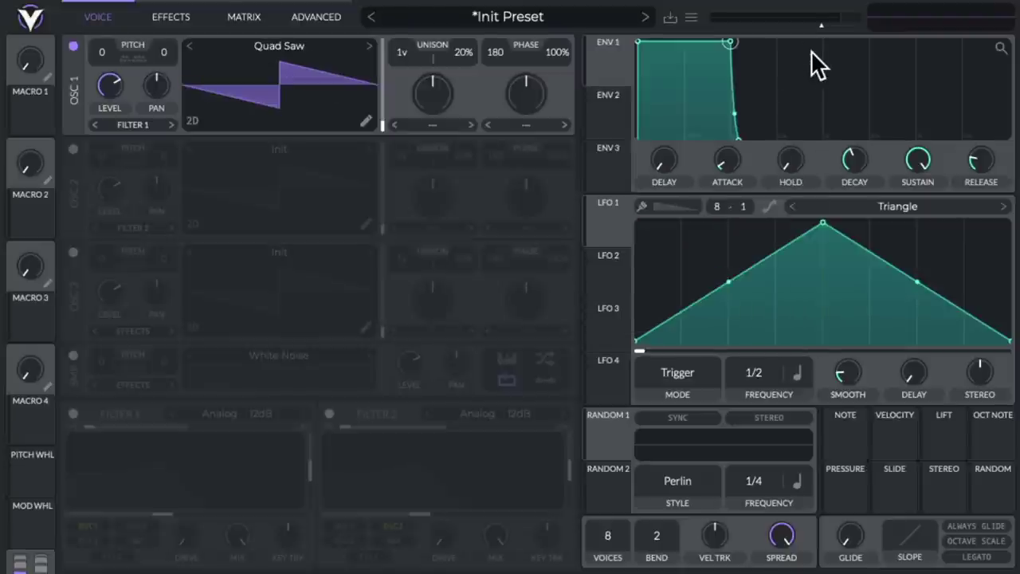
key("h")
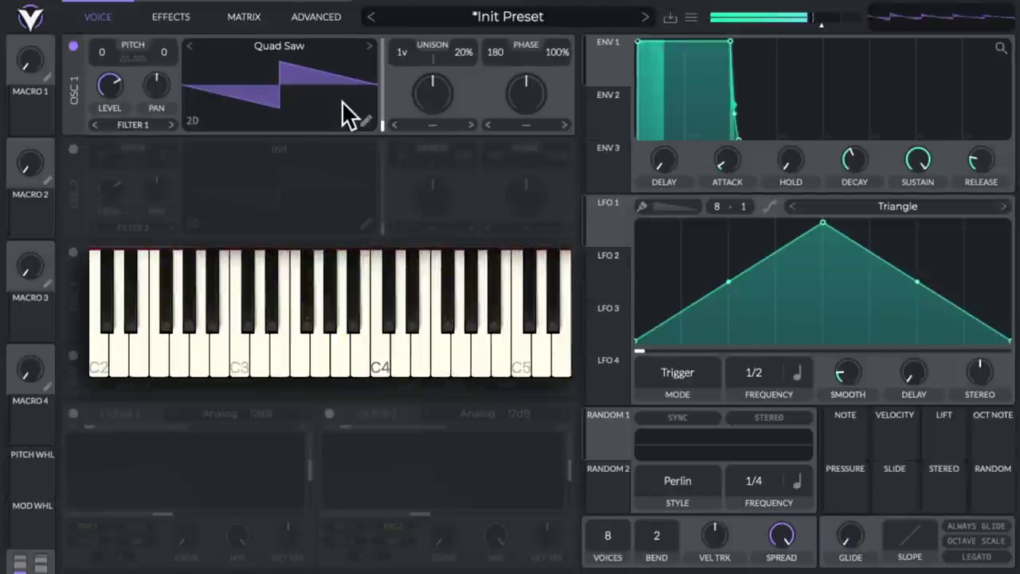
key("d")
key("g")
key("a")
key("a")
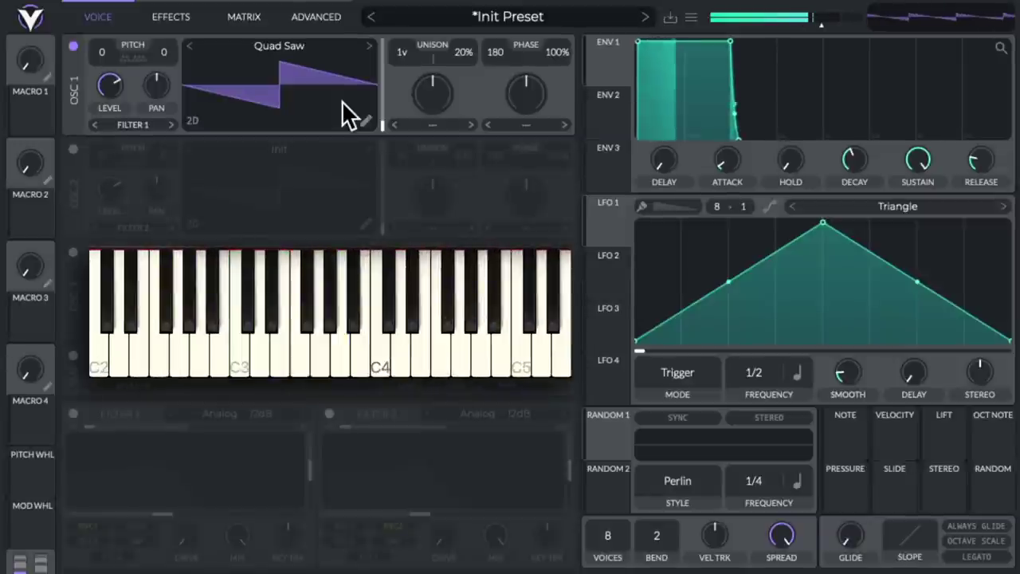
Step: Show the wavetable in 3D and audition it with 3 unison voices at 3% detune
left_click(192, 121)
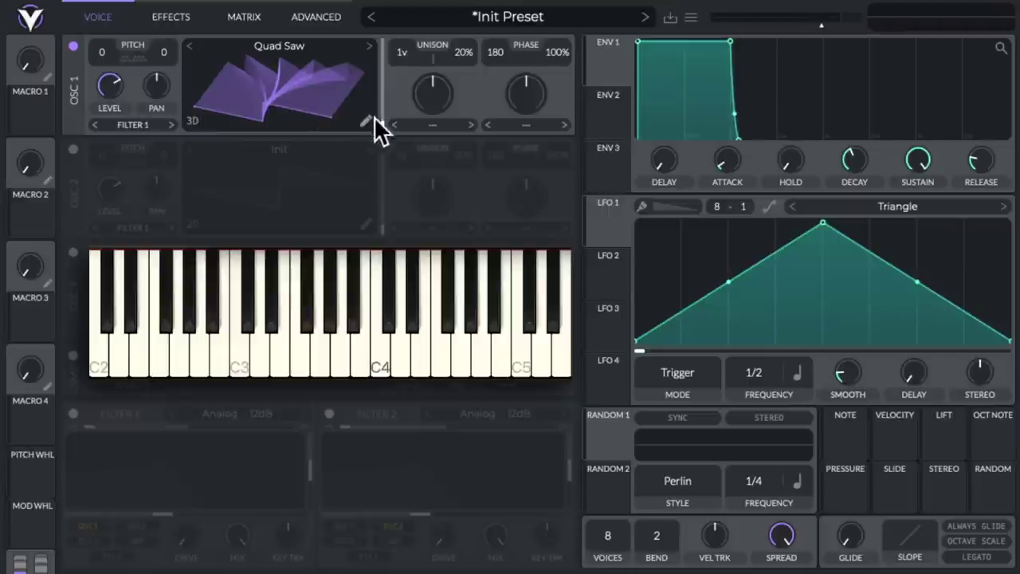
key("h")
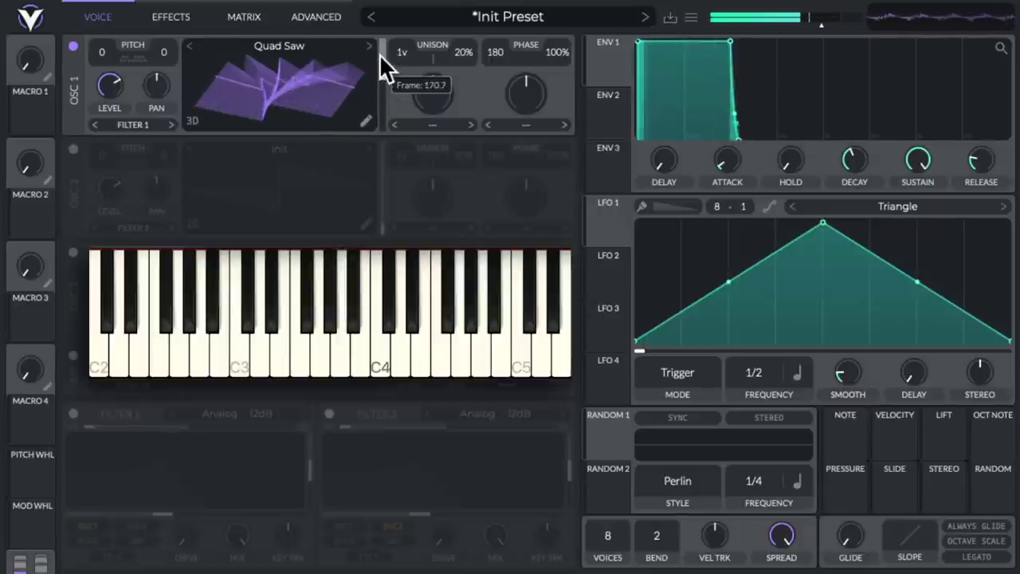
key("h")
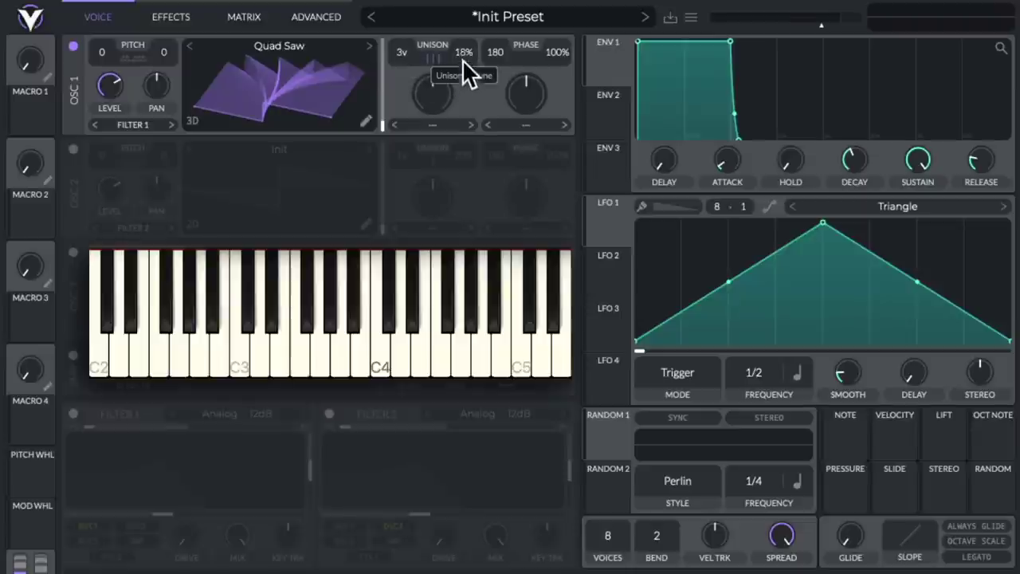
key("k")
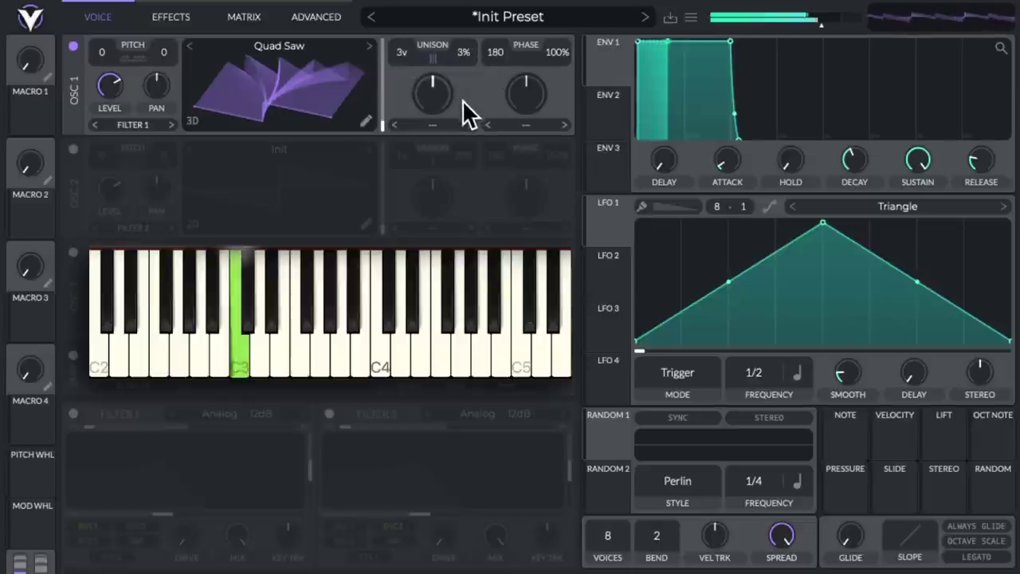
key("g")
key("s")
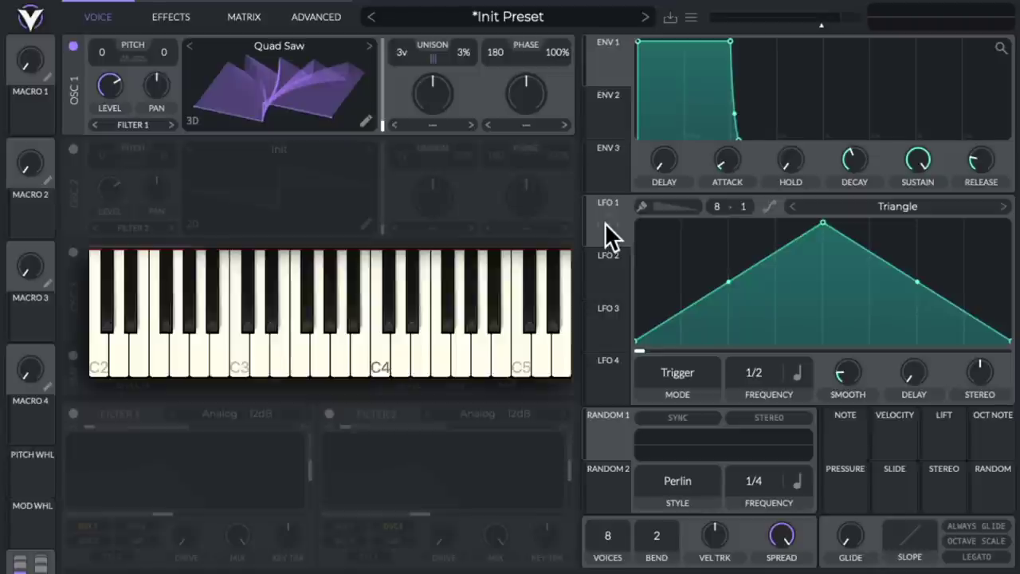
Step: Route LFO 1 to modulate the Quad Saw wavetable and audition the result
left_click_drag(605, 223, 323, 127)
key("g")
key("f")
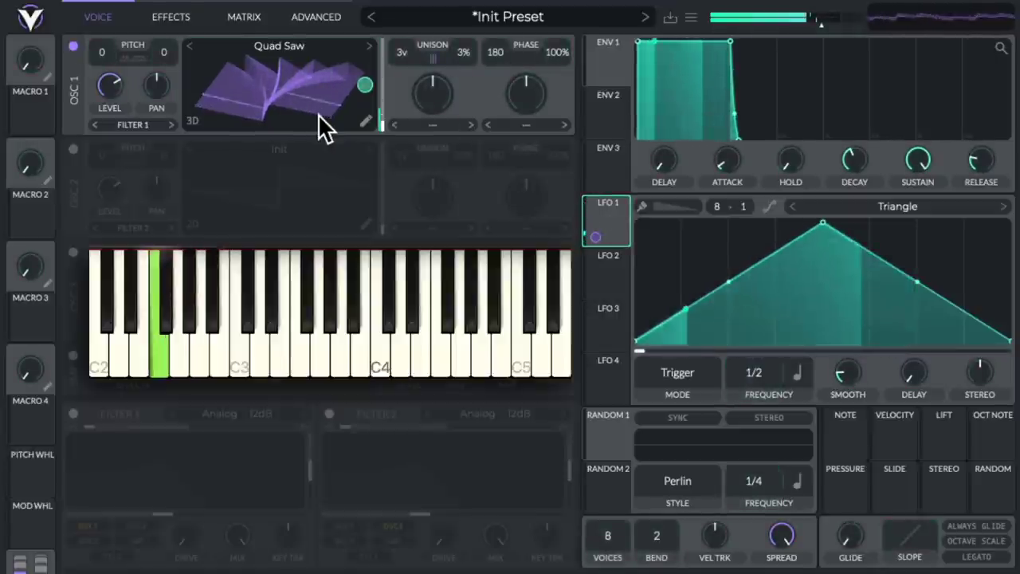
key("g")
key("f")
key("f")
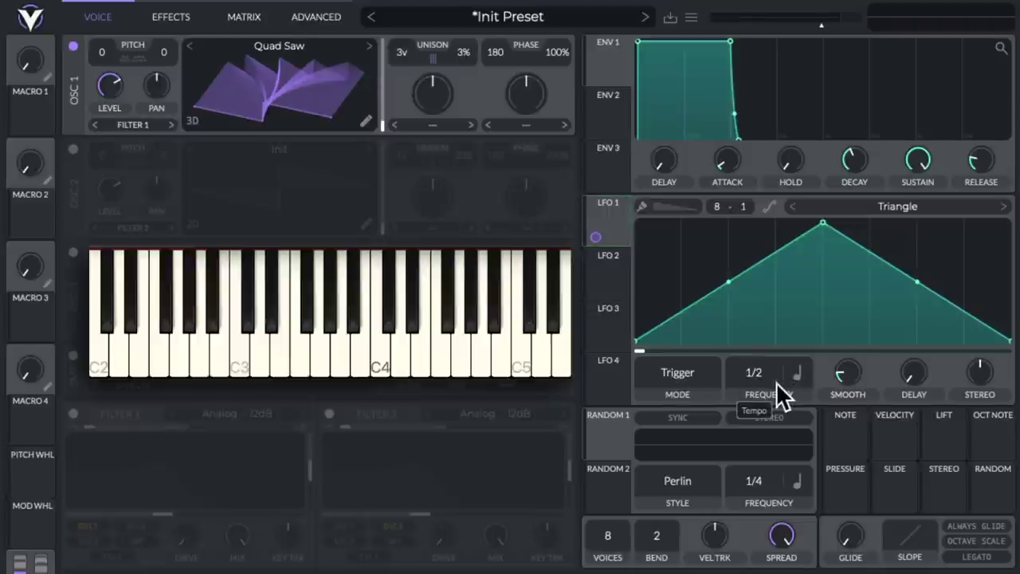
Step: Audition the patch with LFO 1 slowed from 1/2 to 1/1
key("h")
key("d")
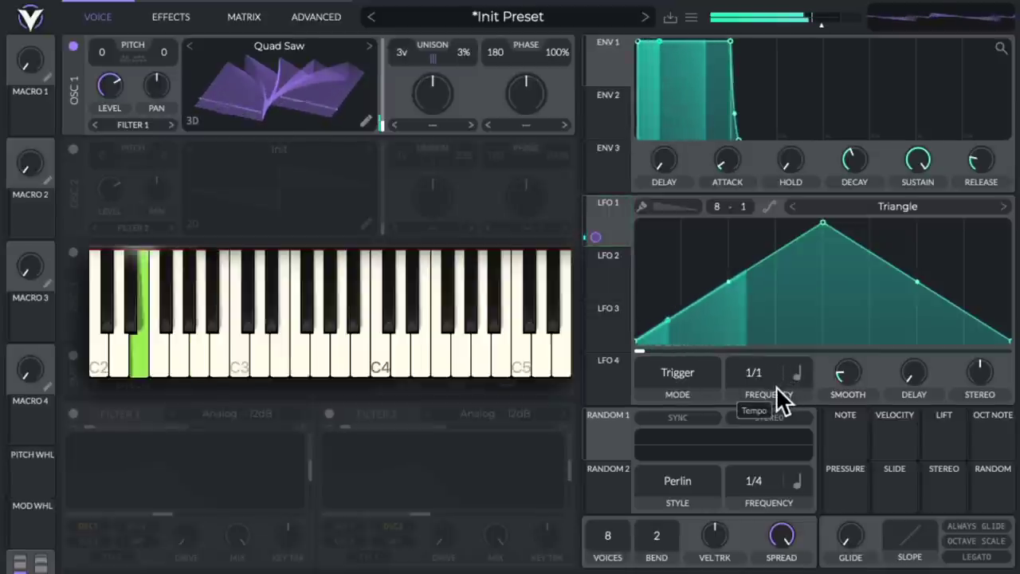
key("g")
key("h")
key("d")
key("g")
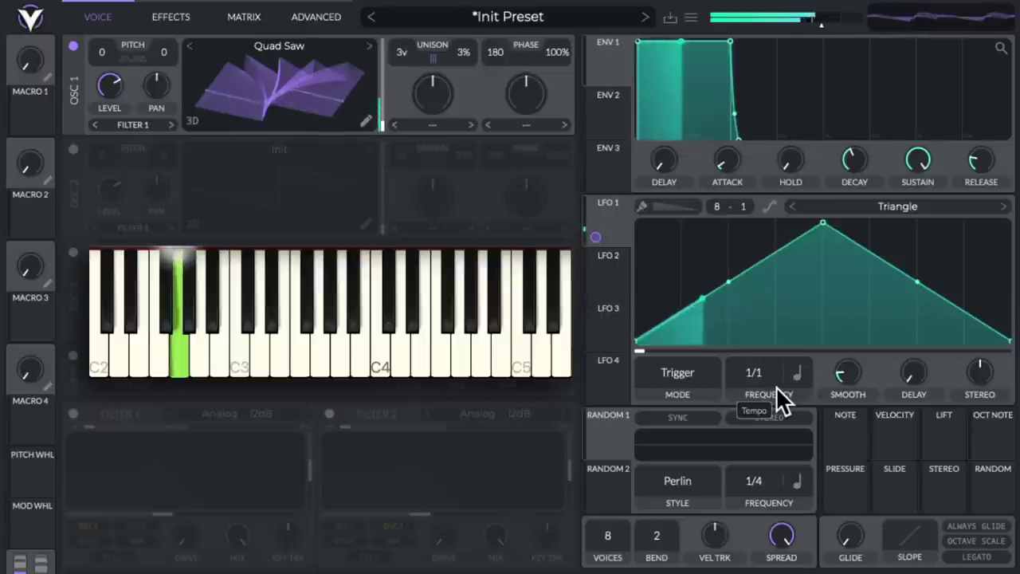
key("d")
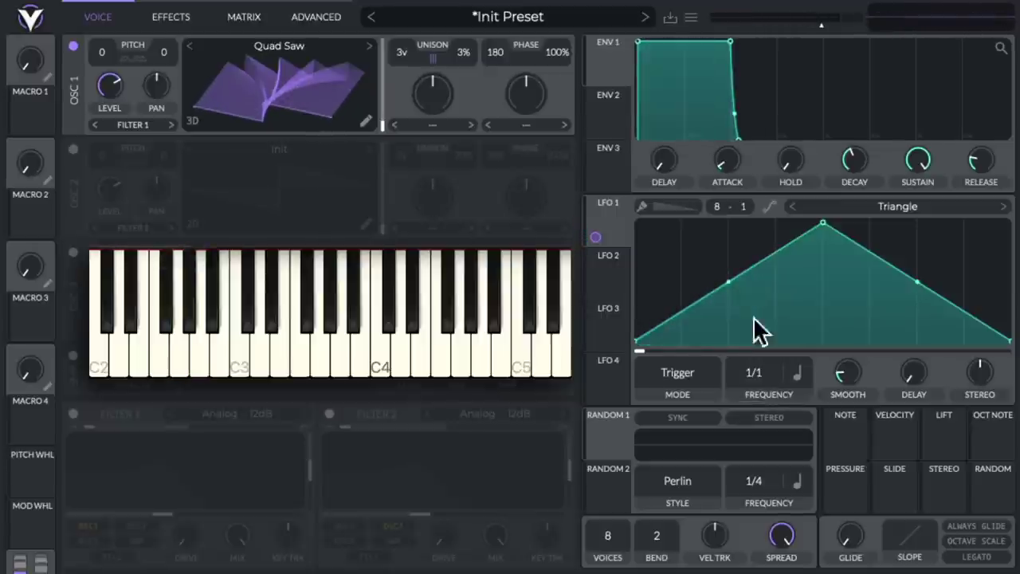
Step: Switch on oscillator 2 and transpose it down 12 semitones
left_click(74, 150)
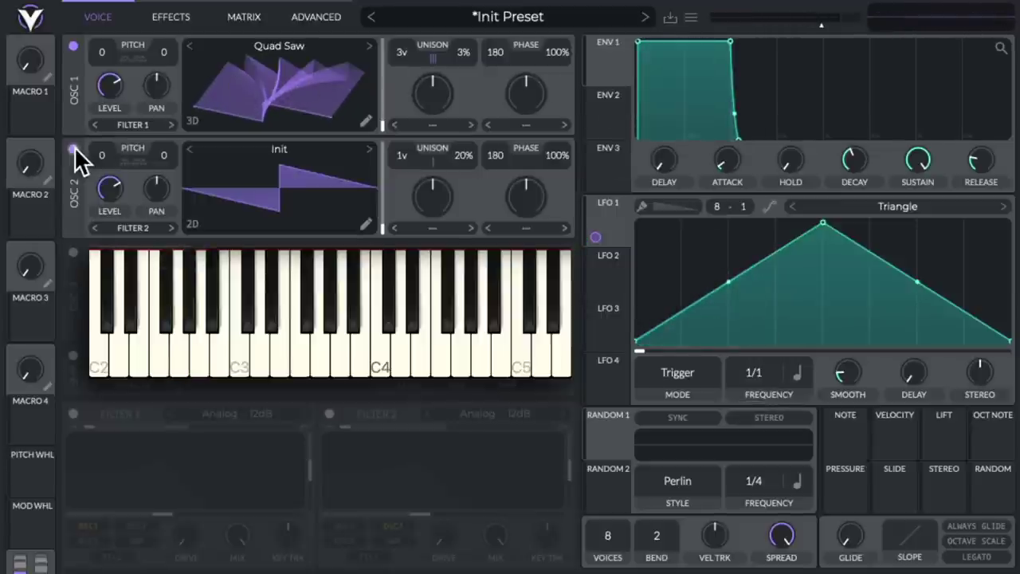
left_click_drag(106, 153, 107, 191)
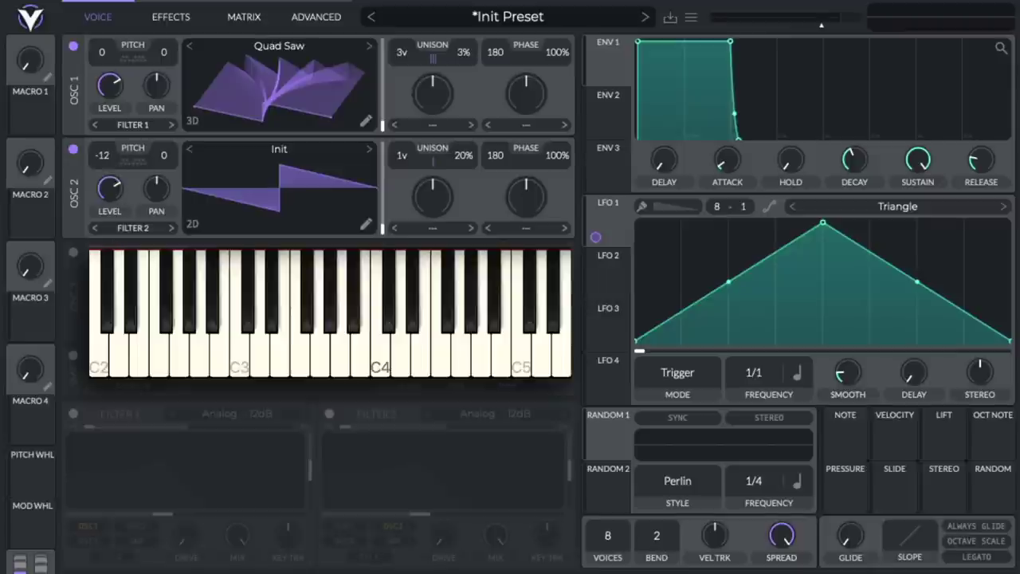
key("h")
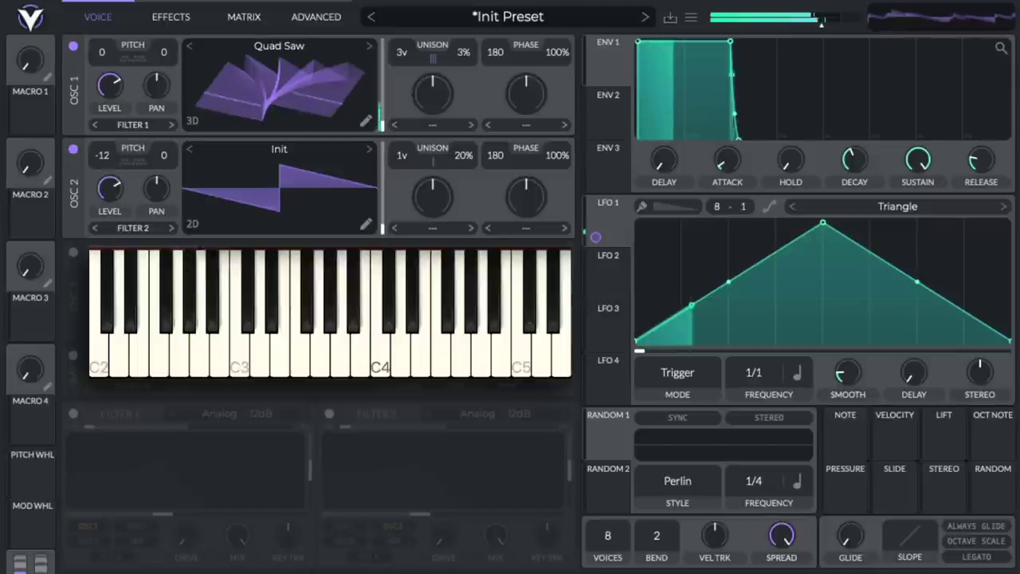
key("apostrophe")
key("g")
Step: Play bass phrases to judge the layered two-oscillator sound
key("h")
key("k")
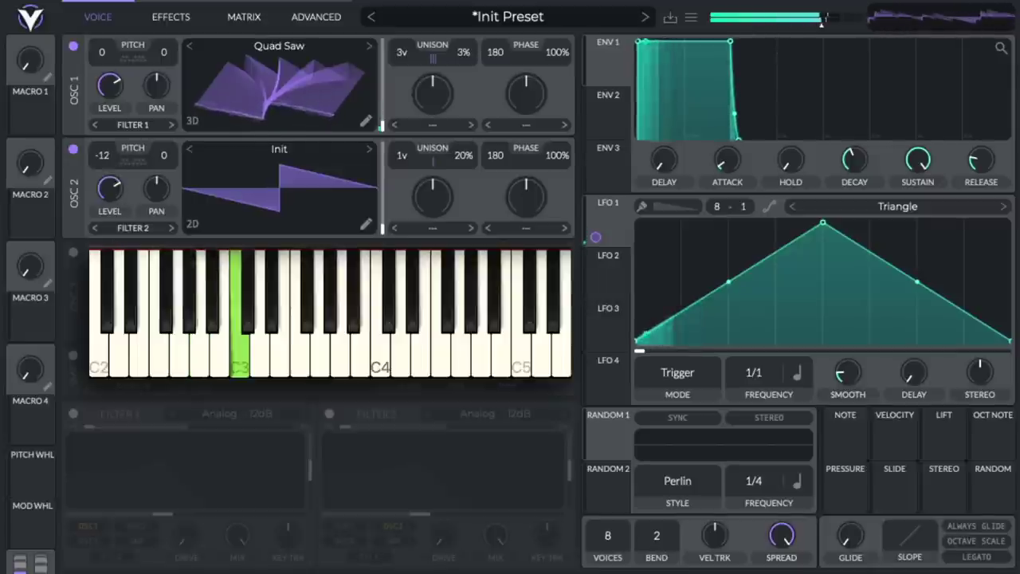
key("d")
key("g")
key("h")
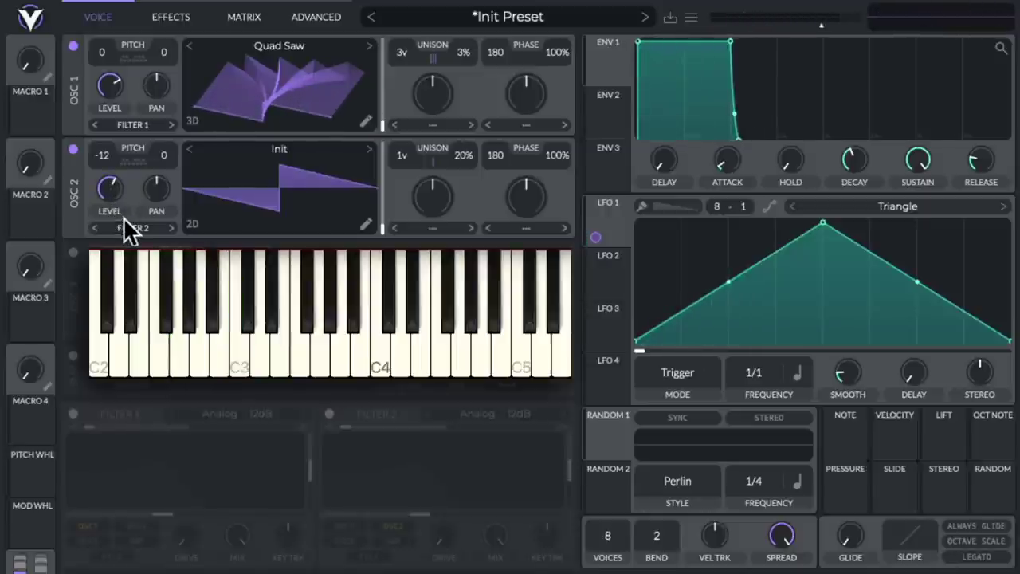
key("h")
key("k")
key("d")
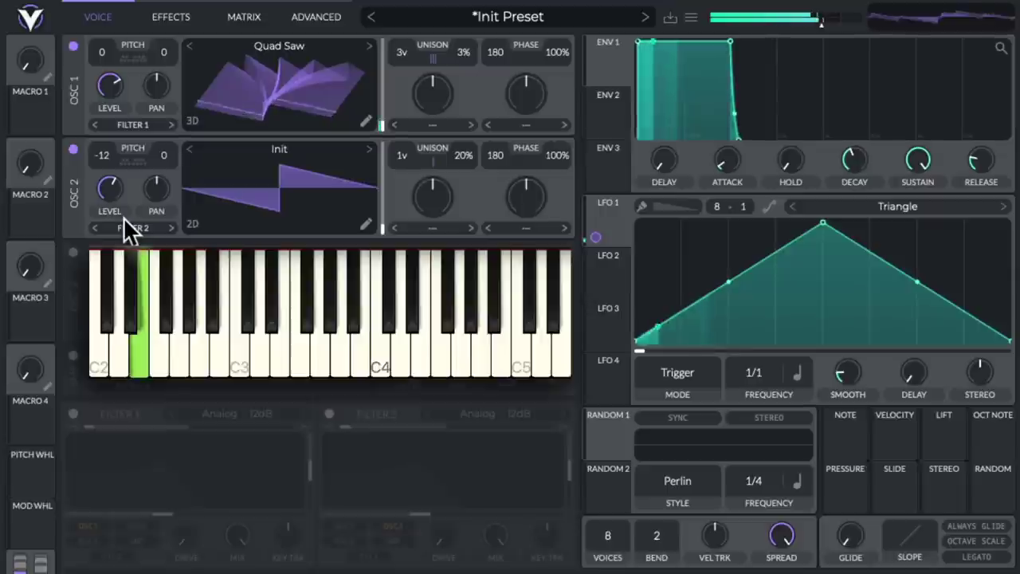
key("g")
key("h")
key("s")
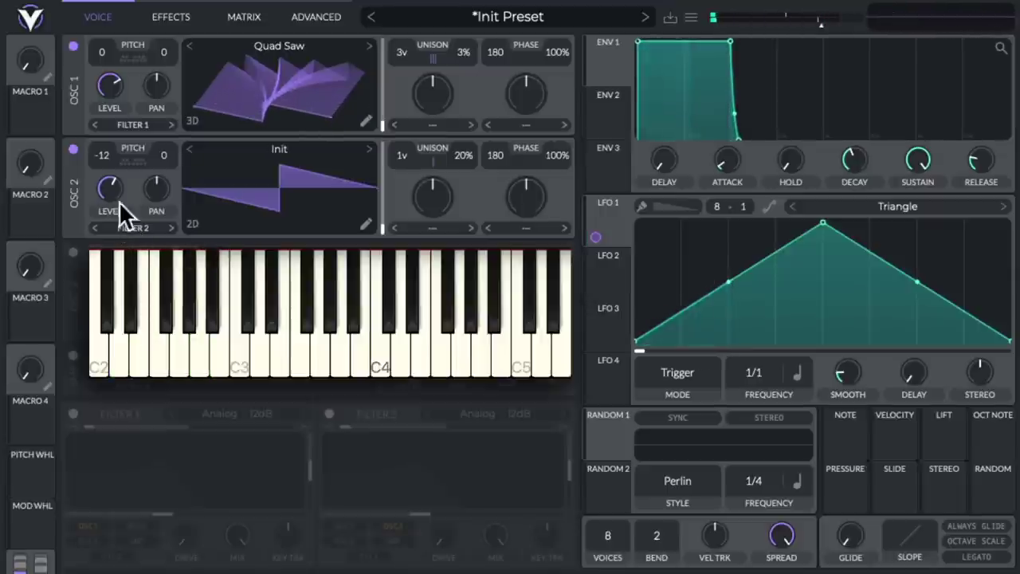
Step: Compare the sound by toggling oscillator 2, then oscillator 1, off and back on
left_click(78, 150)
key("j")
key("h")
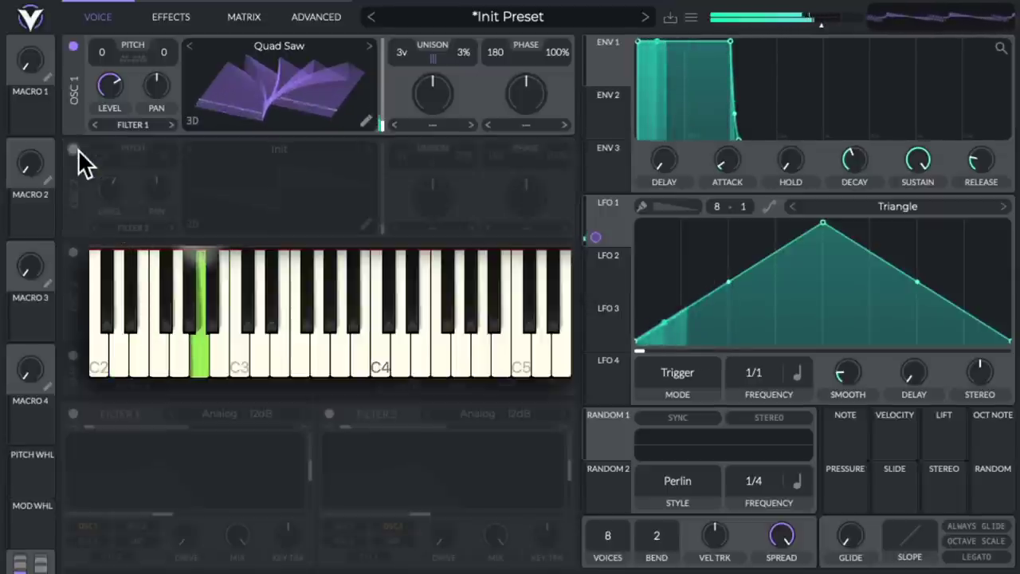
left_click(79, 149)
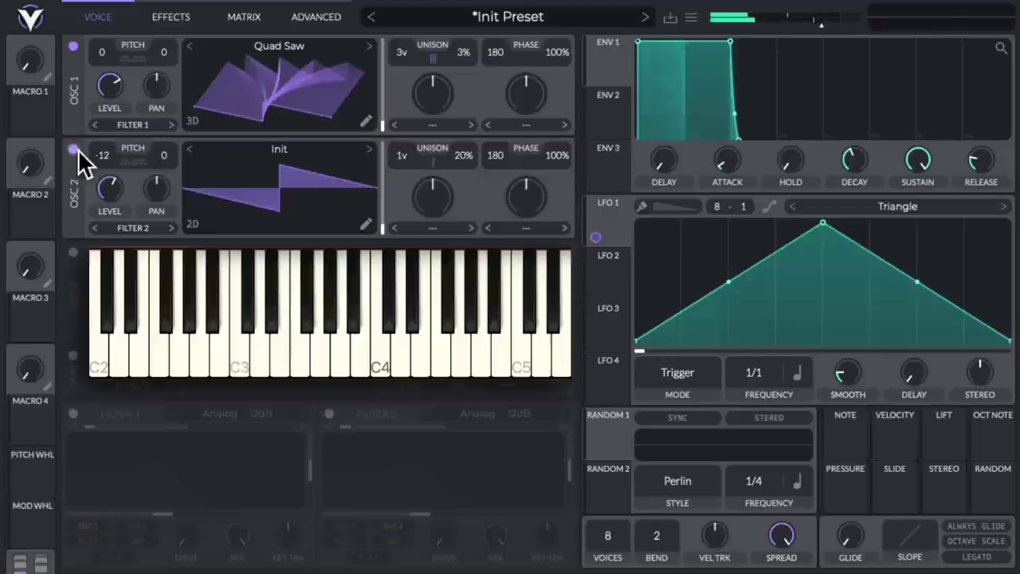
left_click(72, 47)
key("j")
key("h")
key("j")
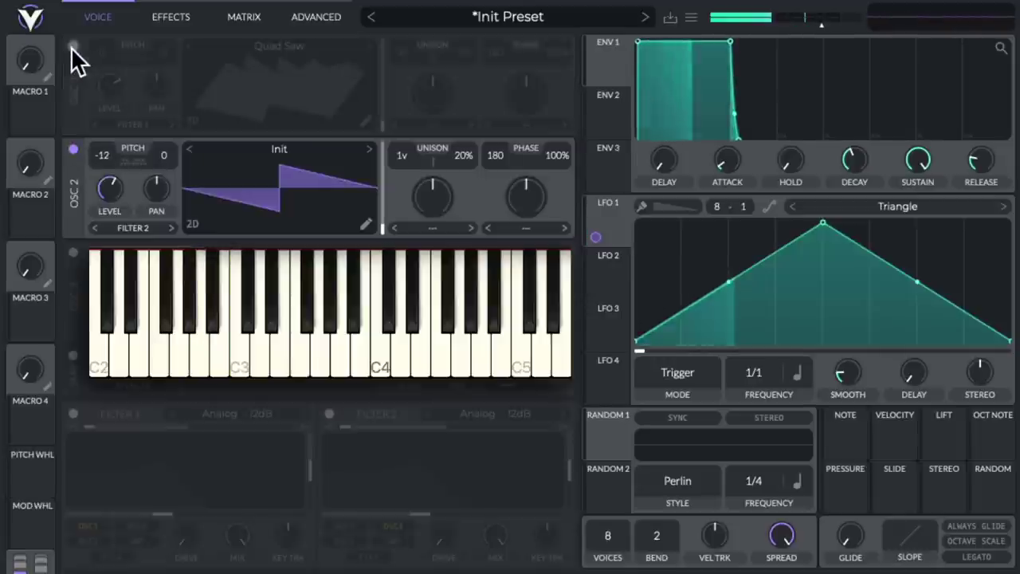
left_click(73, 48)
key("h")
key("j")
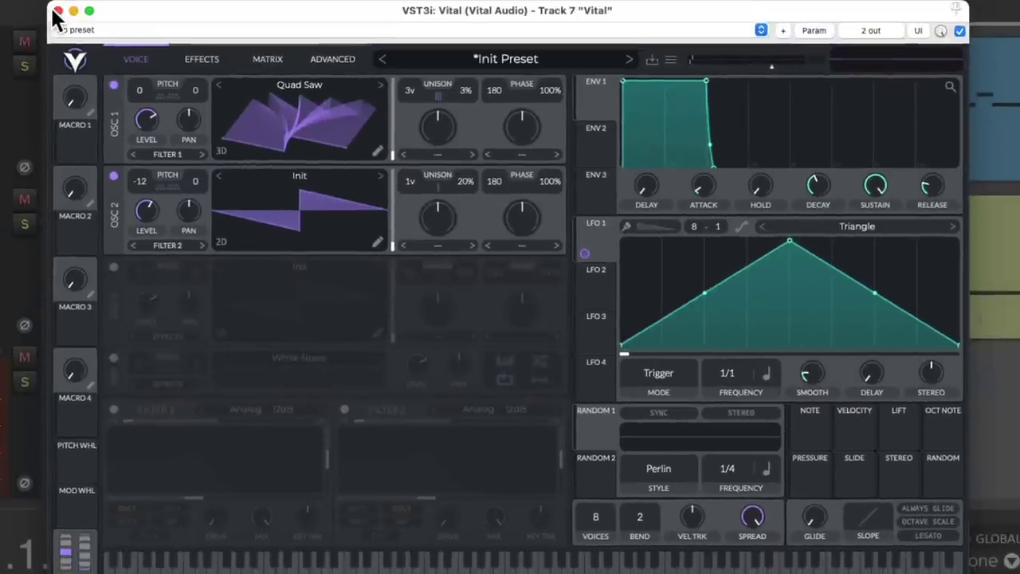
Step: Name the new Vital track 'Bass V' and mute Arp V
left_click(23, 14)
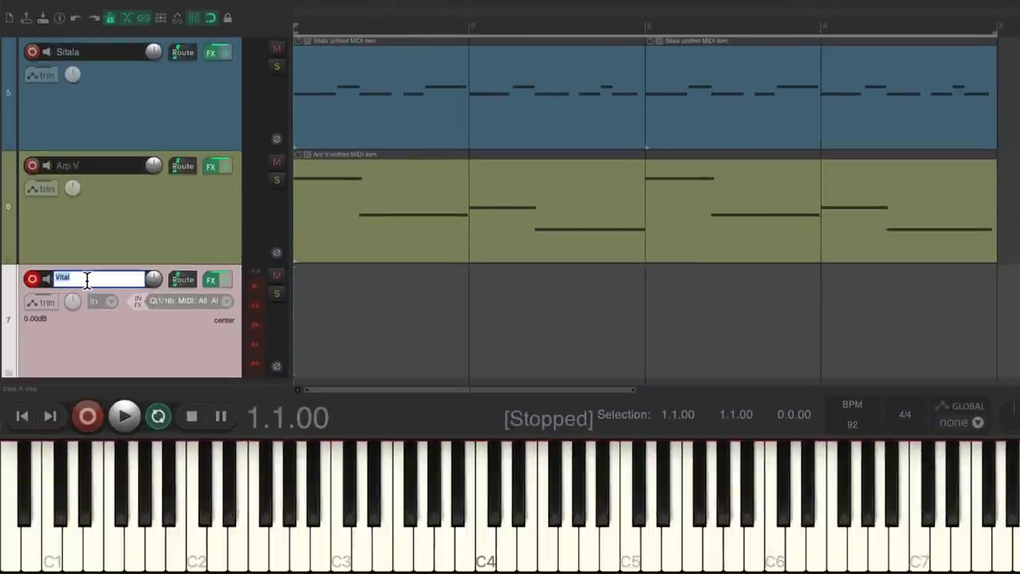
key("Return")
left_click(276, 163)
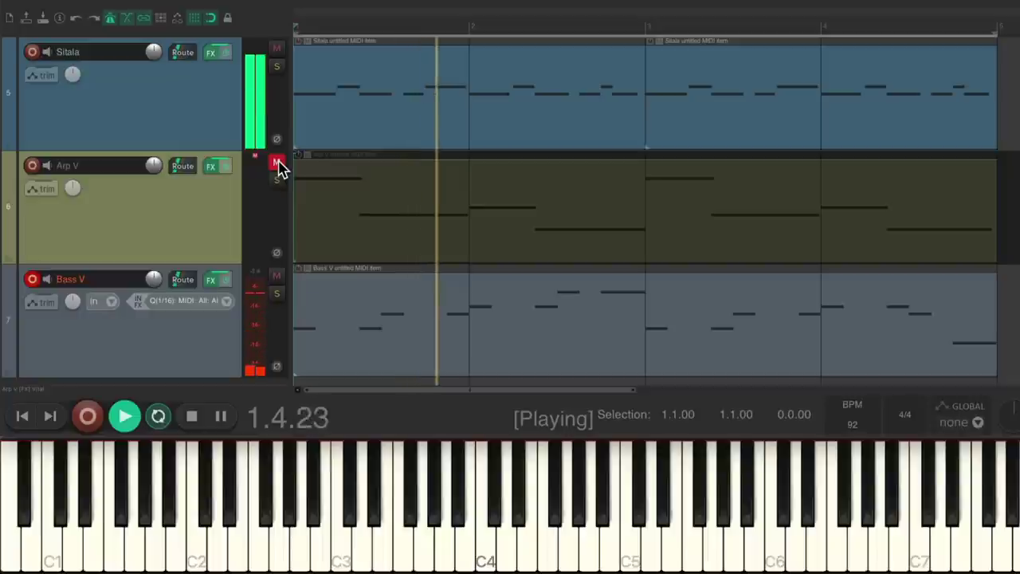
Step: Disarm Bass V's recording and unmute Arp V
left_click(32, 279)
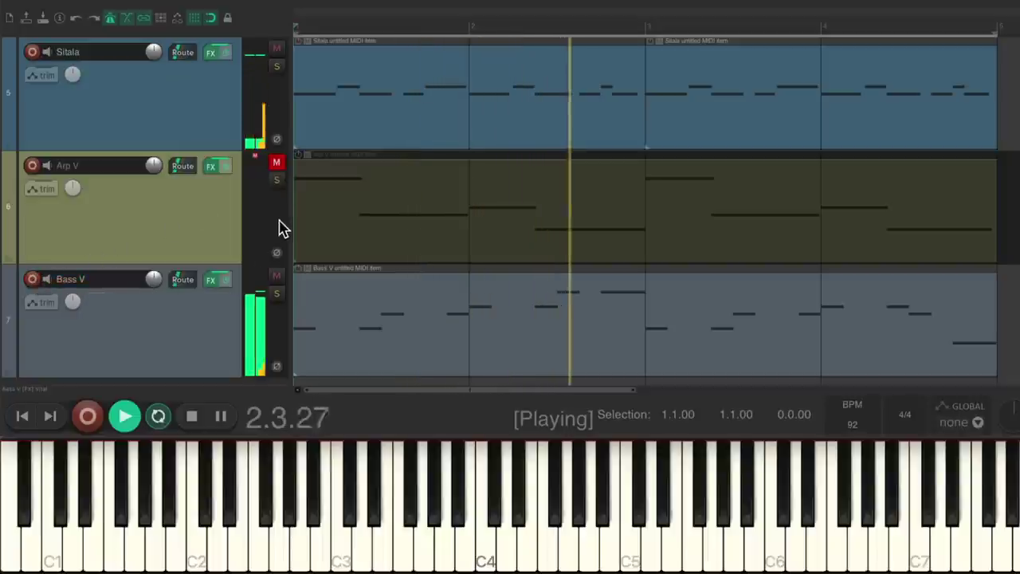
left_click(277, 164)
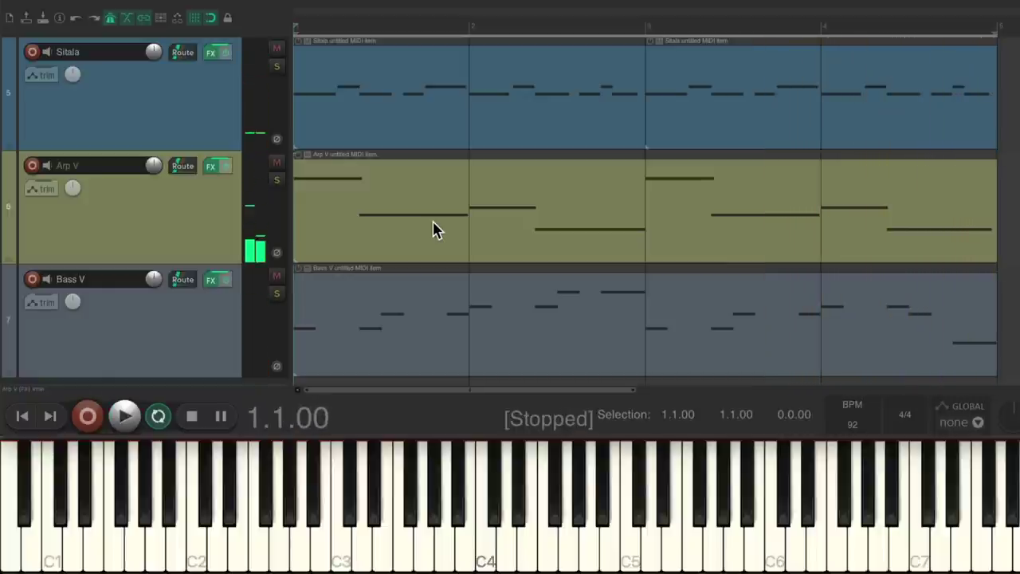
scroll(221, 104, "down", 2)
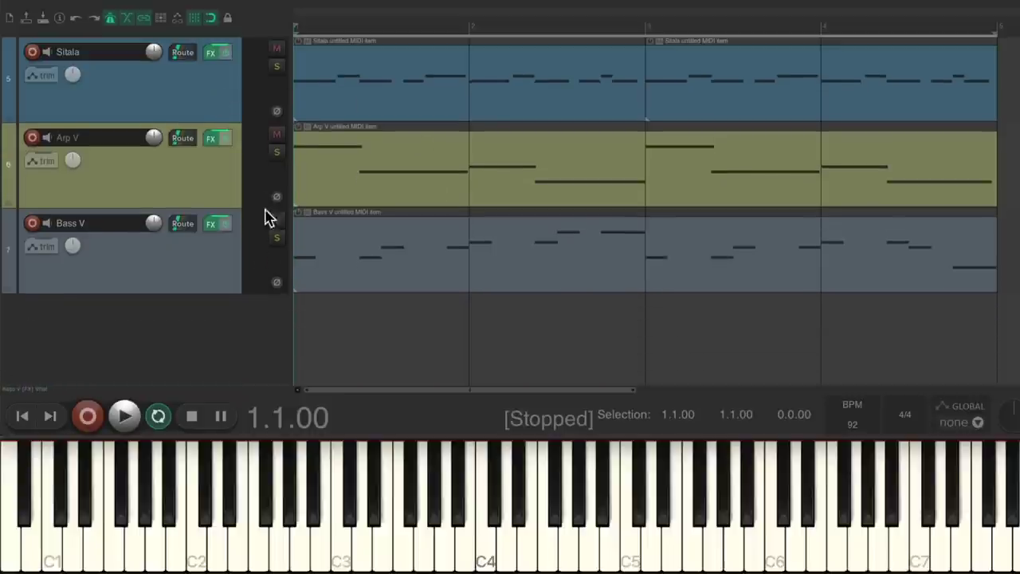
Step: Insert another track from the Vital template
right_click(216, 320)
mouse_move(164, 360)
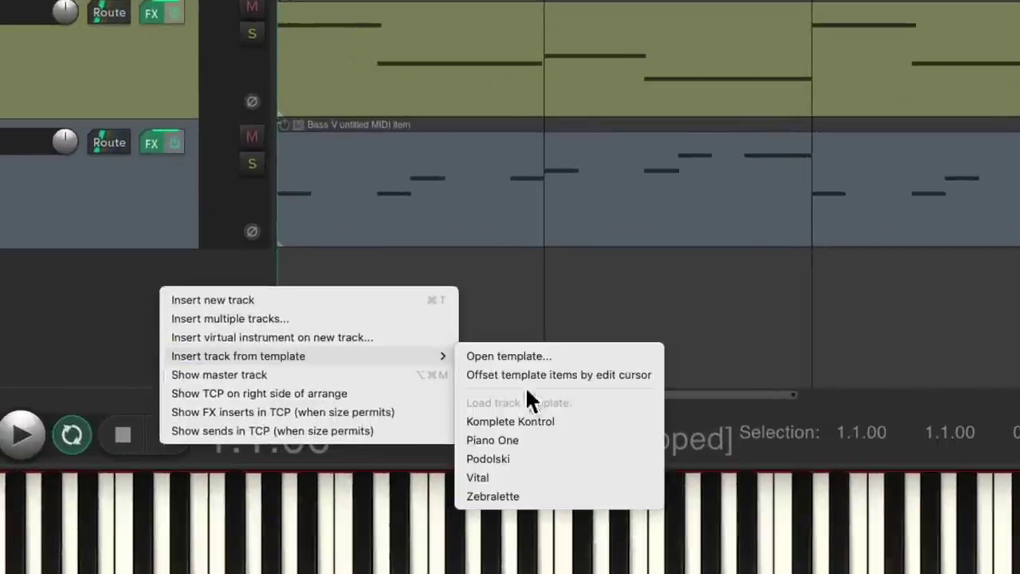
left_click(547, 480)
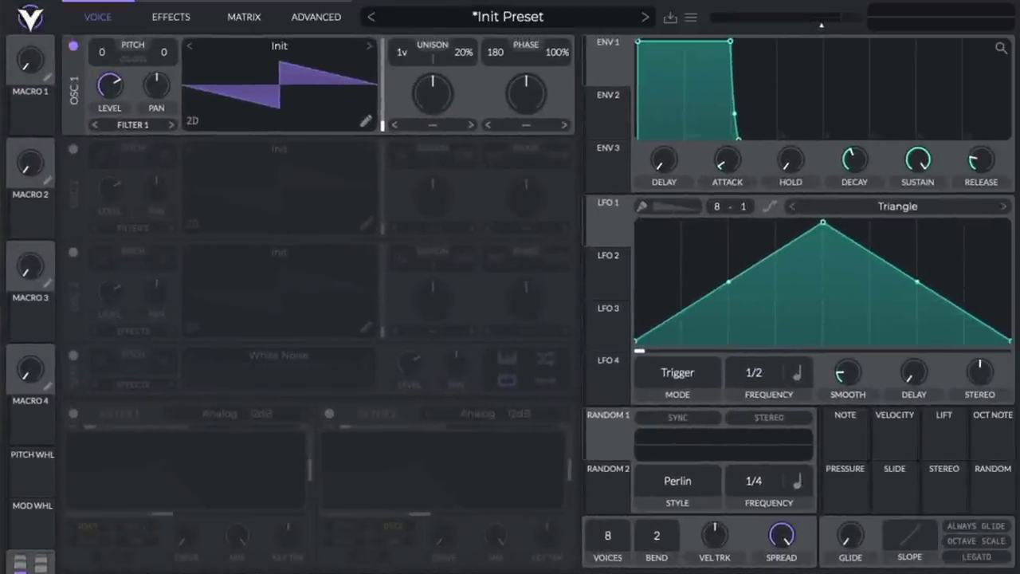
Step: Load the Pulse Width wavetable into oscillator 1 and audition it
left_click(317, 42)
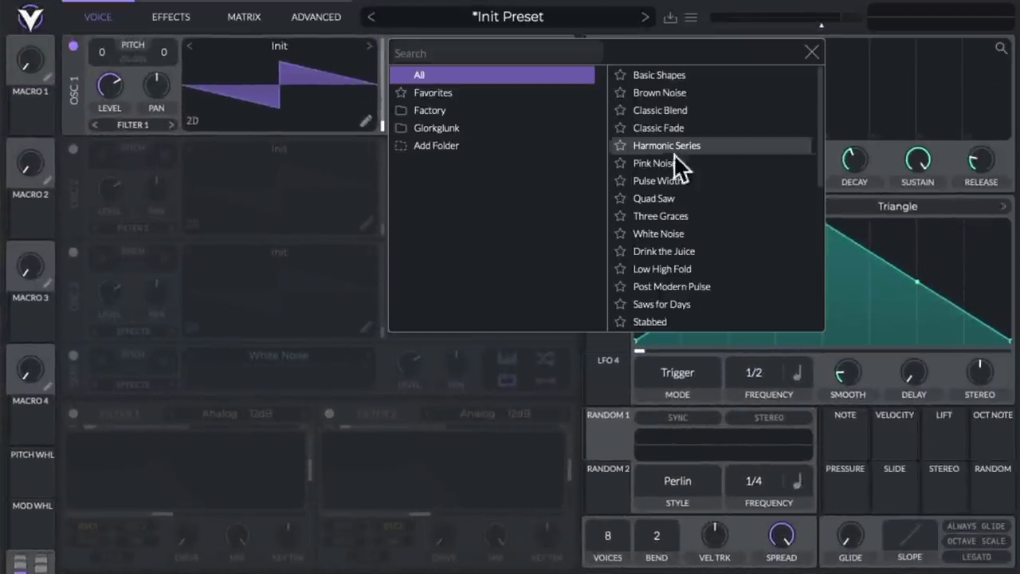
left_click(697, 181)
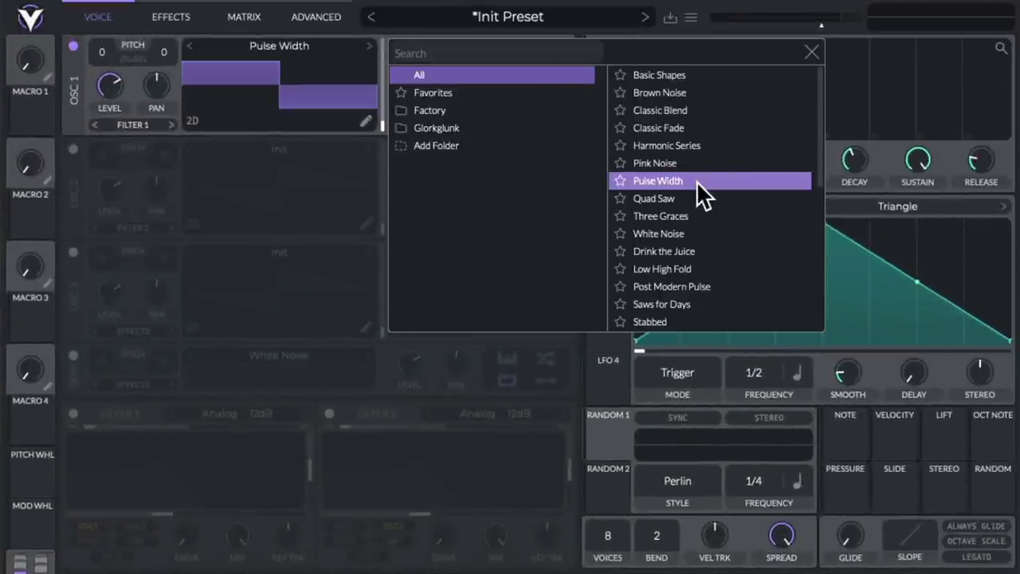
left_click(810, 51)
key("h")
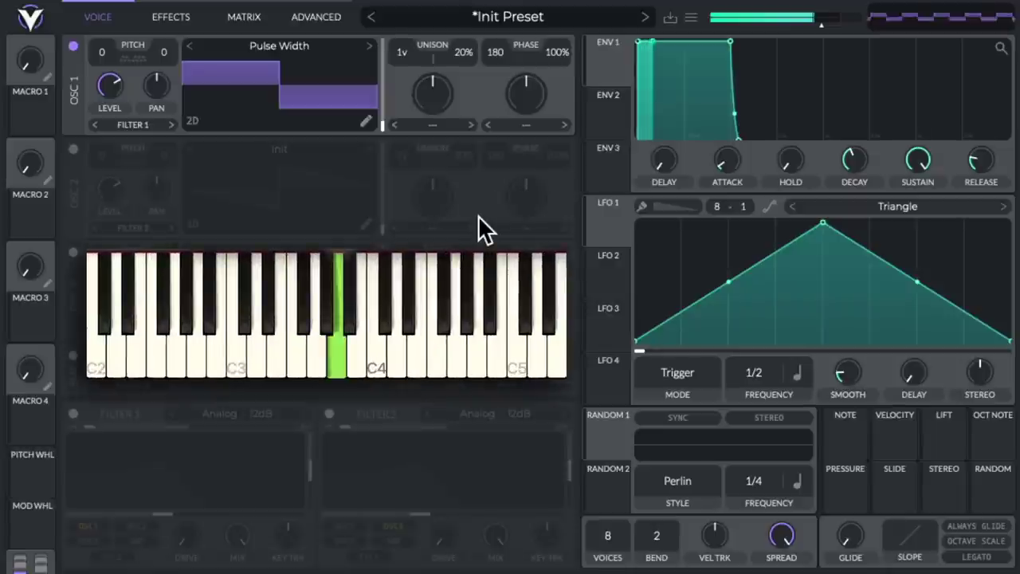
key("d")
key("g")
key("h")
key("g")
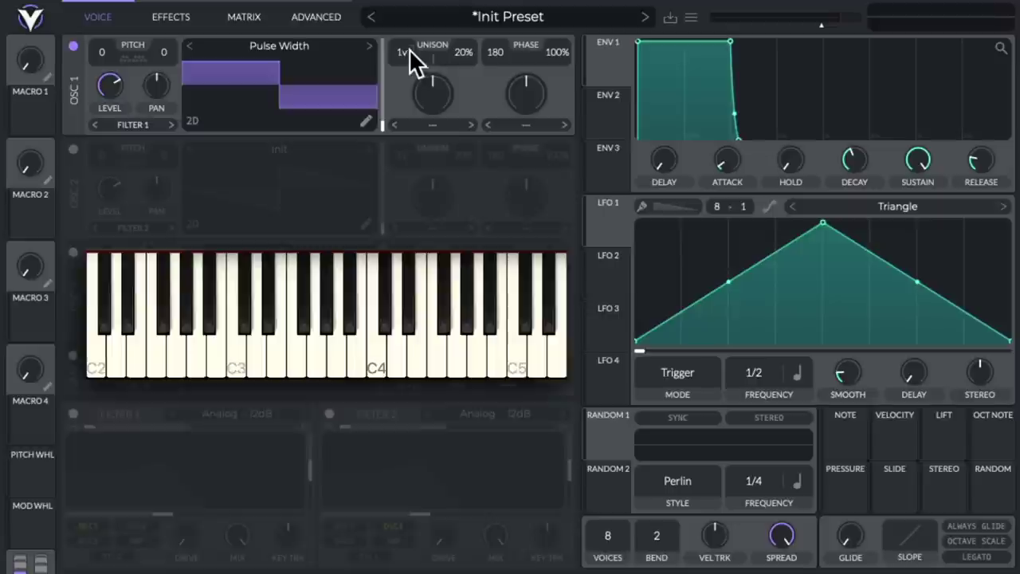
Step: Raise oscillator 1 unison to 5 voices at 5% detune and audition it
left_click_drag(409, 48, 420, 28)
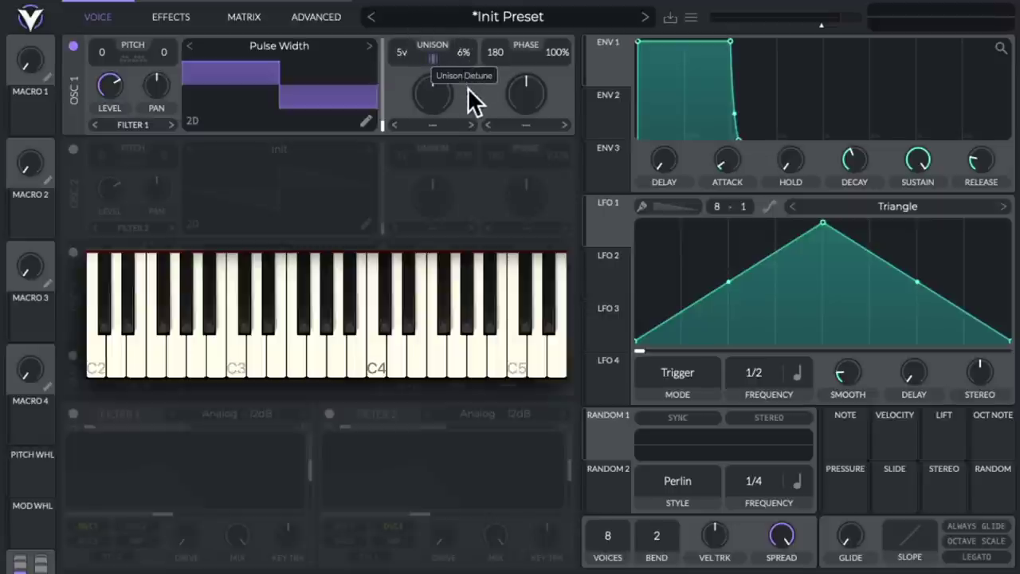
key("g")
key("d")
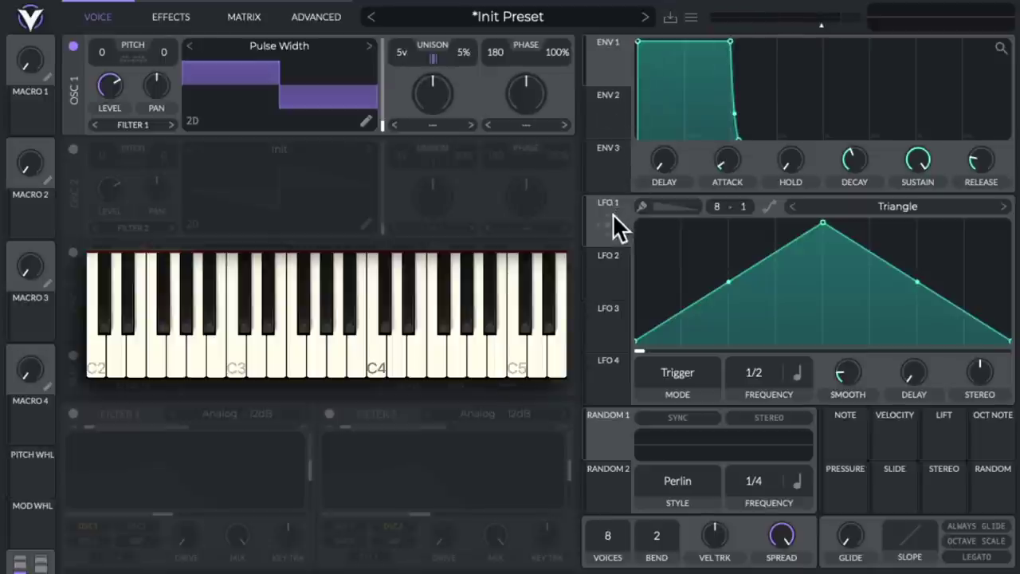
Step: Route LFO 1 to the oscillator 1 wavetable with a Saw Up shape at 1/4
left_click_drag(618, 231, 307, 91)
left_click(882, 206)
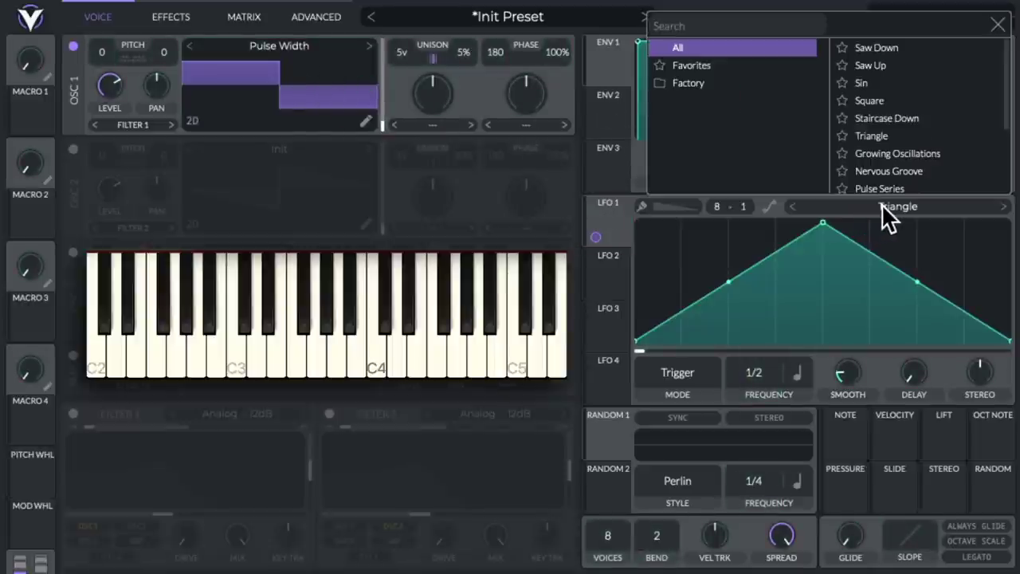
left_click(884, 64)
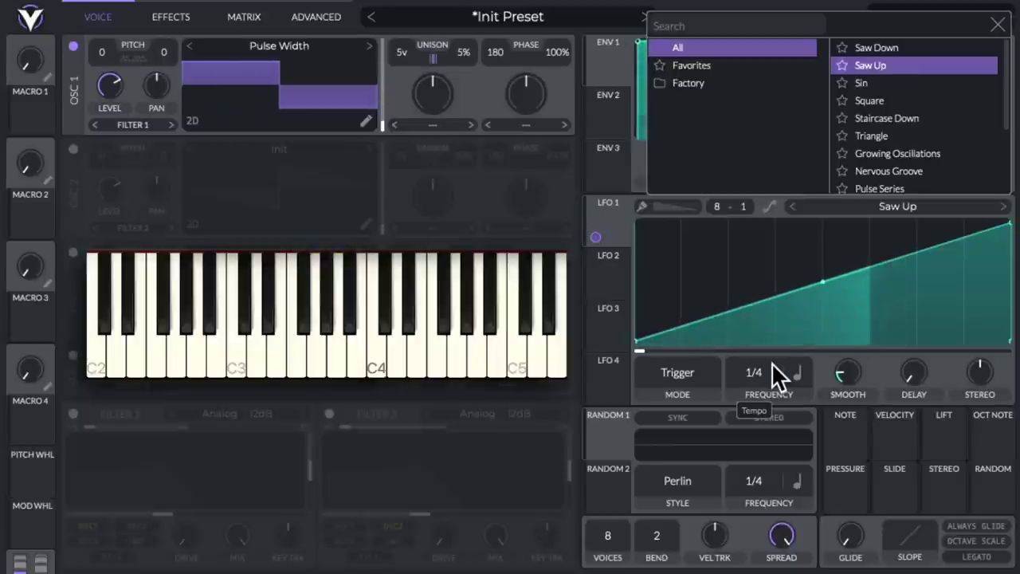
left_click(999, 24)
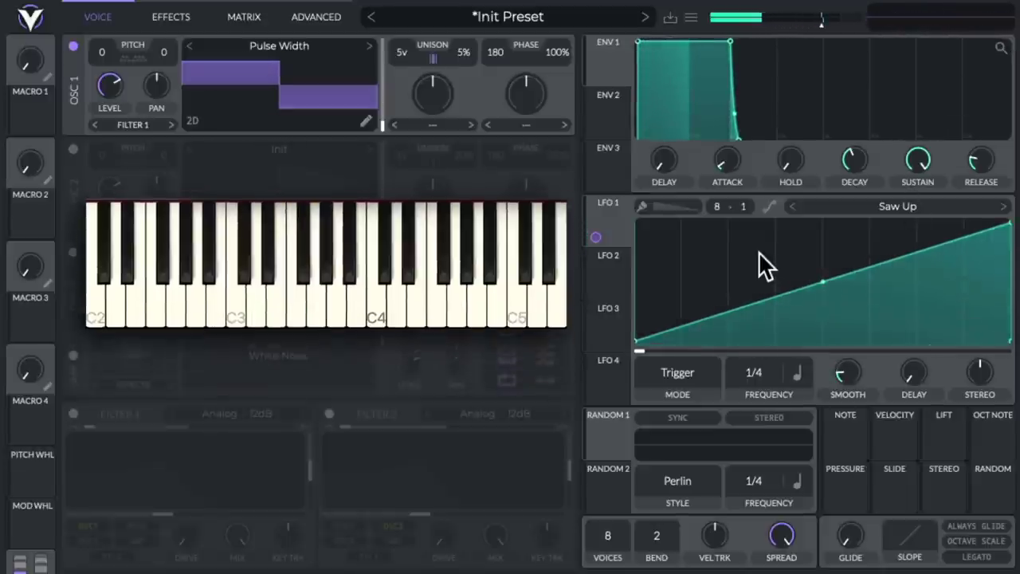
Step: Enable Filter 1 as Digital 12dB, raise cutoff to about 54, and modulate it with LFO 1
left_click(74, 414)
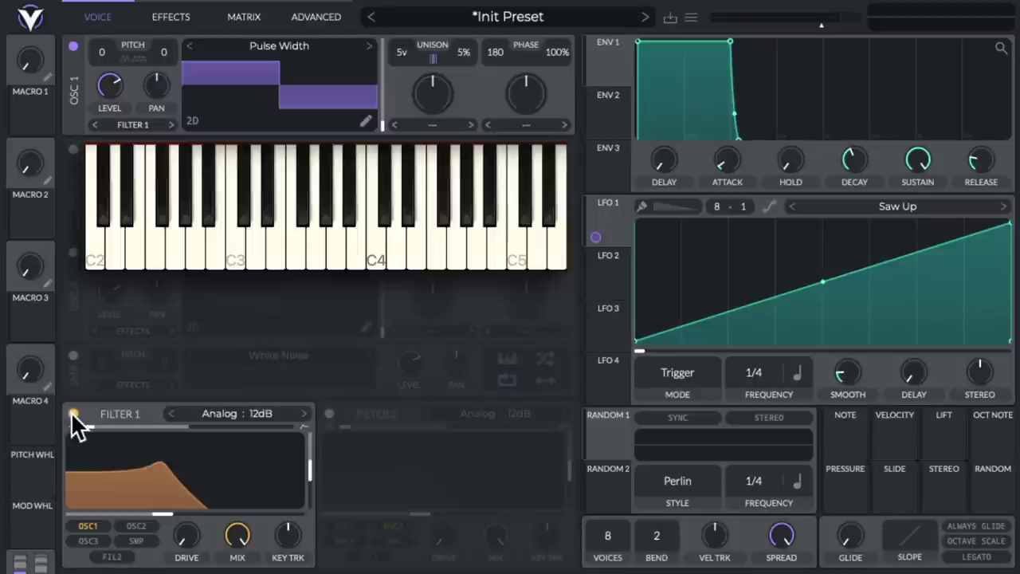
left_click(227, 415)
left_click(355, 471)
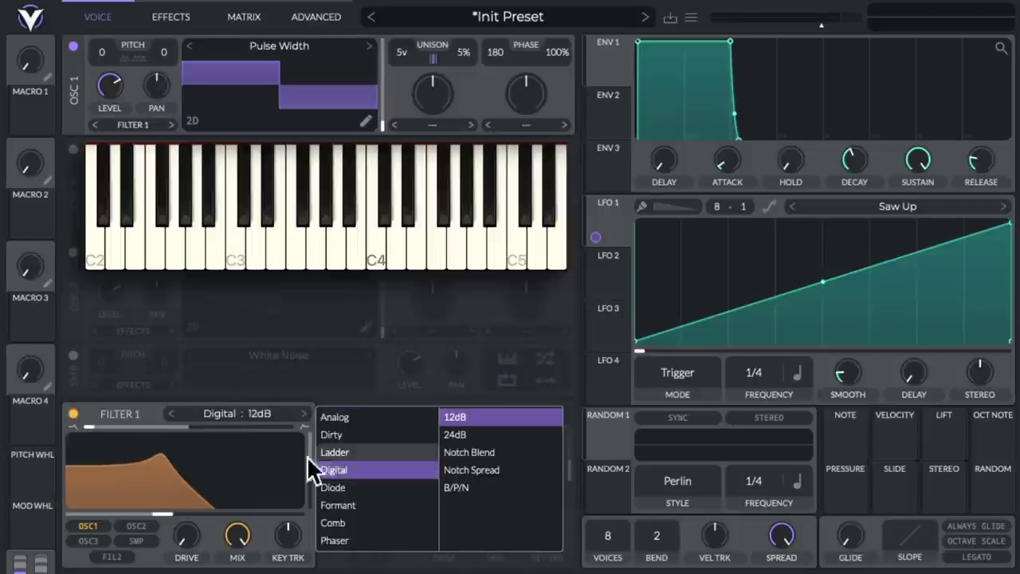
left_click(226, 478)
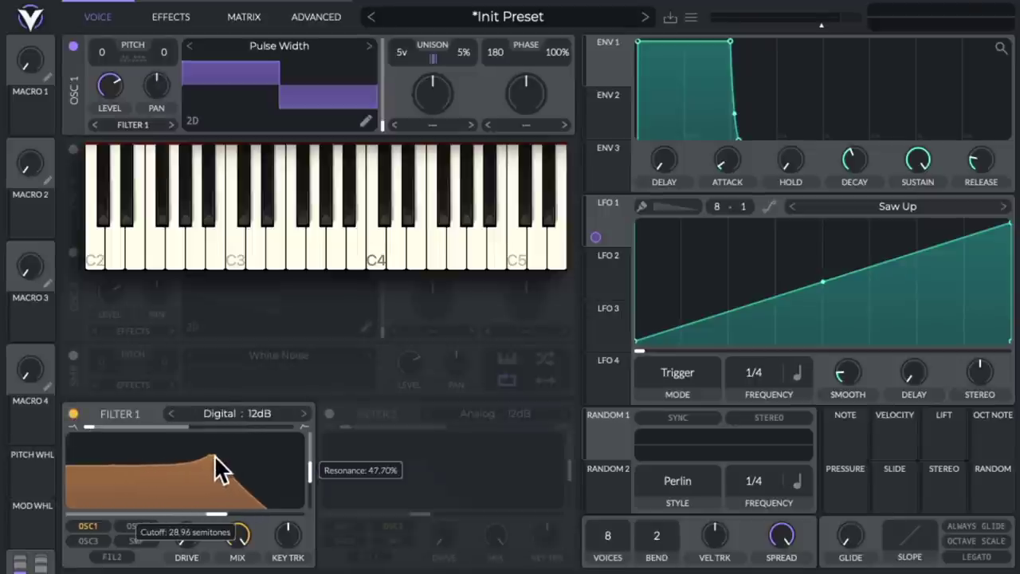
left_click_drag(214, 456, 239, 455)
left_click_drag(584, 223, 224, 478)
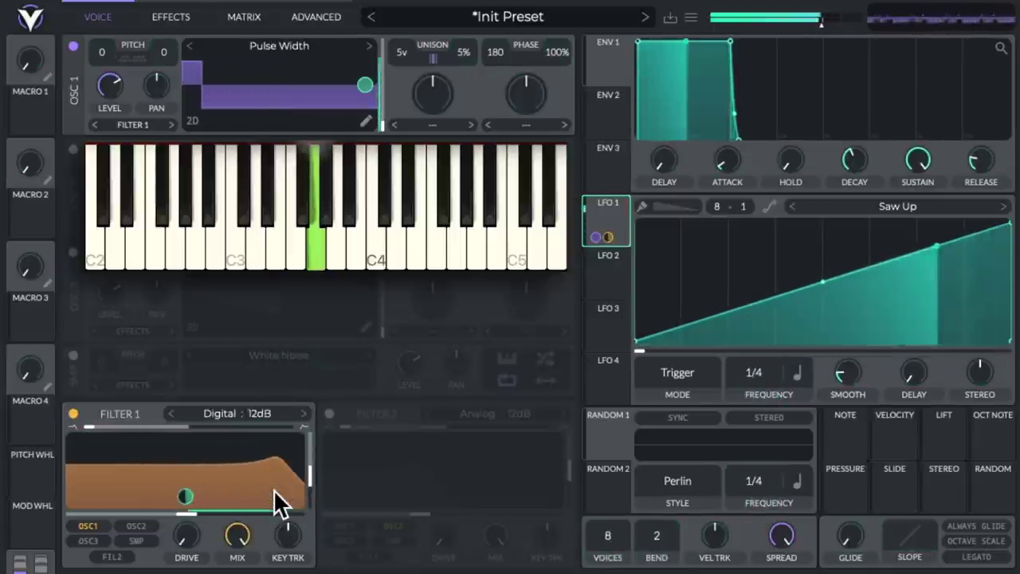
Step: Enable a Ping Pong Delay and a Reverb with mix near 20%
left_click(159, 18)
left_click(74, 165)
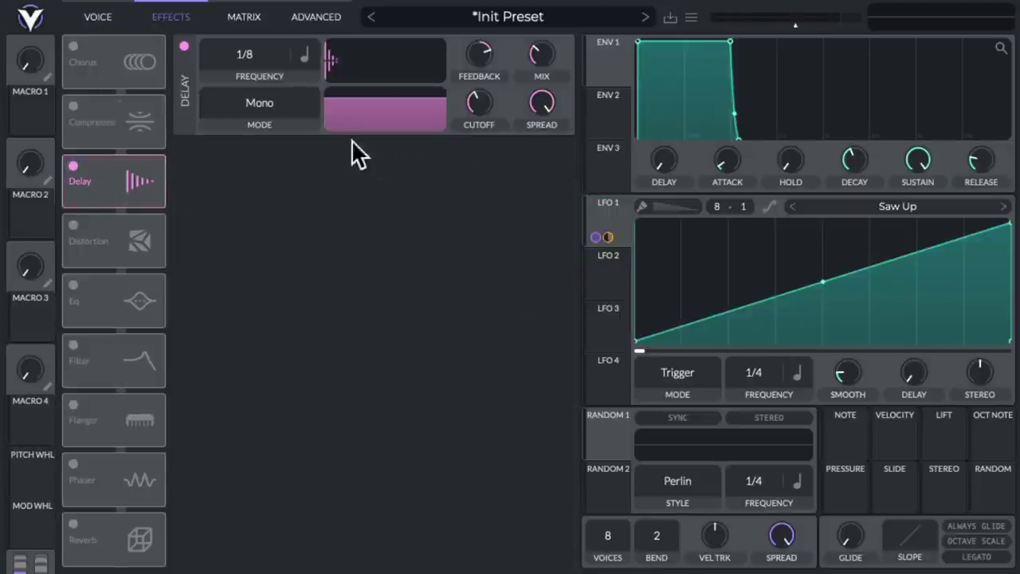
left_click(290, 109)
left_click(257, 174)
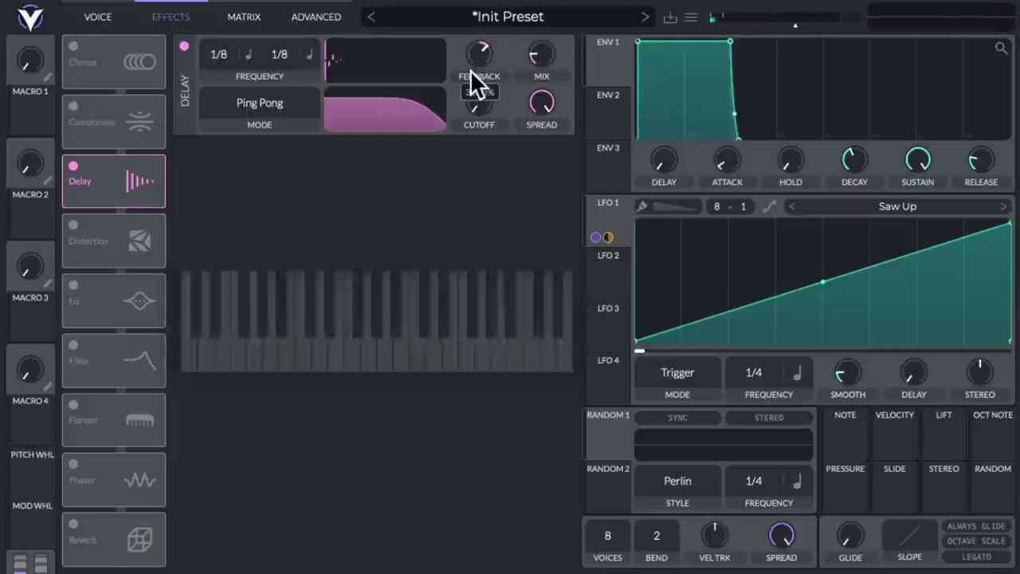
left_click(73, 526)
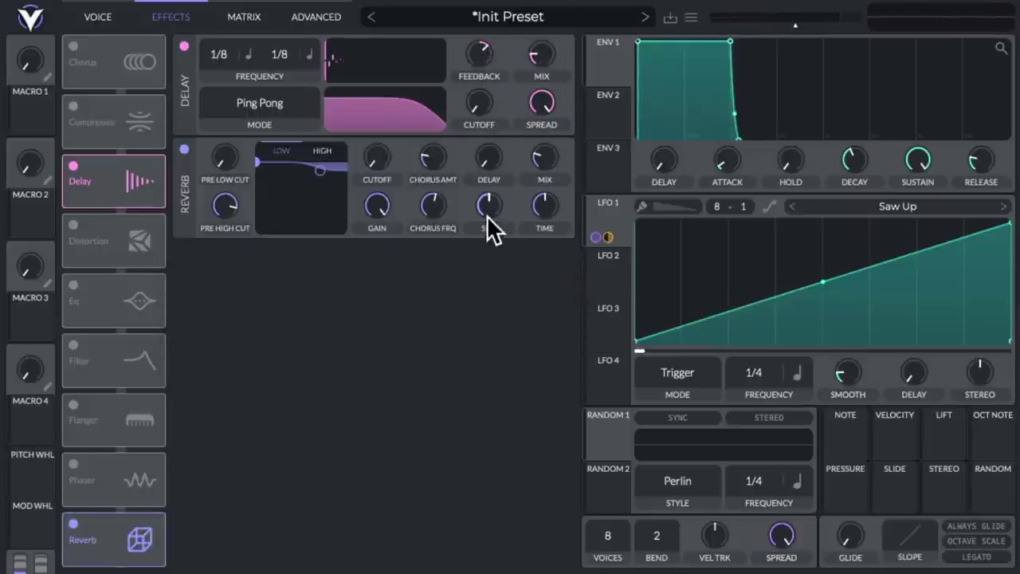
mouse_move(544, 162)
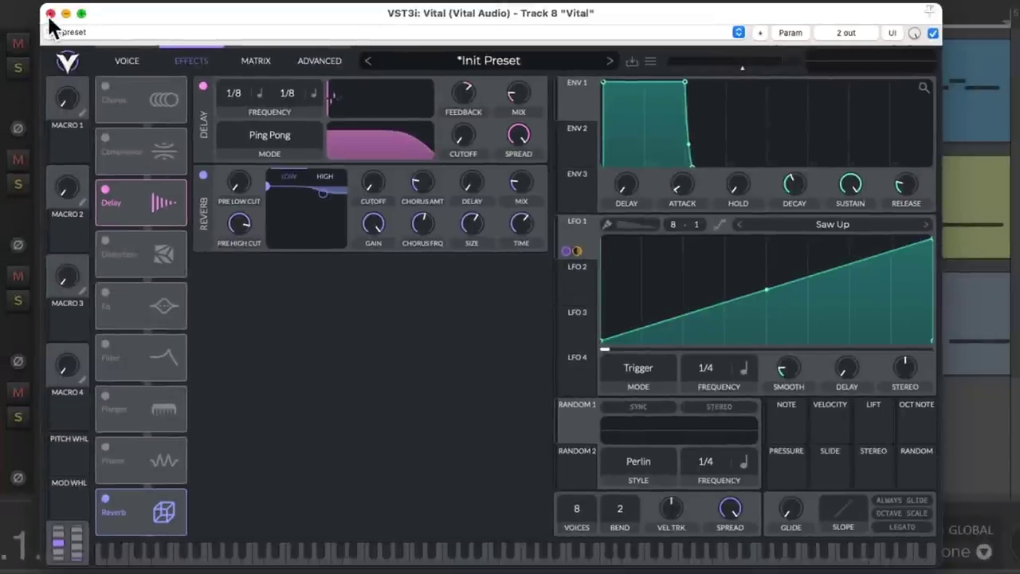
Step: Name the new track 'Pad V', mute Bass V and Arp V, and record the pad
left_click(50, 13)
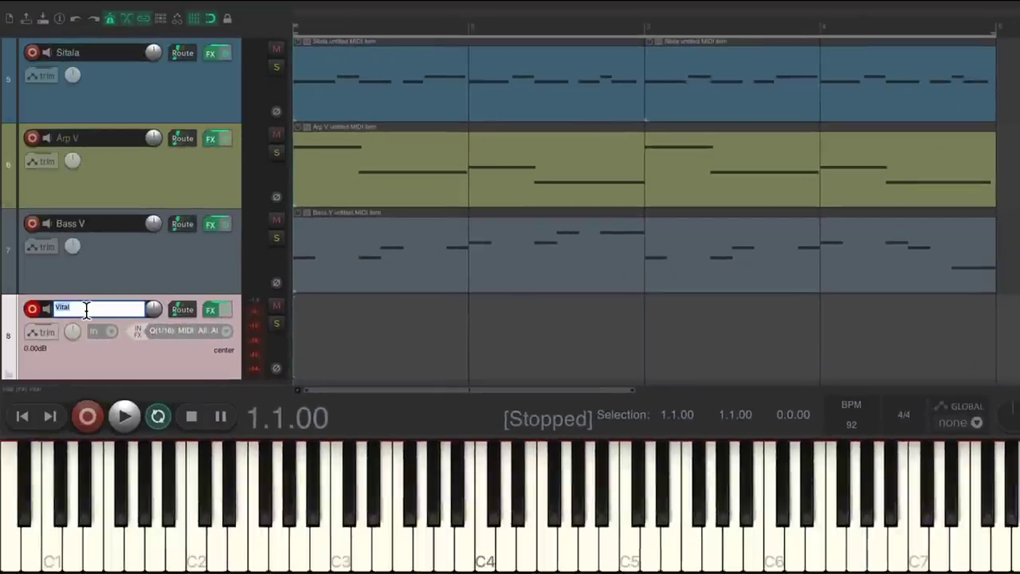
type("Pad V")
key("Return")
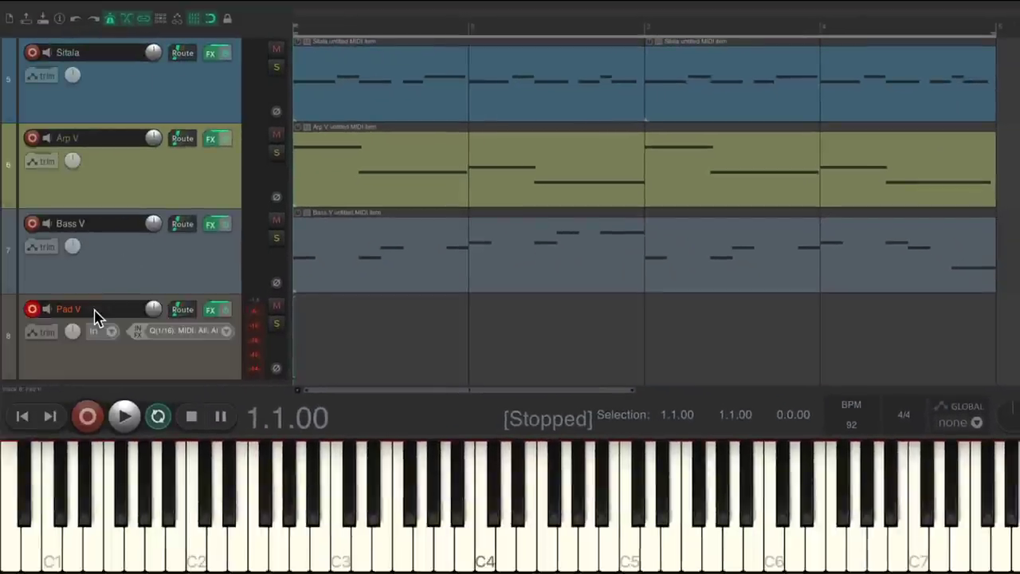
left_click(278, 221)
left_click(276, 134)
key("ctrl+r")
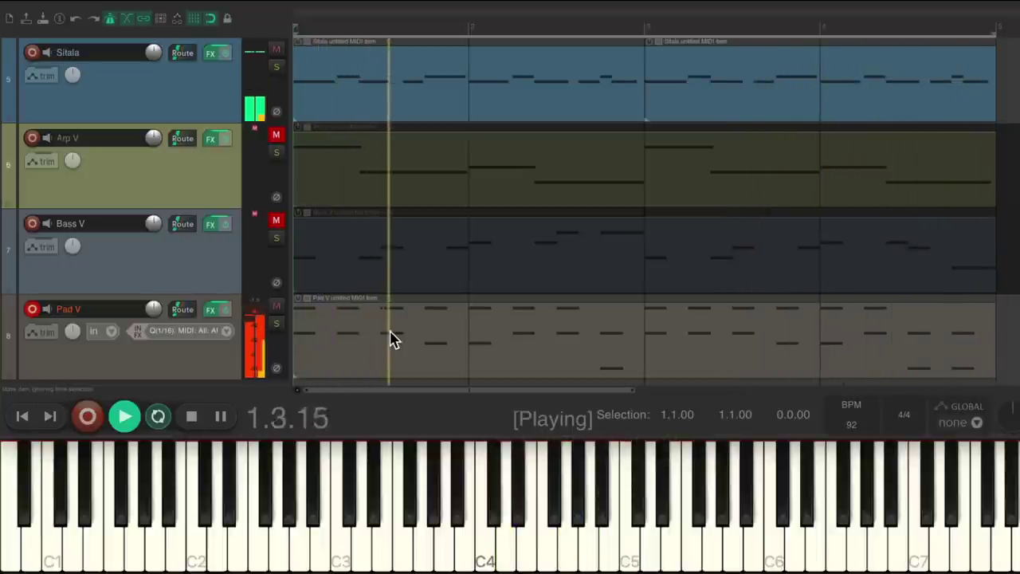
Step: Disarm Pad V from recording and unmute the Bass V and Arp V tracks
left_click(33, 310)
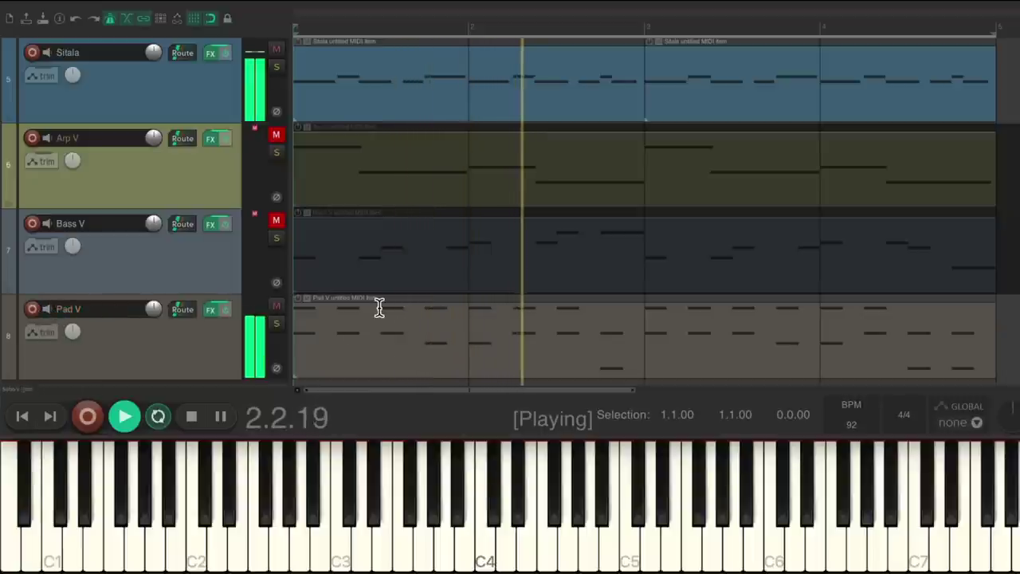
left_click(277, 220)
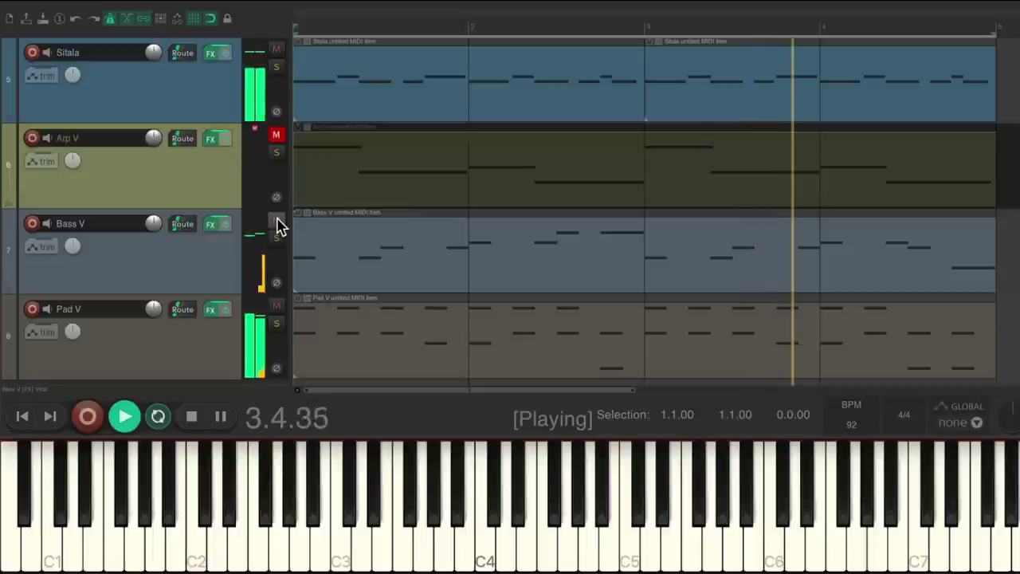
left_click(278, 136)
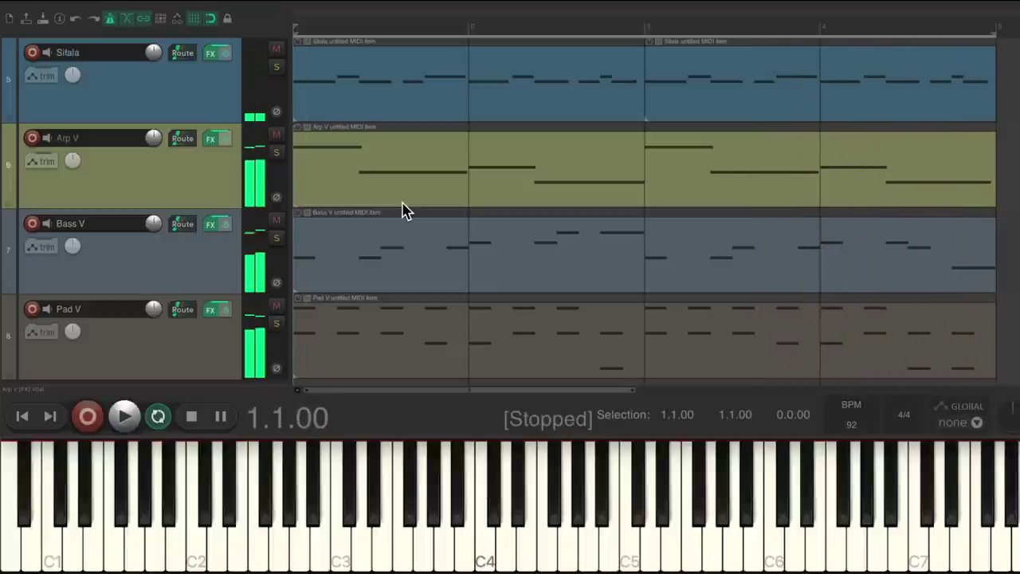
Step: Insert another track from the Vital track template
scroll(218, 91, "down", 2)
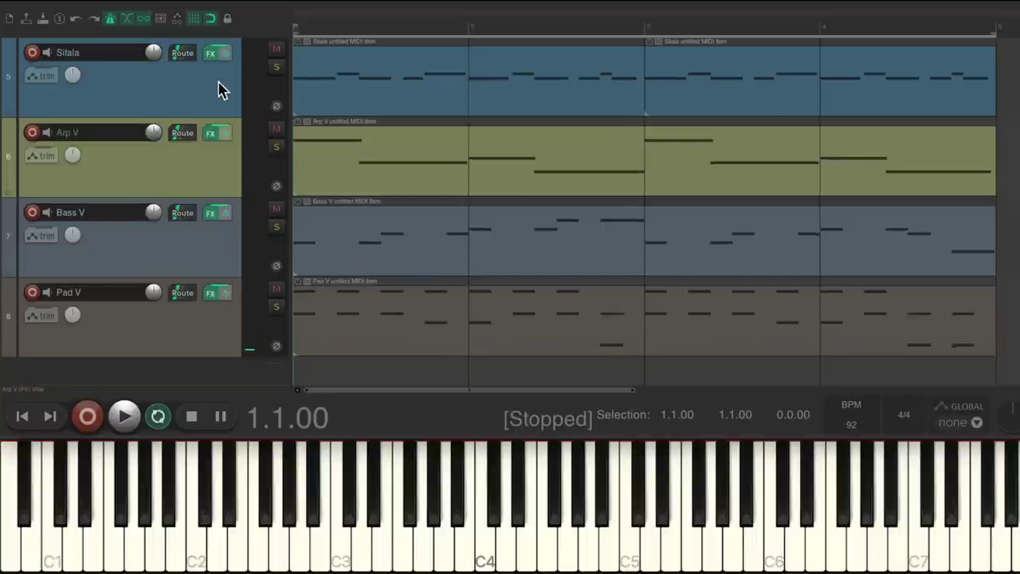
right_click(215, 328)
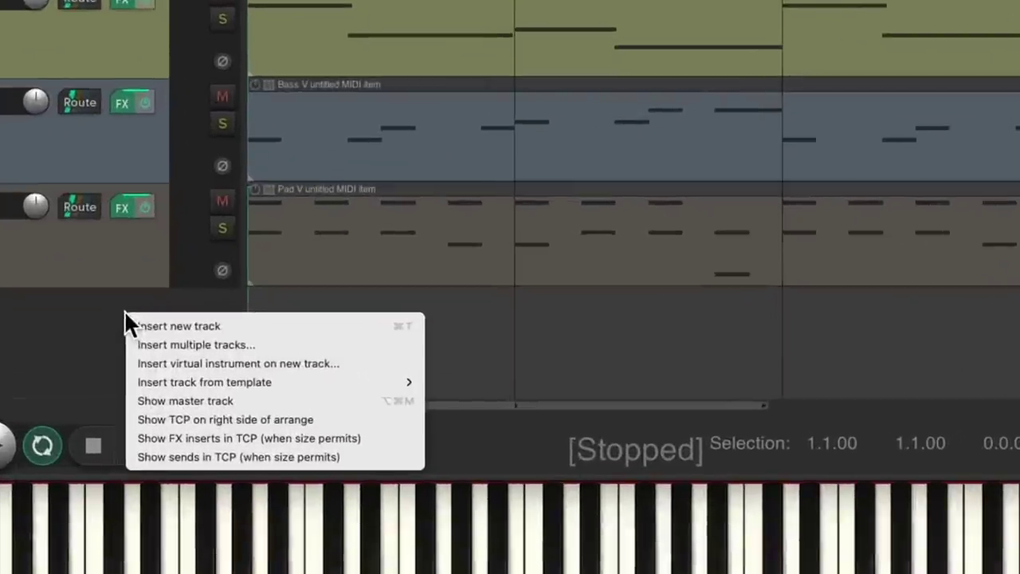
mouse_move(218, 372)
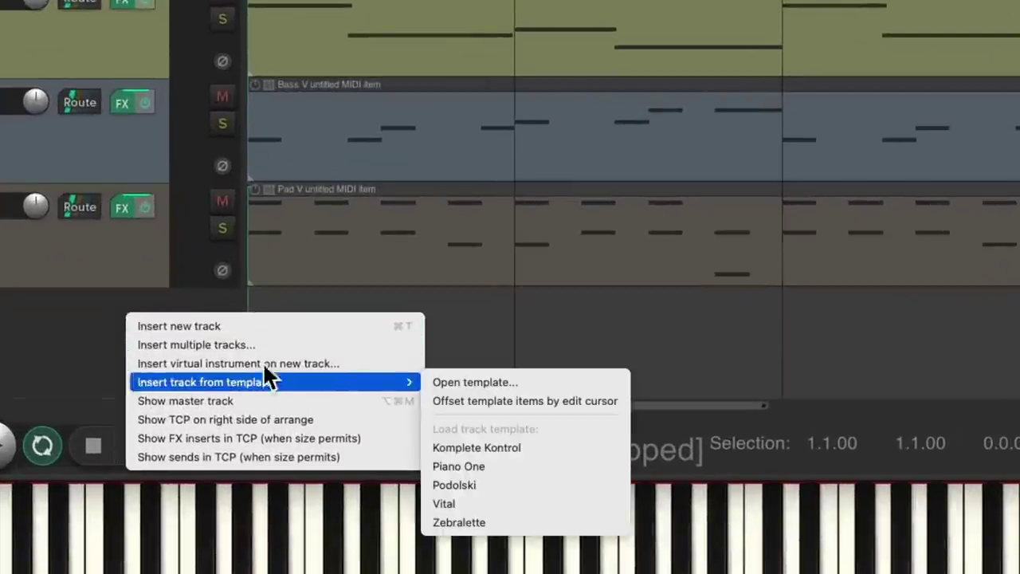
left_click(542, 502)
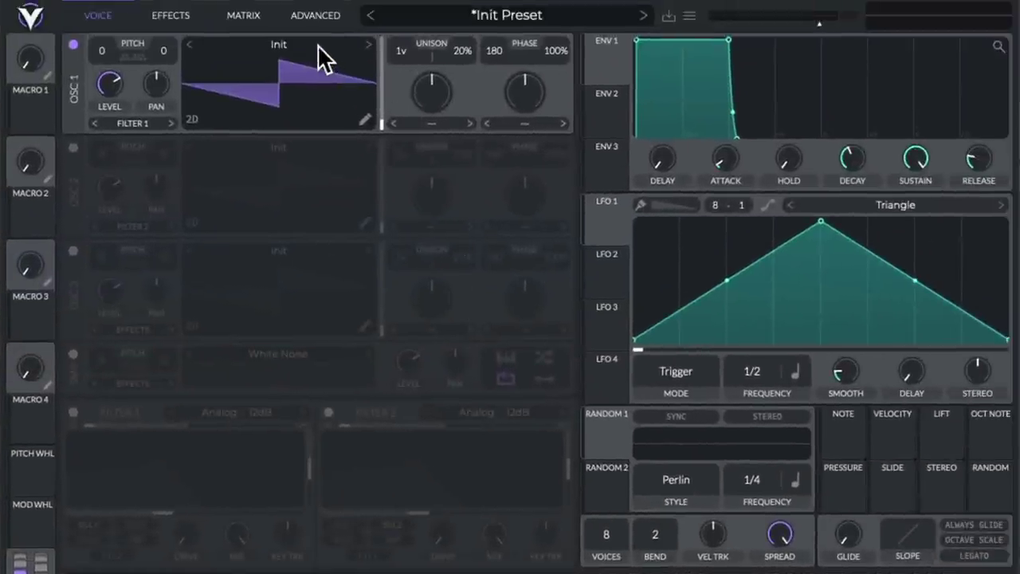
Step: Load the Flange Sqrowl wavetable into oscillator 1 and modulate its wavetable position with LFO 1
left_click(318, 46)
left_click_drag(814, 111, 811, 299)
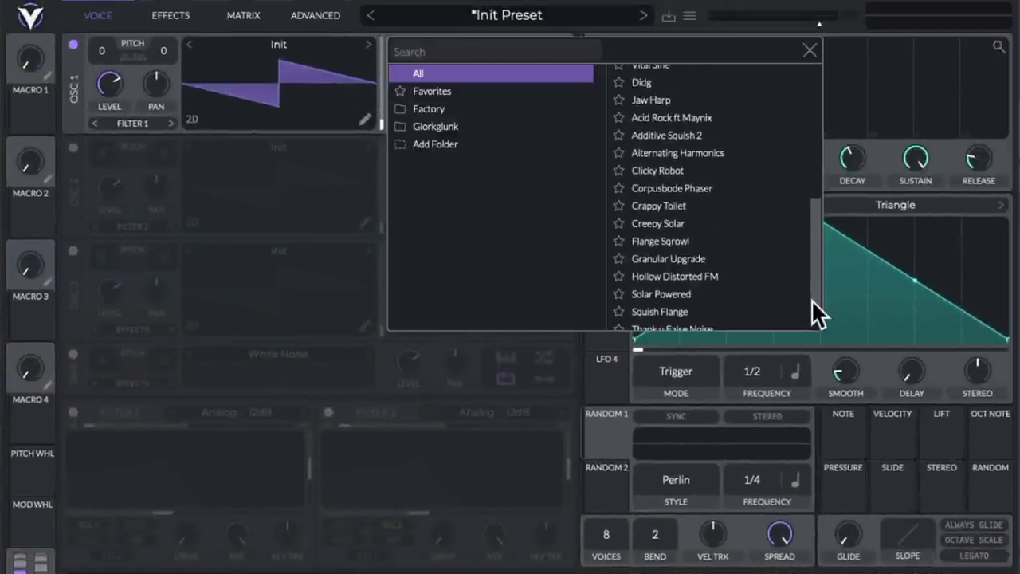
left_click(729, 241)
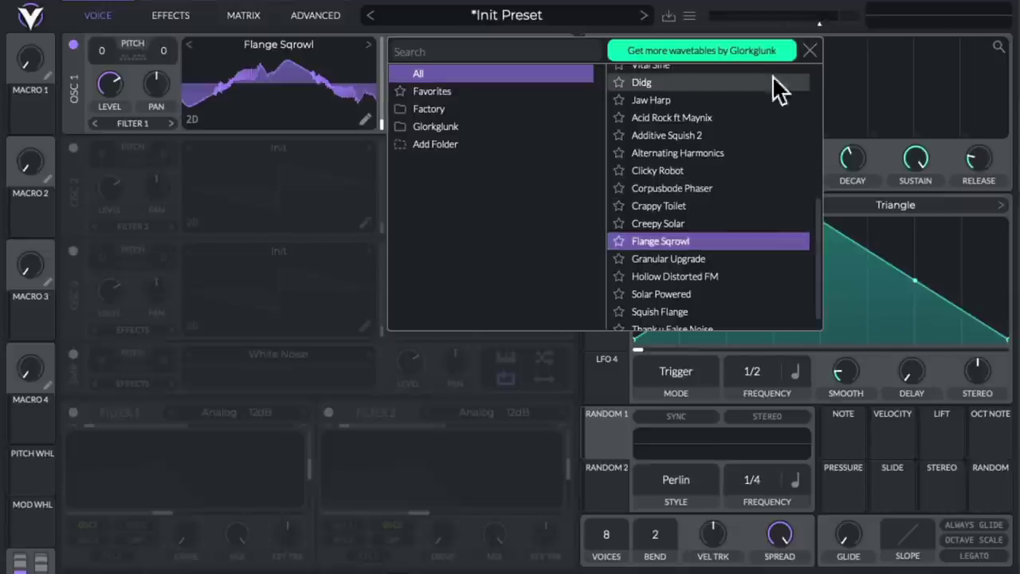
left_click(807, 48)
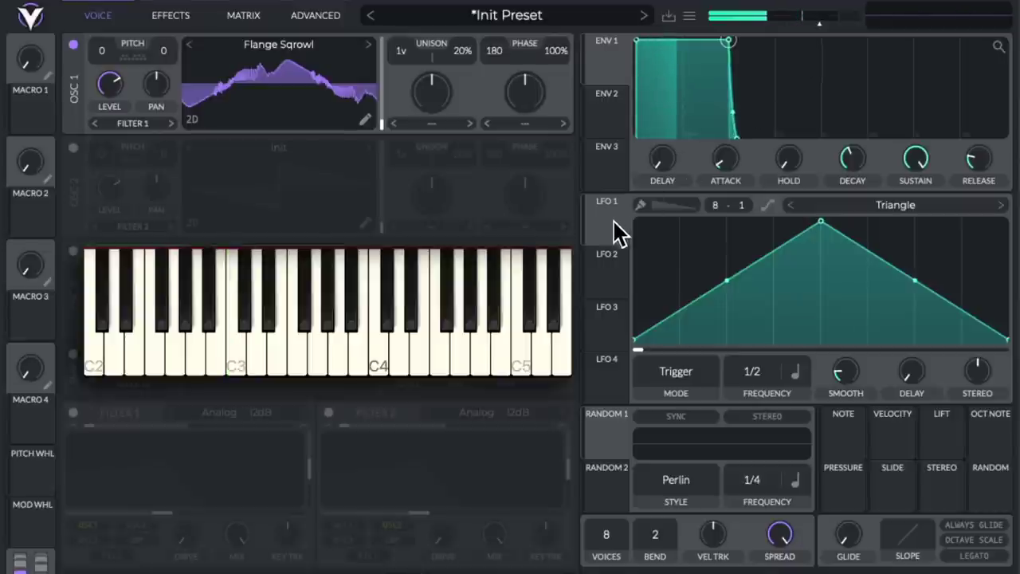
left_click_drag(610, 228, 287, 107)
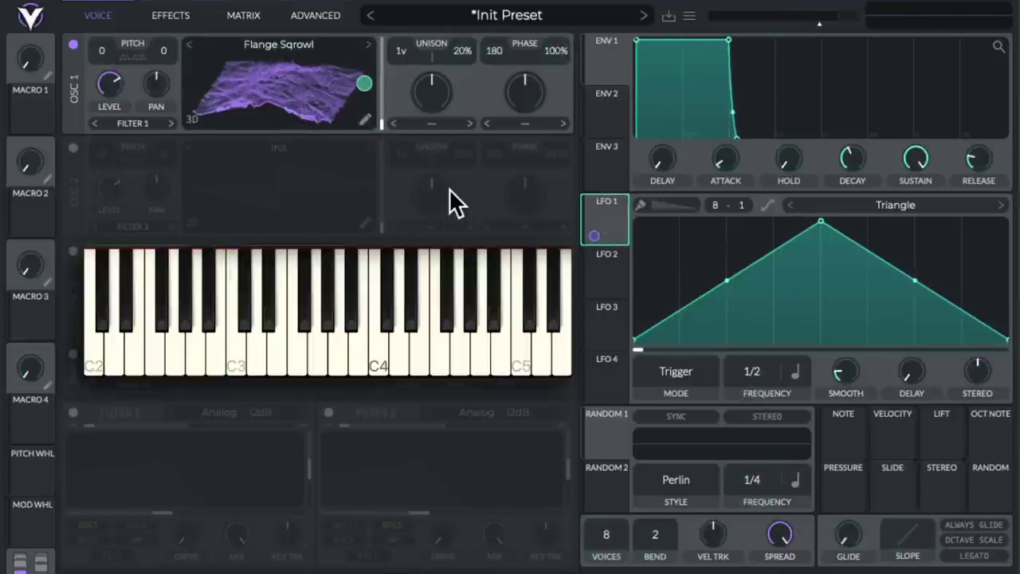
Step: Make LFO 1 a sine wave in Sync mode at a 1/1 rate
left_click(893, 204)
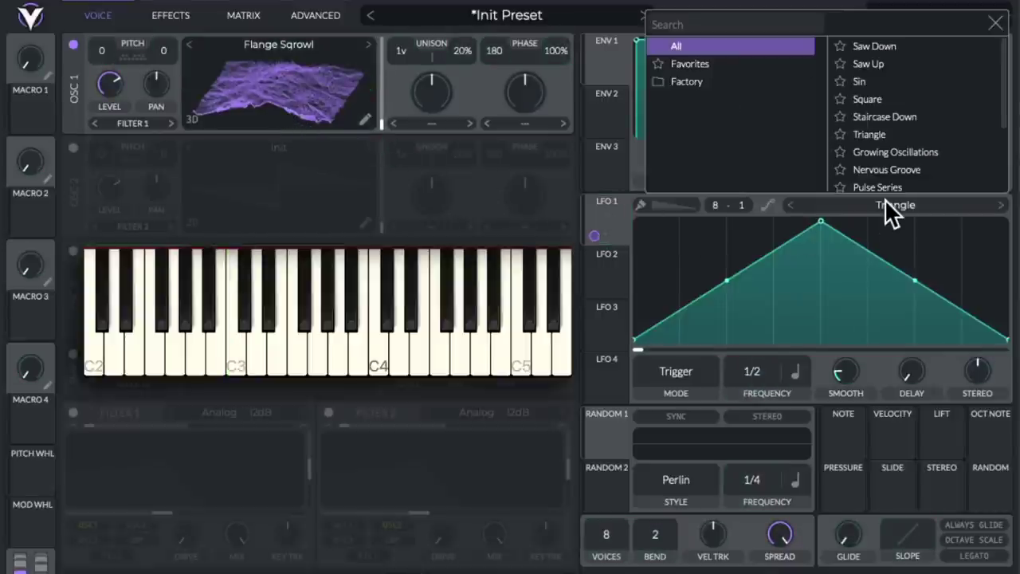
left_click(898, 81)
left_click(996, 24)
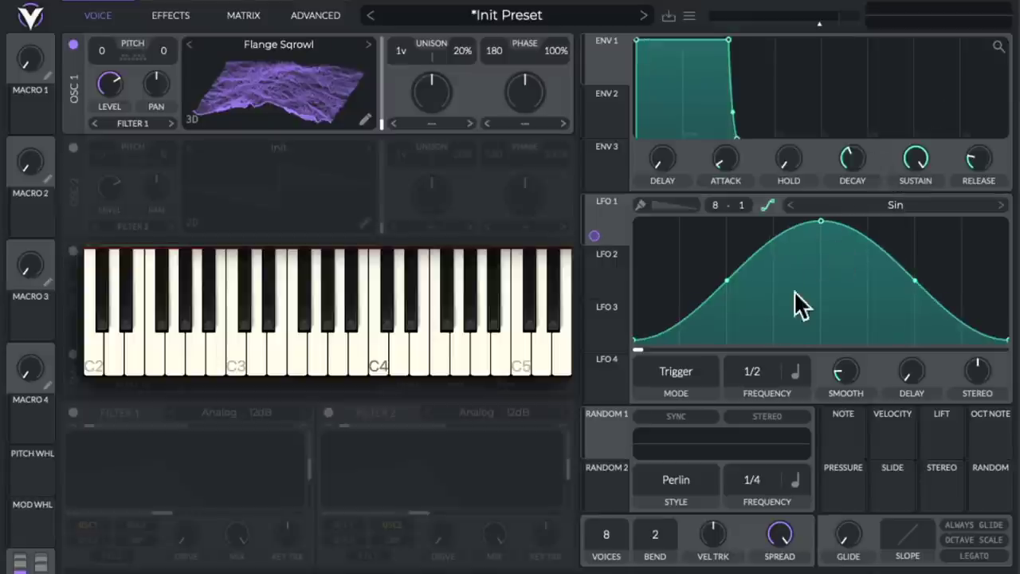
left_click(703, 368)
left_click(691, 430)
scroll(770, 388, "down", 1)
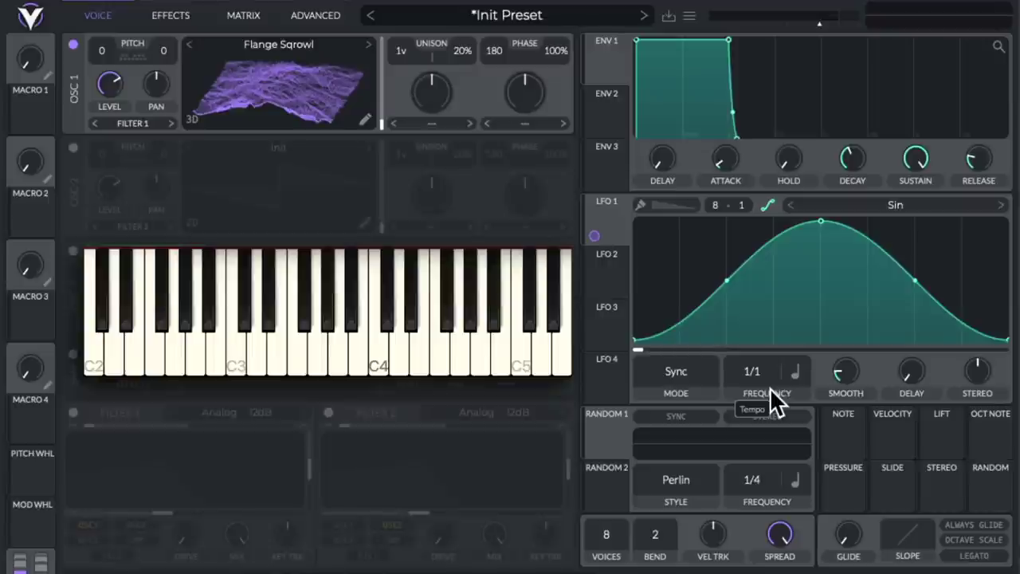
Step: Enable the Delay effect in Ping Pong mode and switch on Reverb
left_click(169, 19)
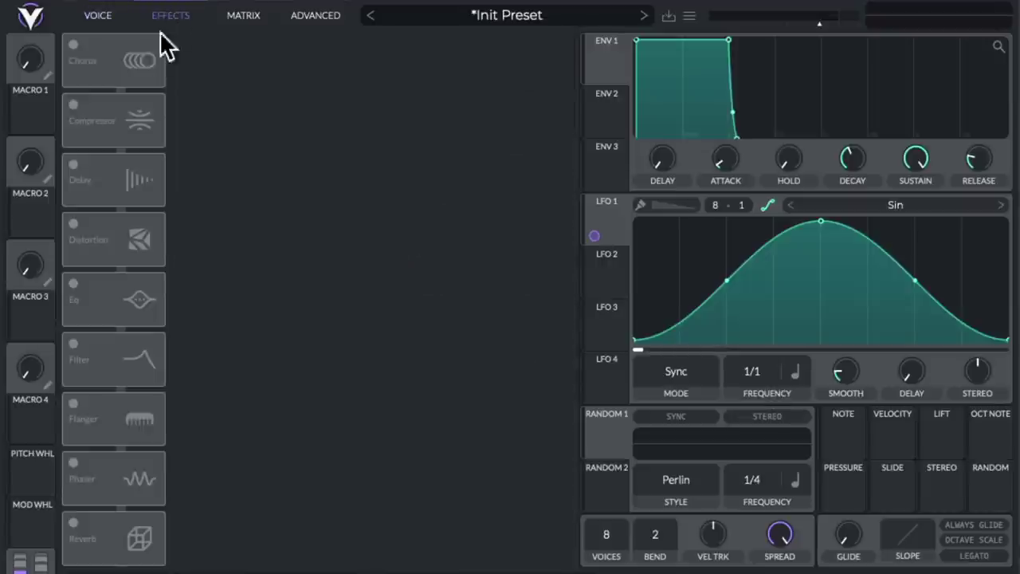
left_click(73, 165)
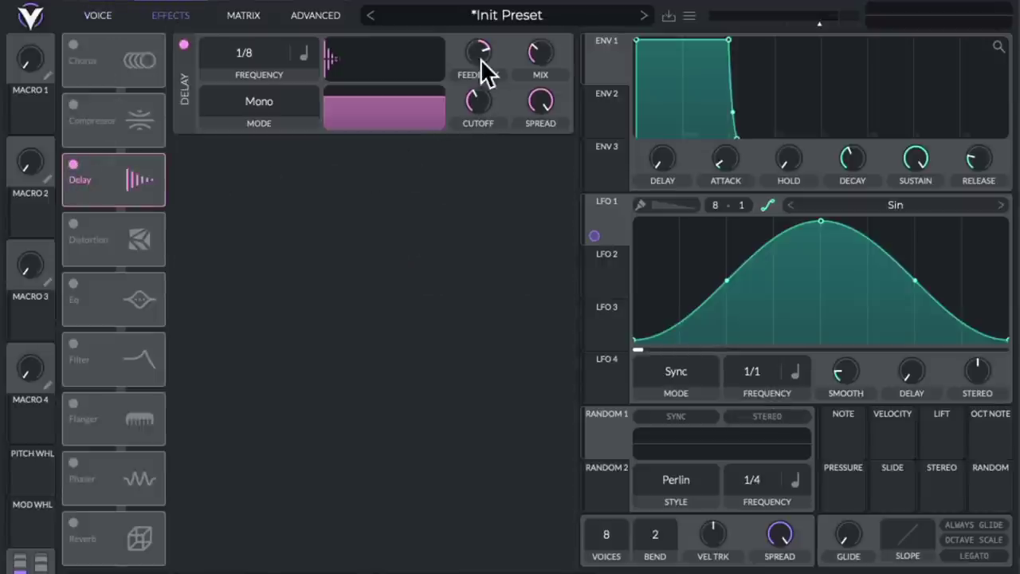
left_click(271, 104)
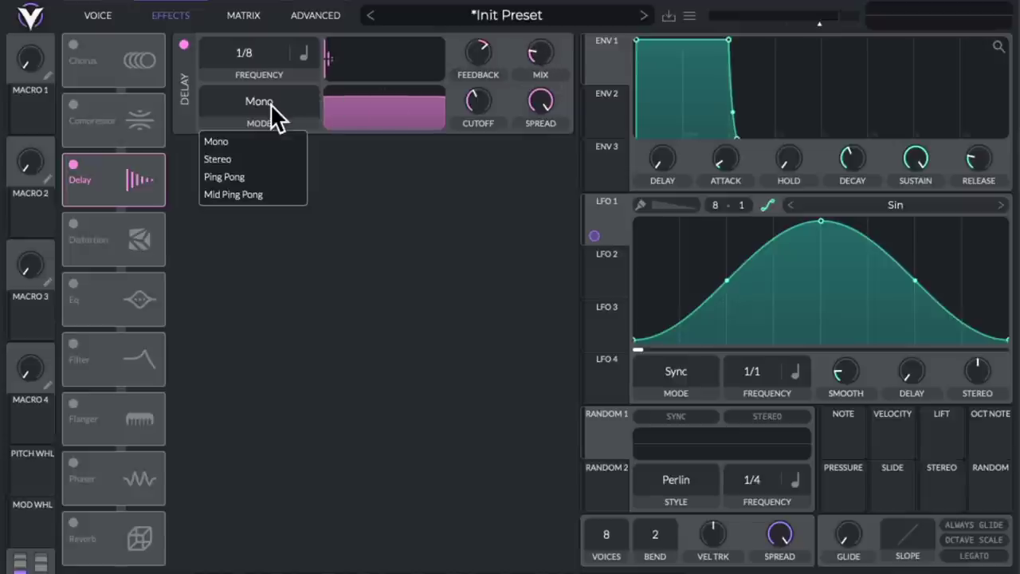
left_click(260, 171)
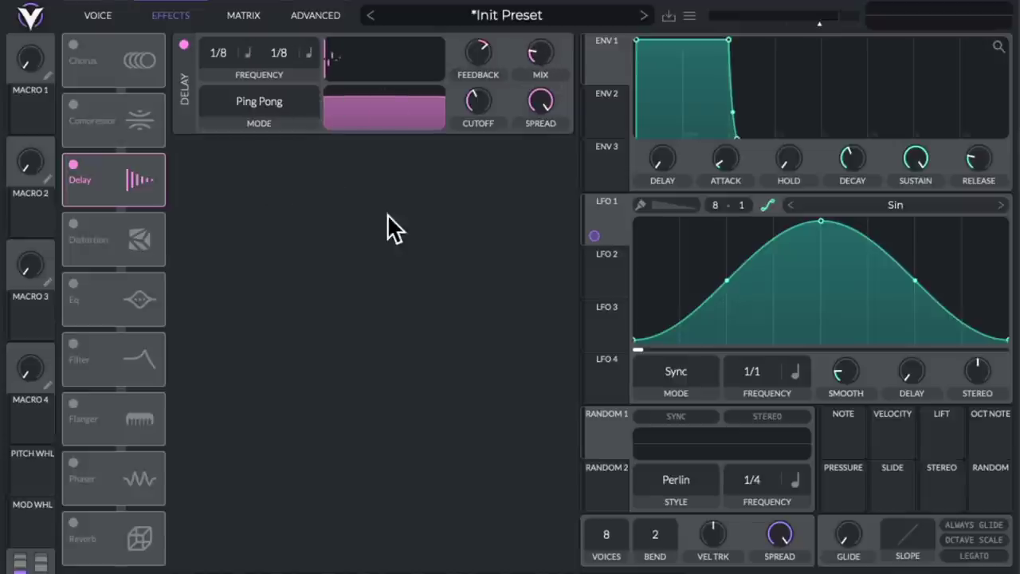
left_click(73, 524)
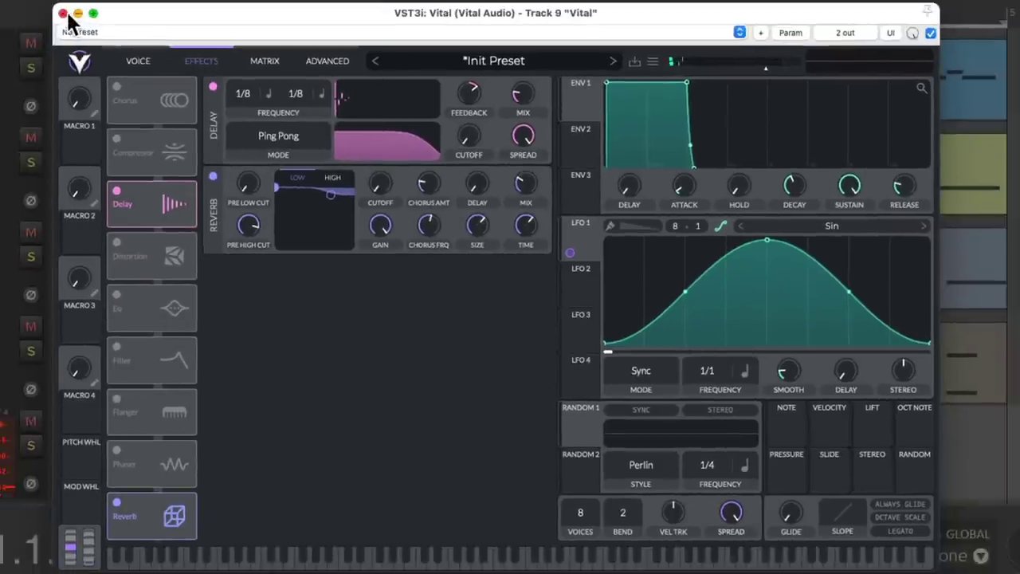
Step: Close the Vital window and name the new track 'Lead V'
left_click(29, 19)
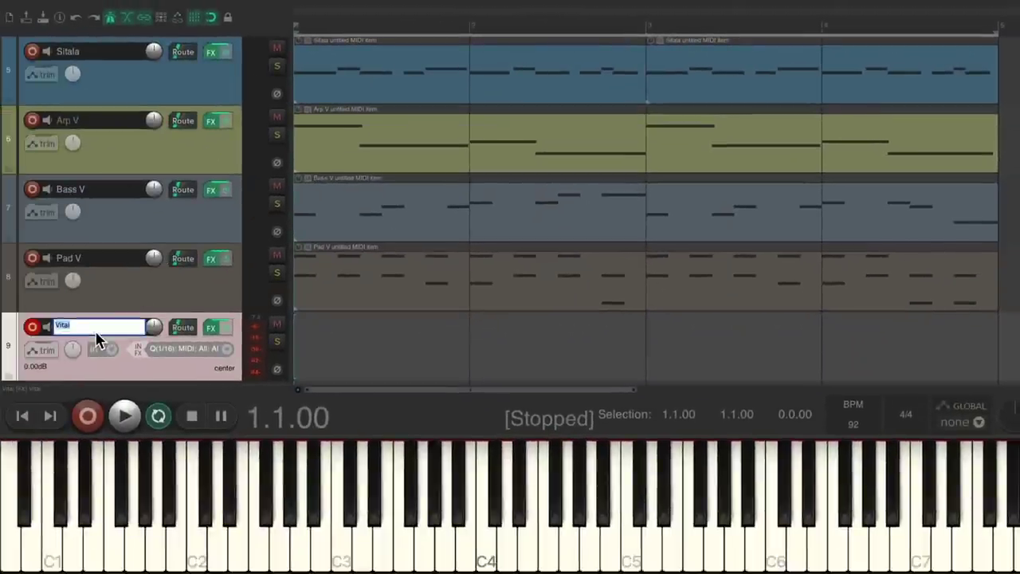
type("Lead V")
key("Return")
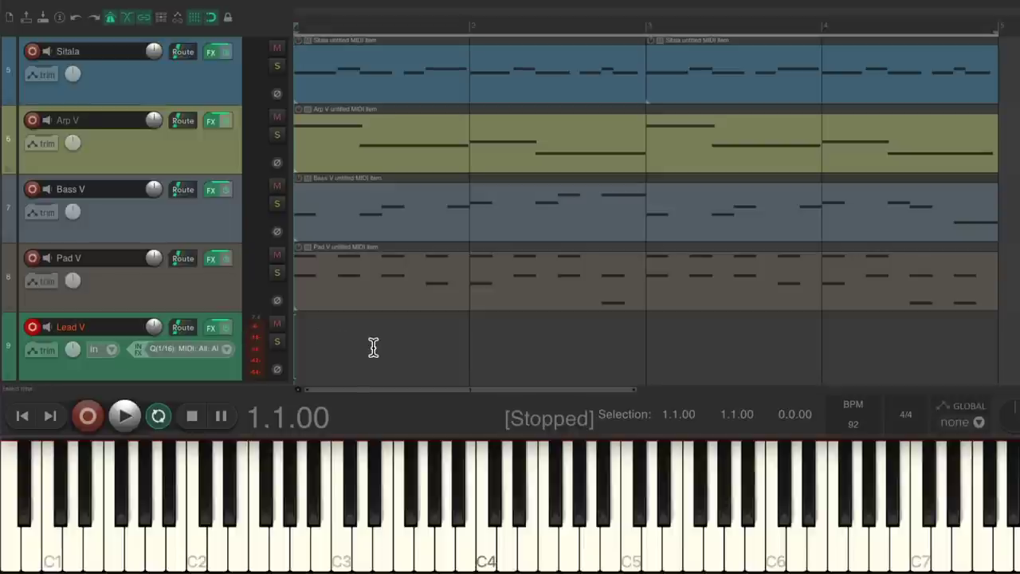
Step: Mute Arp V, Bass V and Pad V, record the lead part, then disarm Lead V and stop
left_click_drag(278, 255, 279, 164)
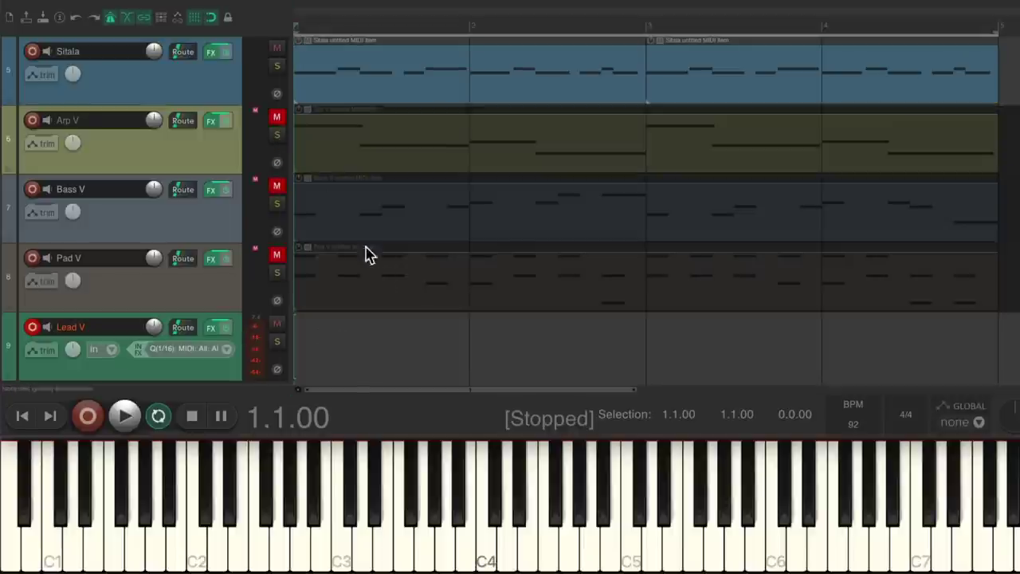
key("ctrl+r")
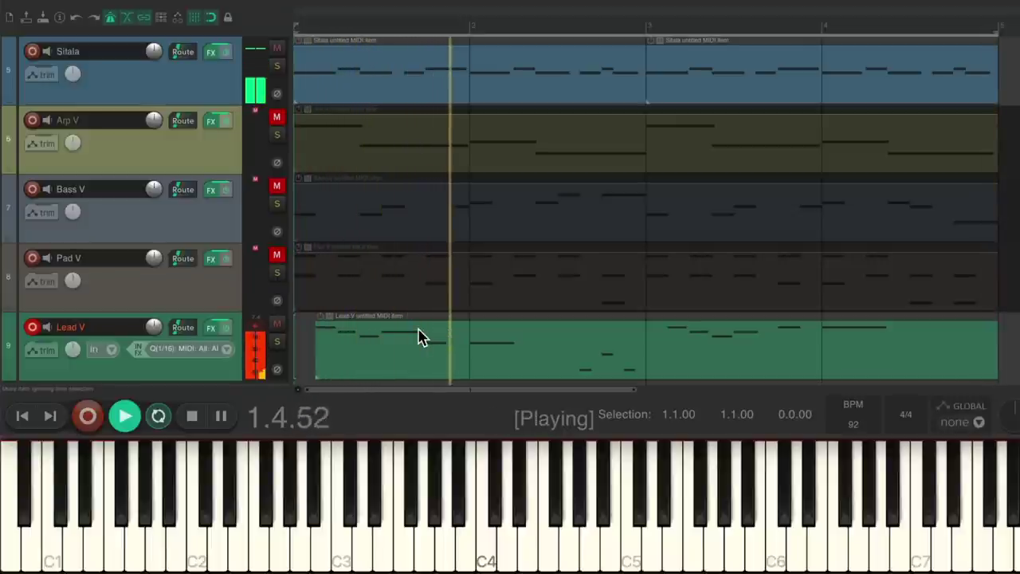
left_click(33, 327)
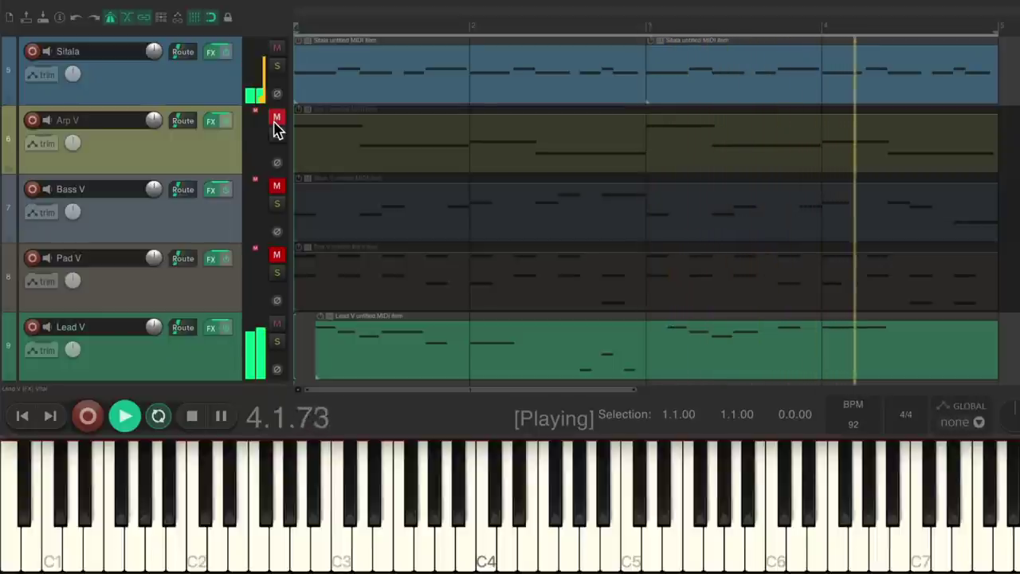
key("space")
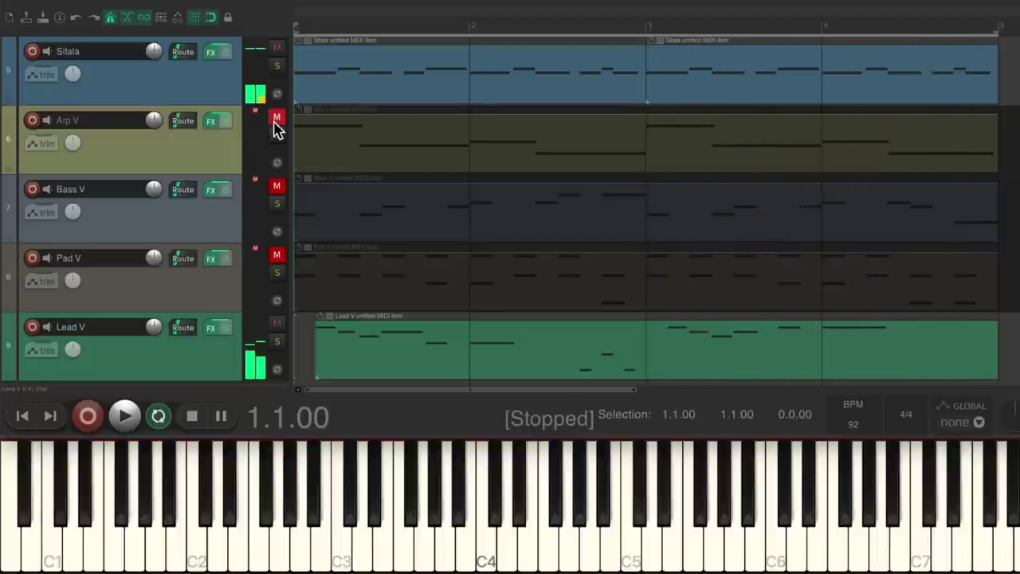
Step: Mute Lead V, then unmute Arp V, Bass V, Pad V and Lead V one by one during playback
left_click(277, 325)
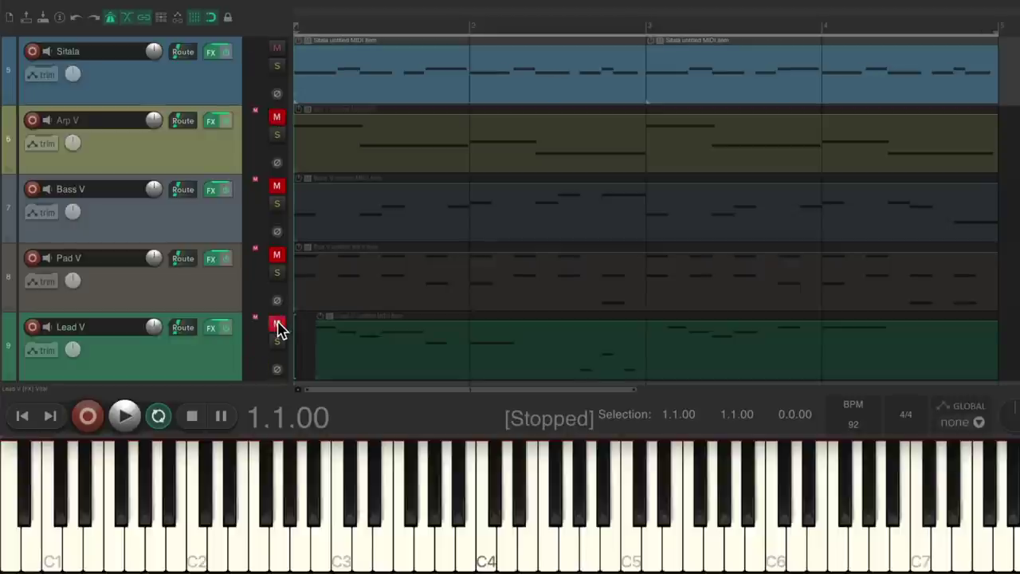
left_click(276, 119)
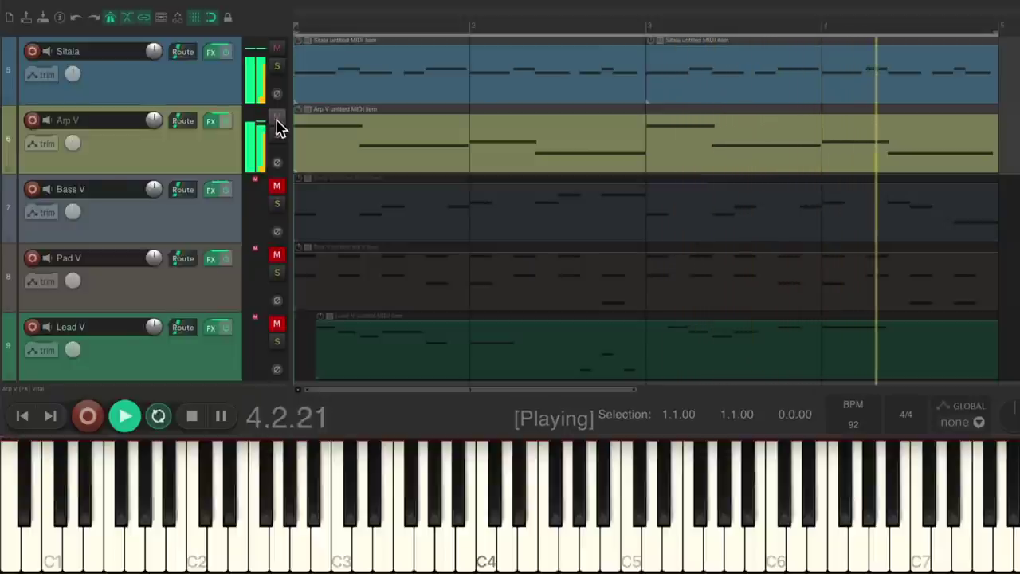
left_click(277, 188)
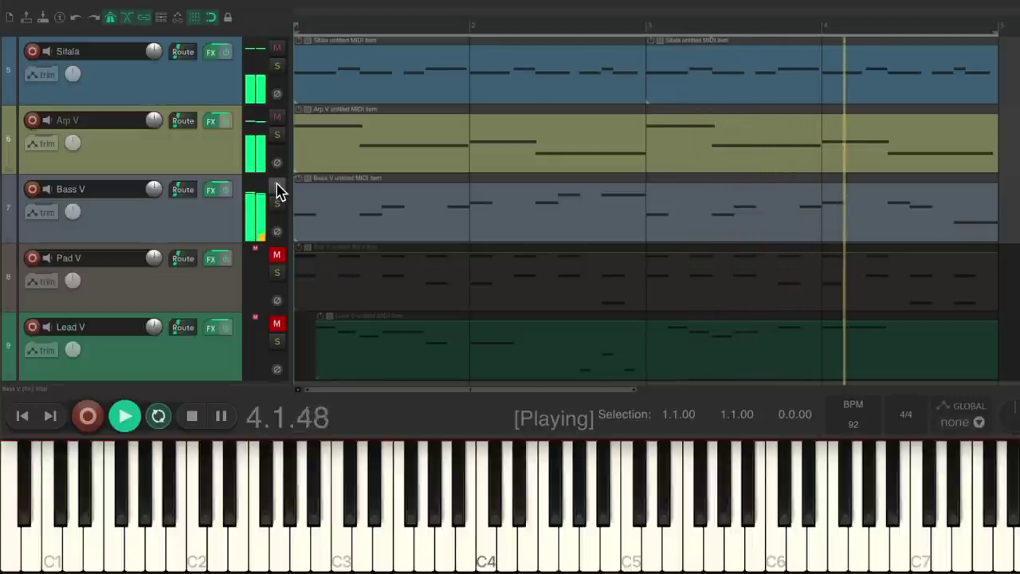
left_click(276, 255)
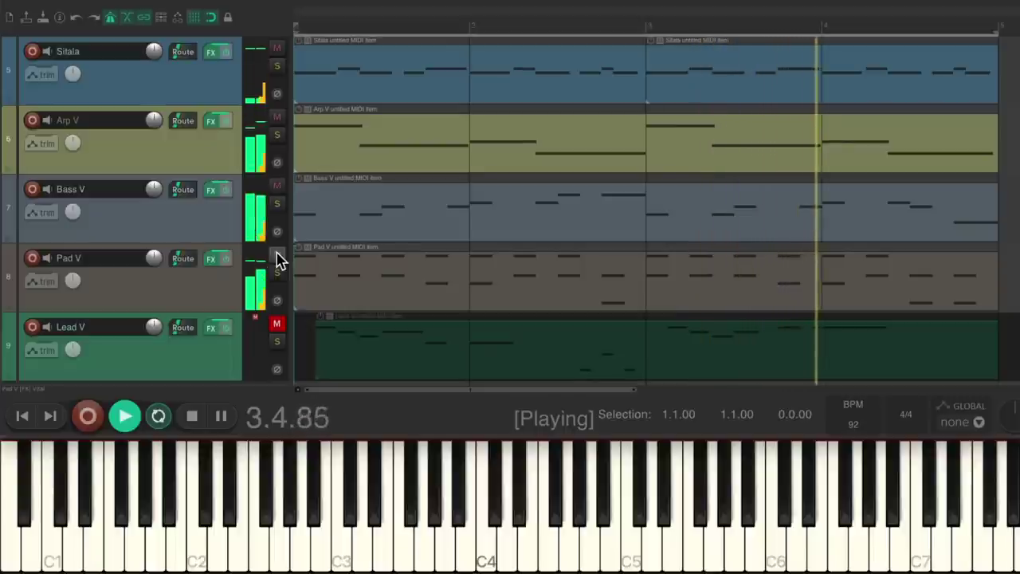
left_click(277, 327)
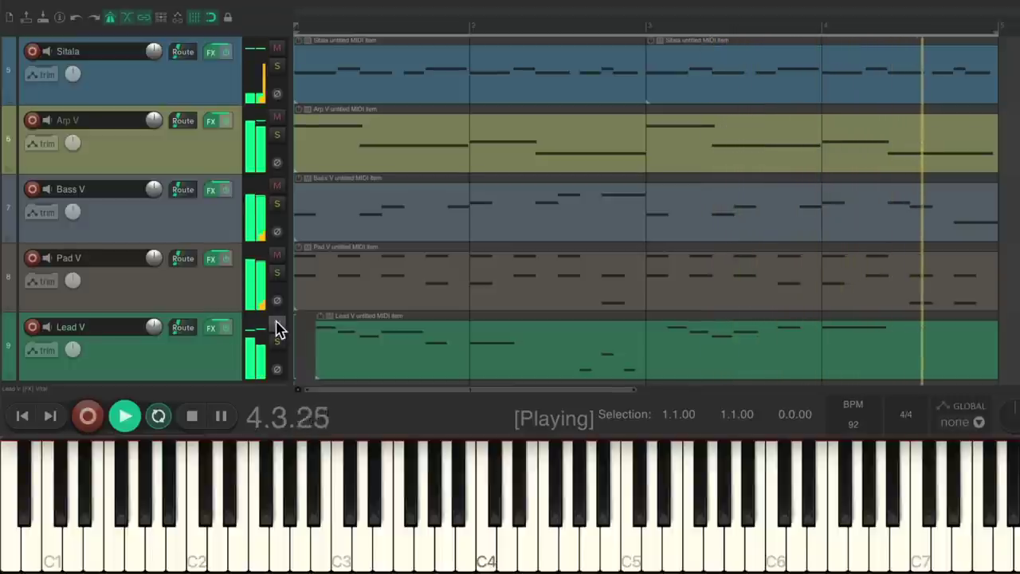
key("space")
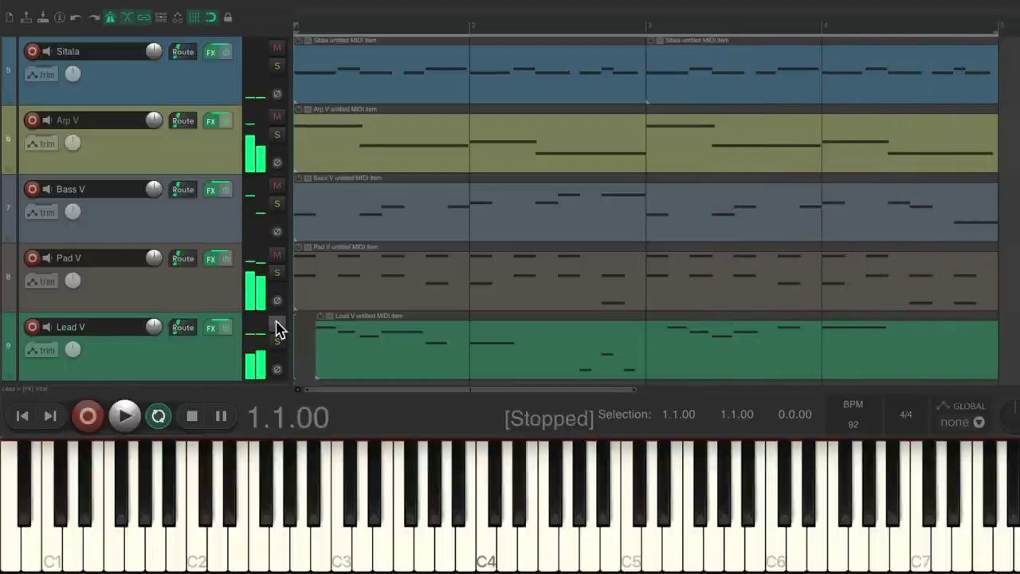